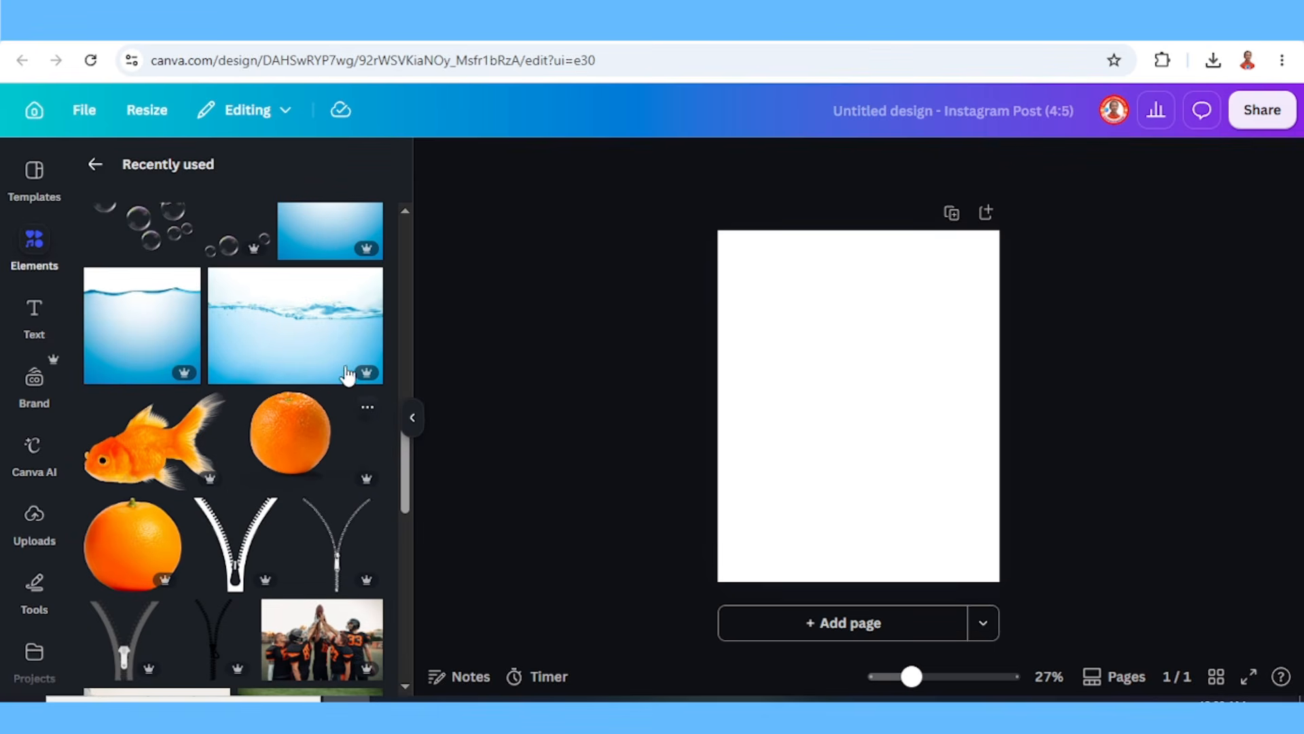
Add the "Fresh and Ripe Orange - Isolated" photo from the recently used elements and remove its background
{"action": "left_click", "coordinate": [362, 410]}
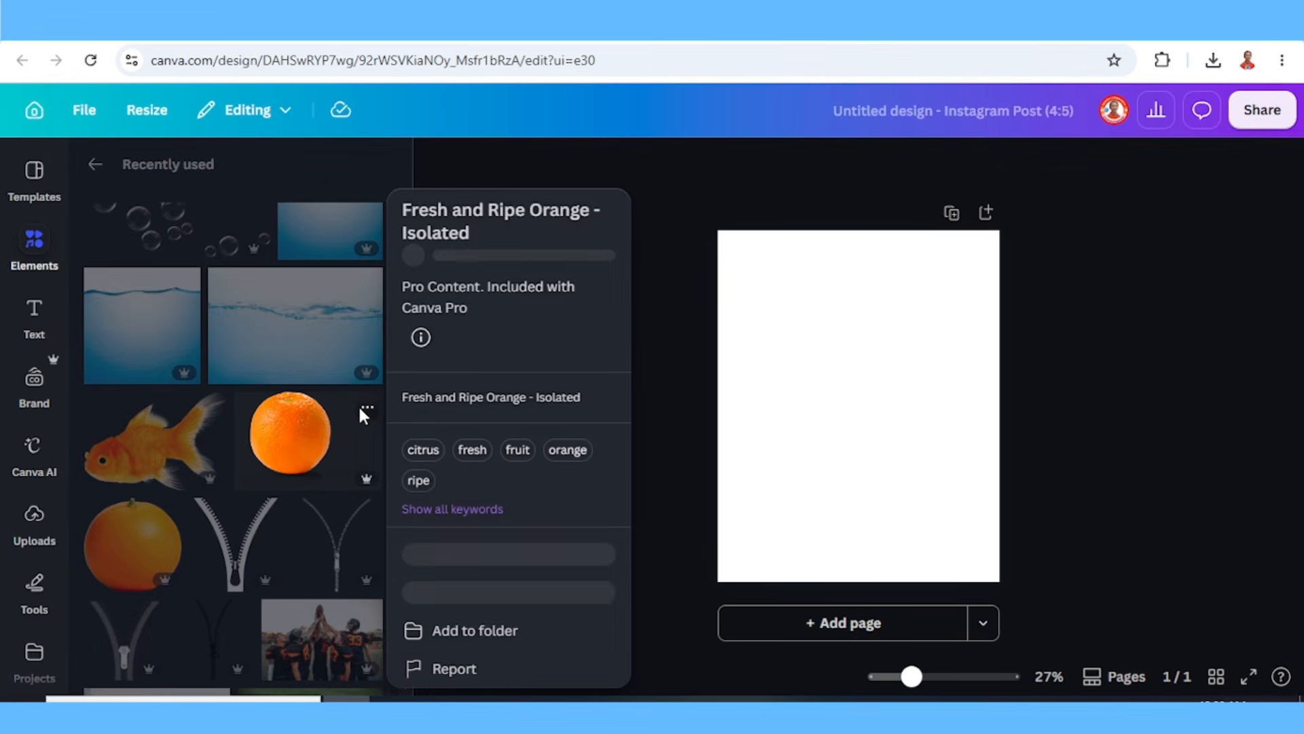
{"action": "left_click", "coordinate": [288, 439]}
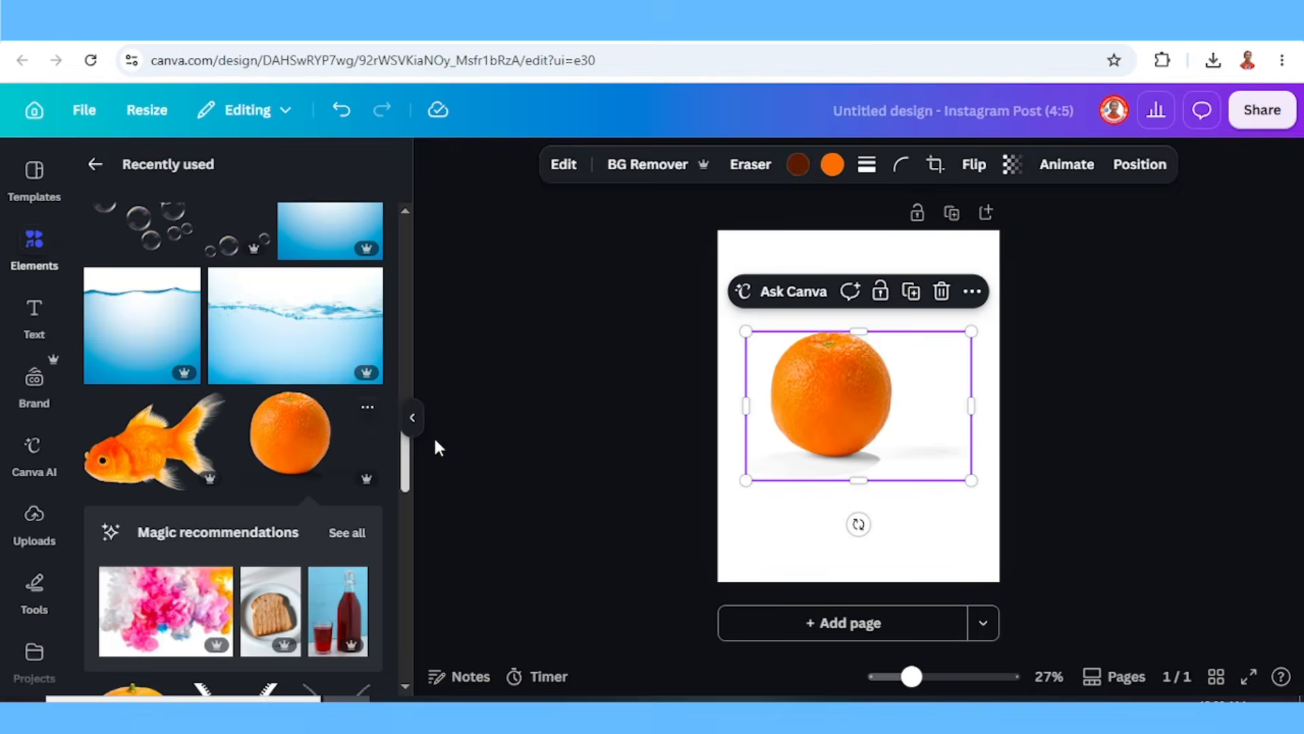
{"action": "left_click", "coordinate": [651, 166]}
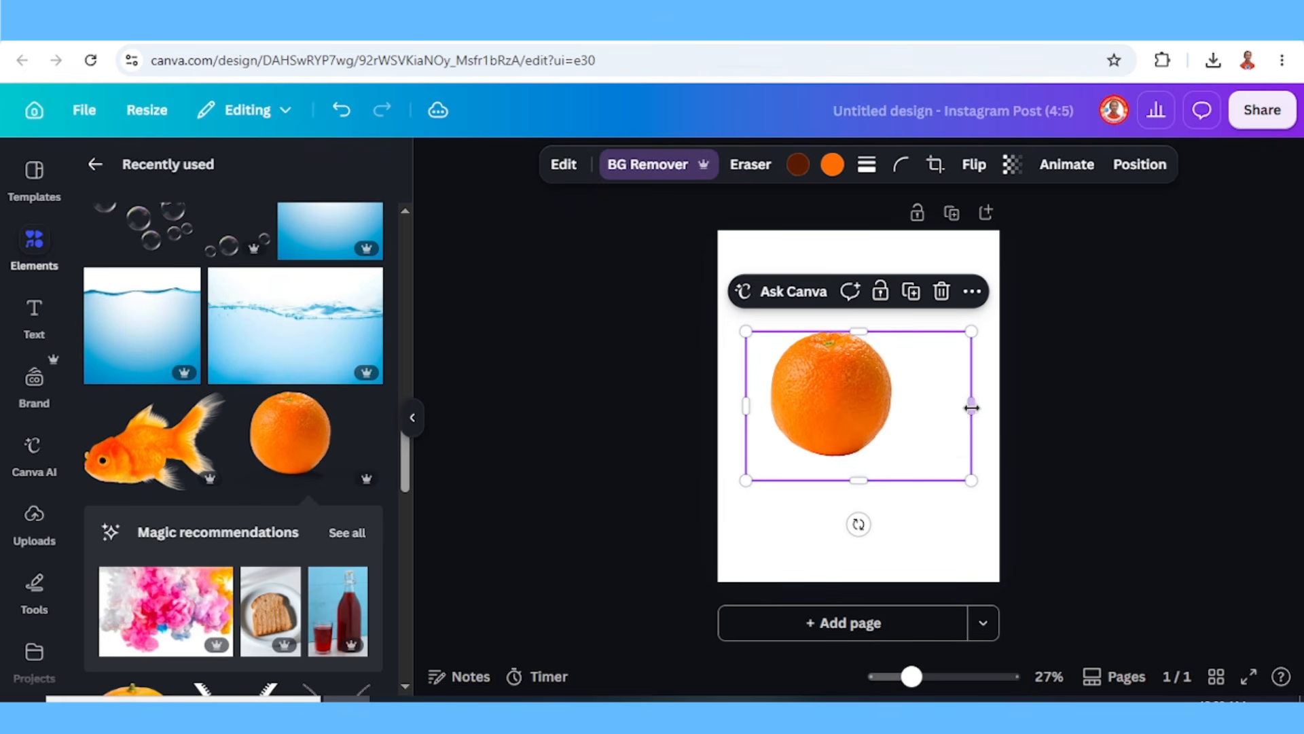
Crop the empty area beside the orange and enlarge the image to nearly the full page width
{"action": "left_click_drag", "start_coordinate": [971, 408], "coordinate": [910, 407]}
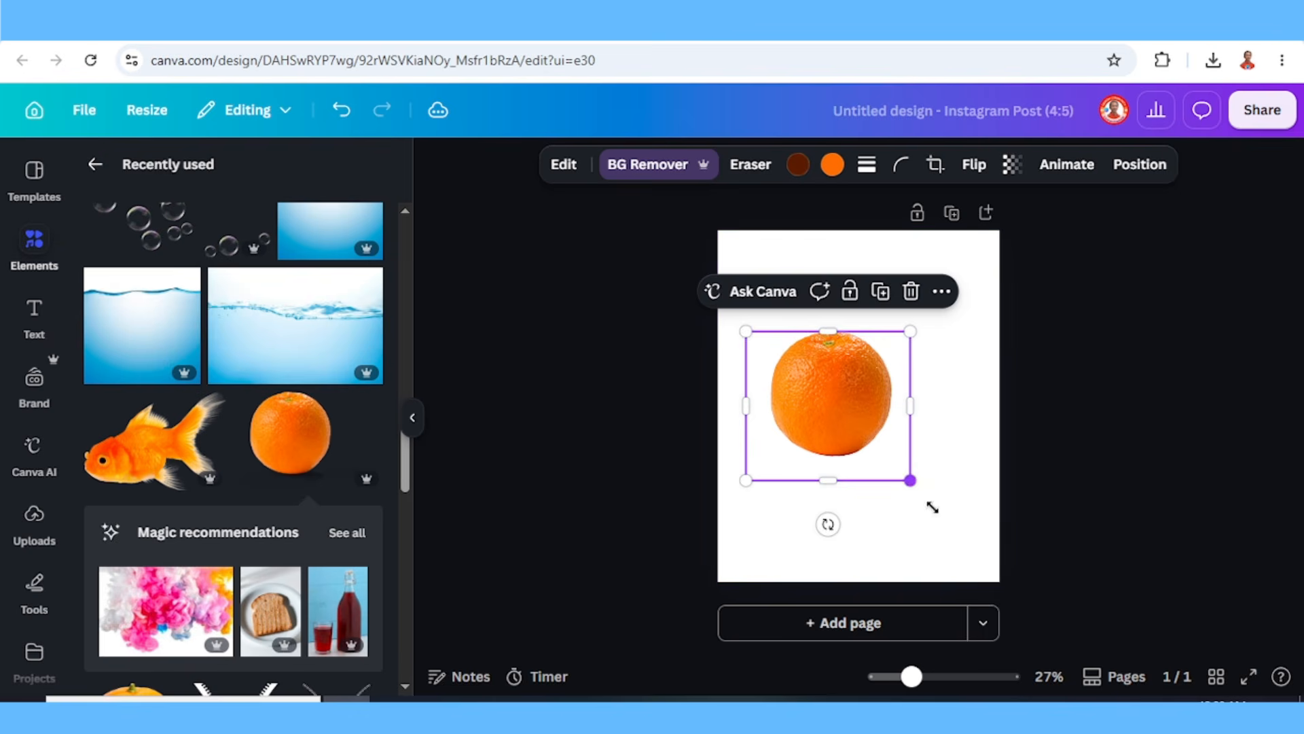
{"action": "left_click_drag", "start_coordinate": [932, 507], "coordinate": [986, 549]}
{"action": "left_click_drag", "start_coordinate": [747, 331], "coordinate": [718, 328]}
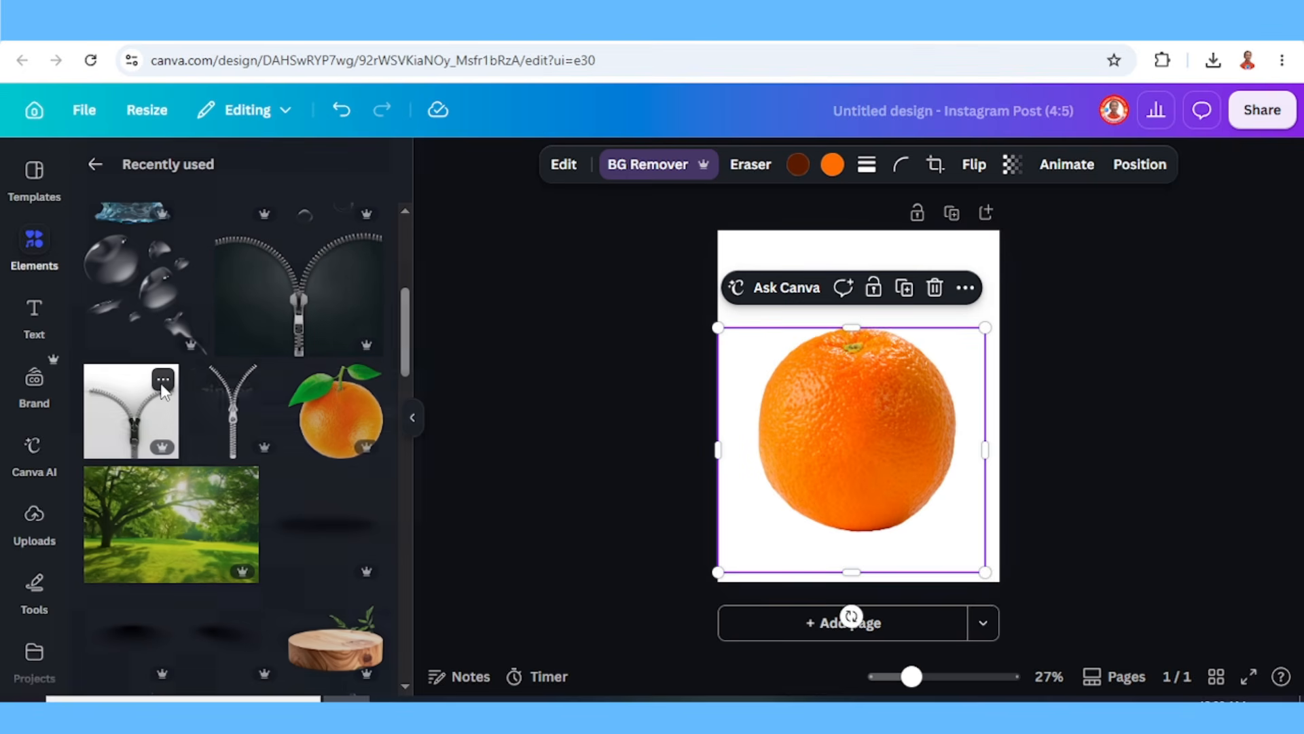
Add the open zipper photo with the light grey background to the page and remove its background
{"action": "left_click", "coordinate": [163, 381]}
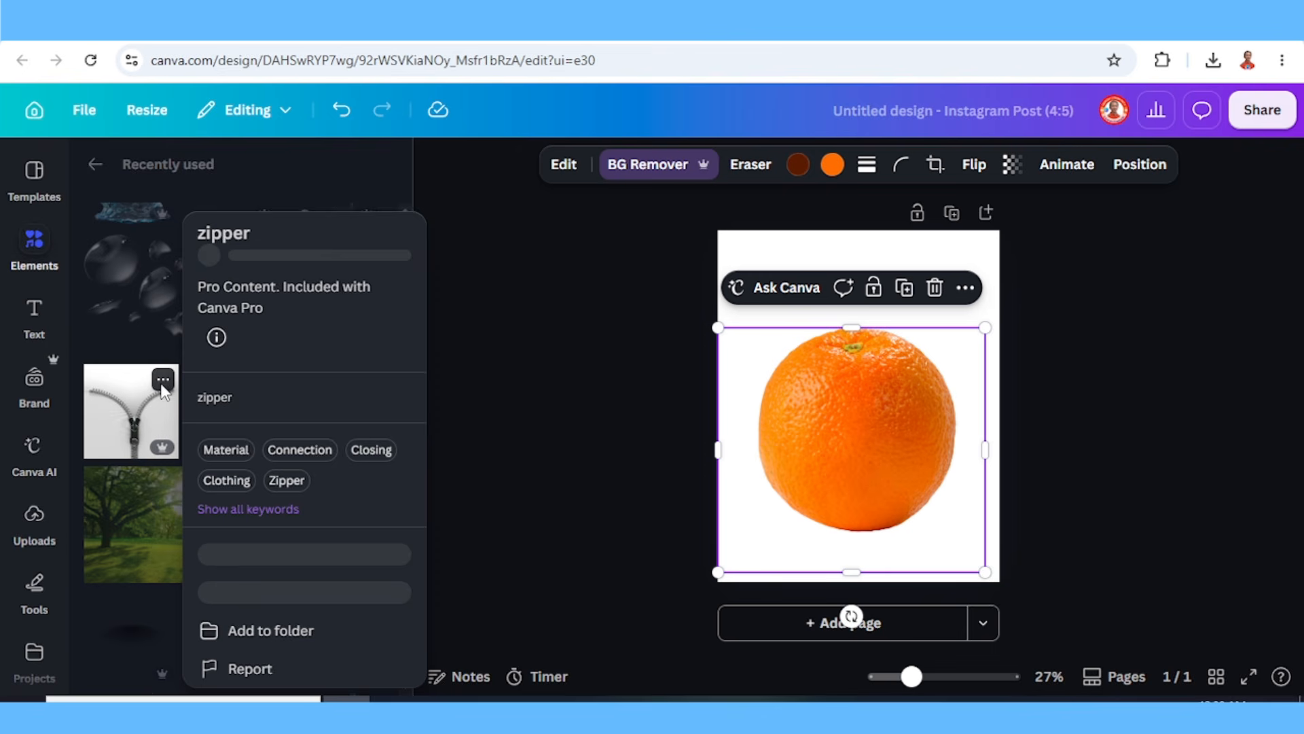
{"action": "left_click", "coordinate": [134, 431]}
{"action": "left_click", "coordinate": [134, 431]}
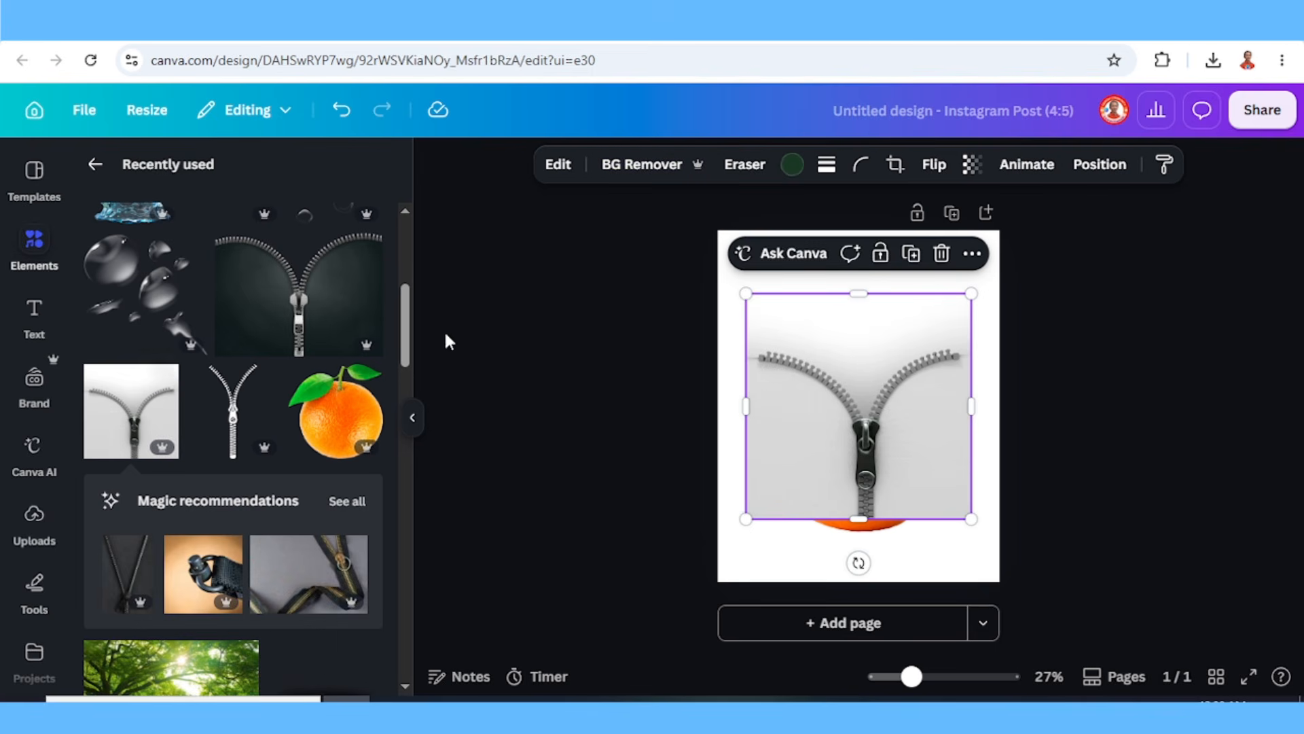
{"action": "left_click", "coordinate": [643, 166]}
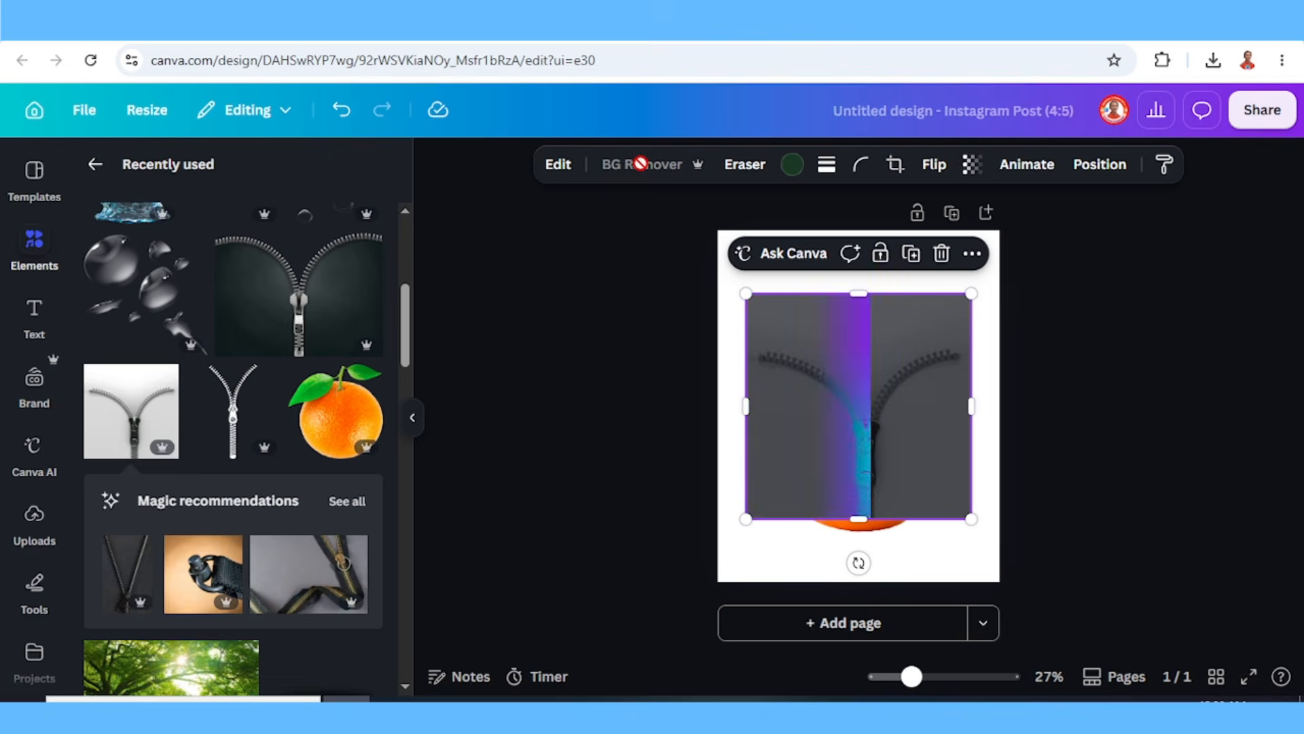
Position and scale the zipper to span the orange's width, and duplicate it with the copy moved up and aside
{"action": "left_click_drag", "start_coordinate": [868, 442], "coordinate": [866, 474]}
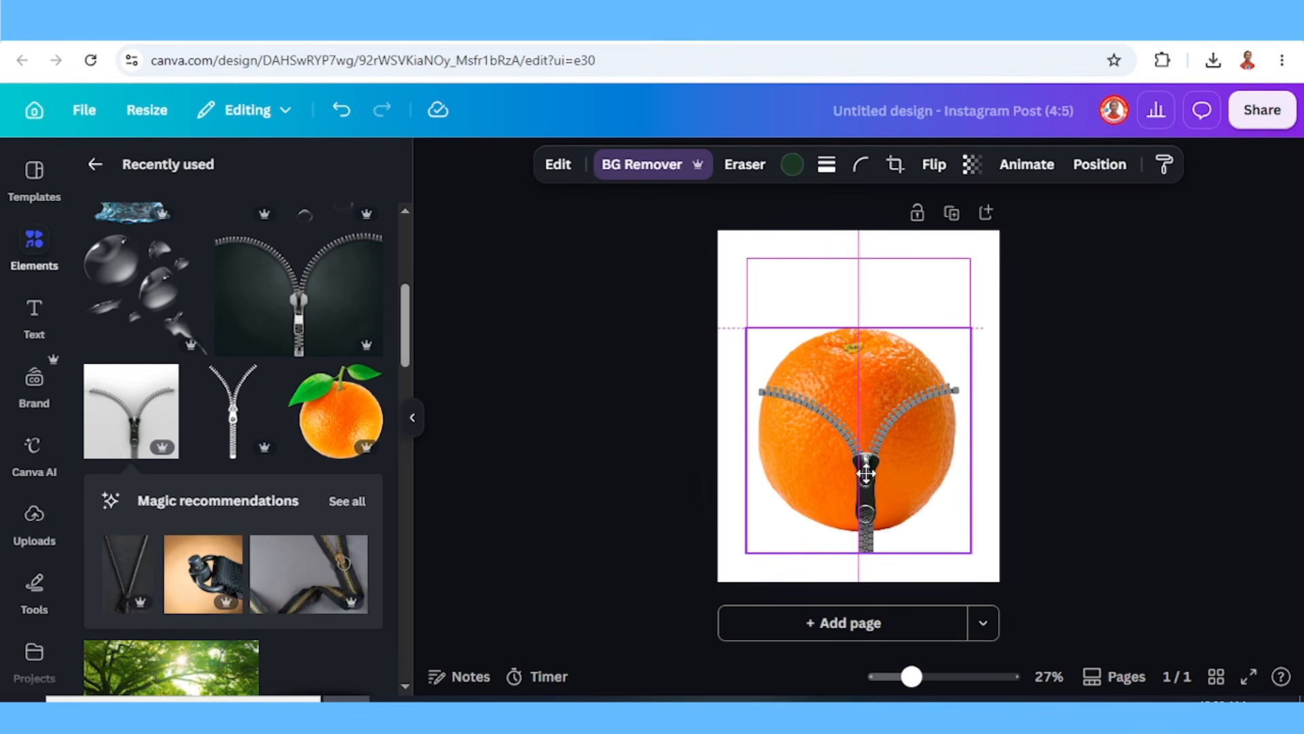
{"action": "left_click_drag", "start_coordinate": [911, 677], "coordinate": [928, 677]}
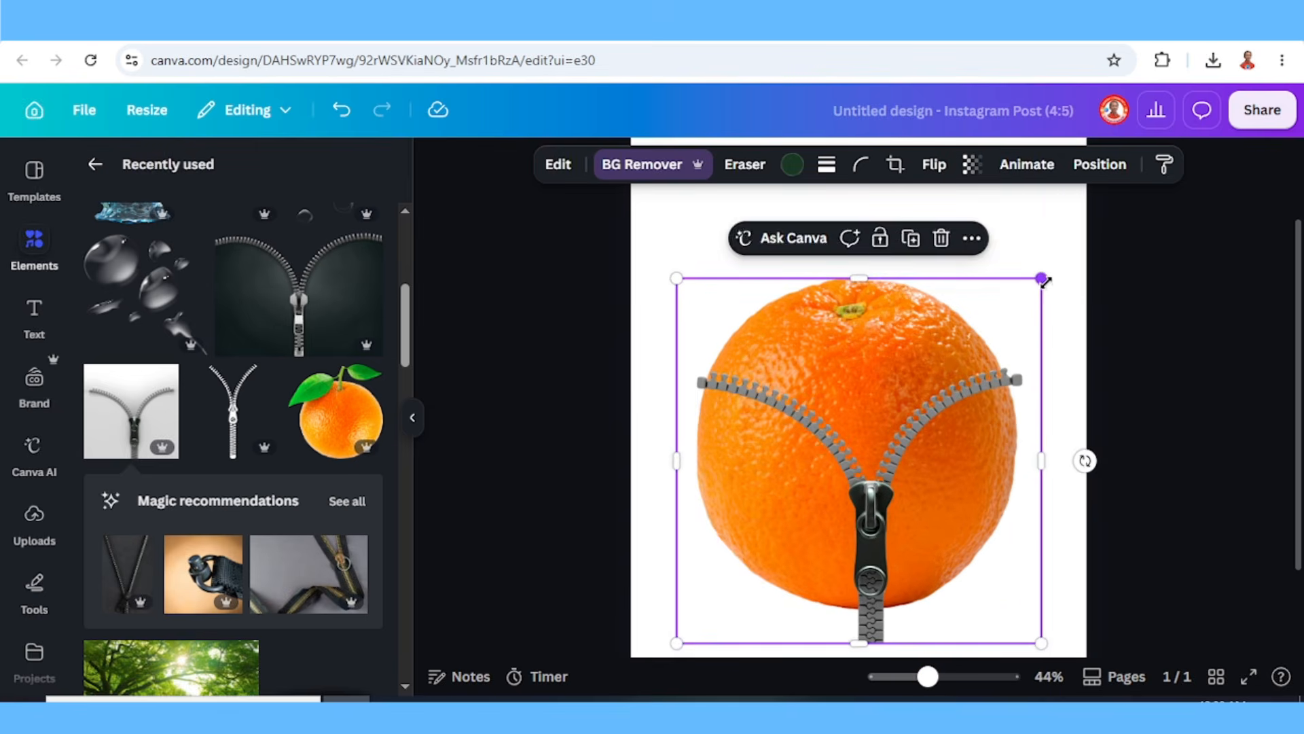
{"action": "left_click_drag", "start_coordinate": [1045, 281], "coordinate": [1029, 291]}
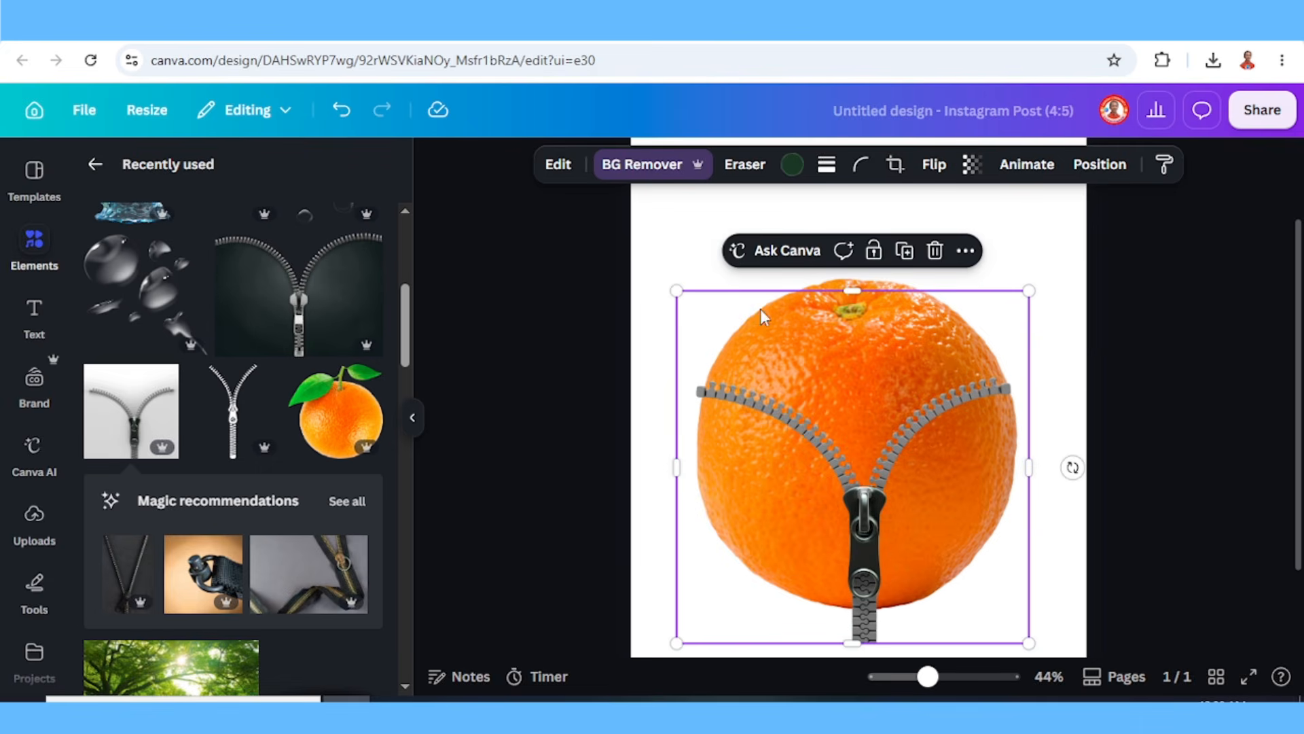
{"action": "left_click_drag", "start_coordinate": [677, 291], "coordinate": [681, 295]}
{"action": "left_click", "coordinate": [906, 261]}
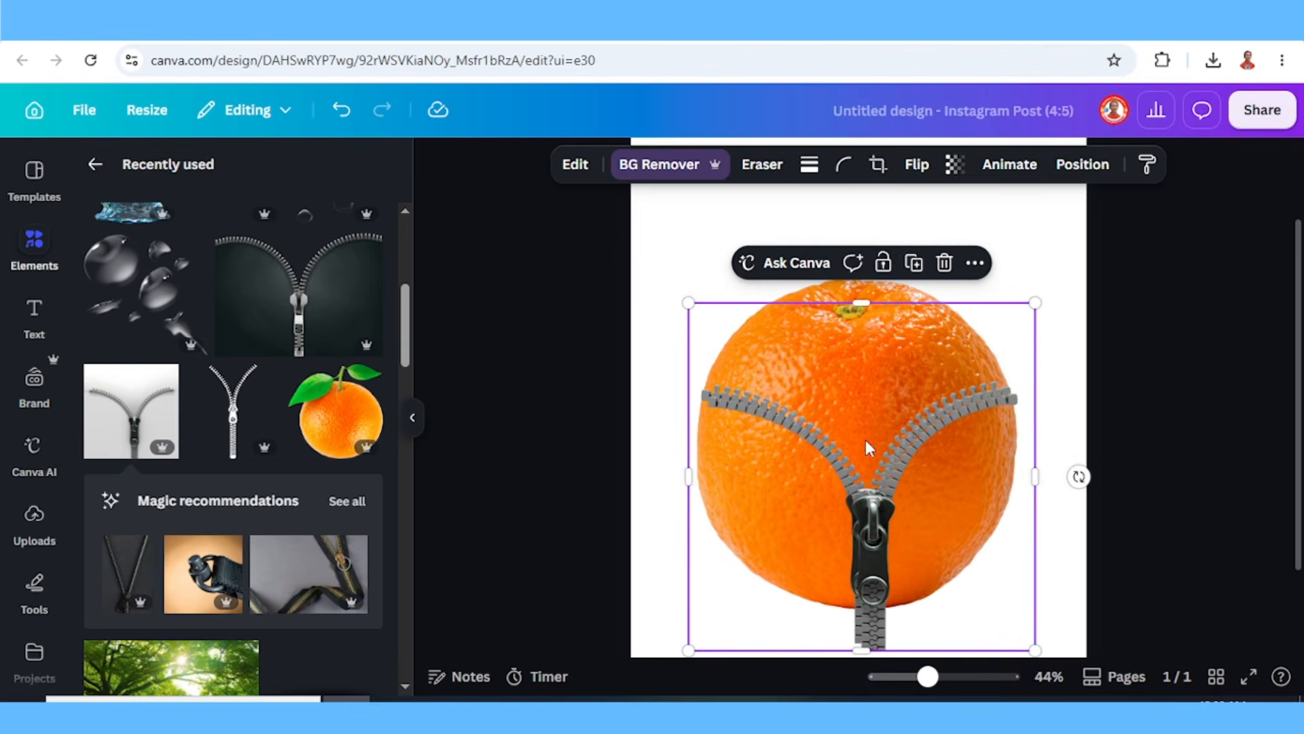
{"action": "left_click_drag", "start_coordinate": [865, 439], "coordinate": [1025, 332]}
Apply the Custom Duotone filter to the original zipper on the orange
{"action": "left_click", "coordinate": [752, 412]}
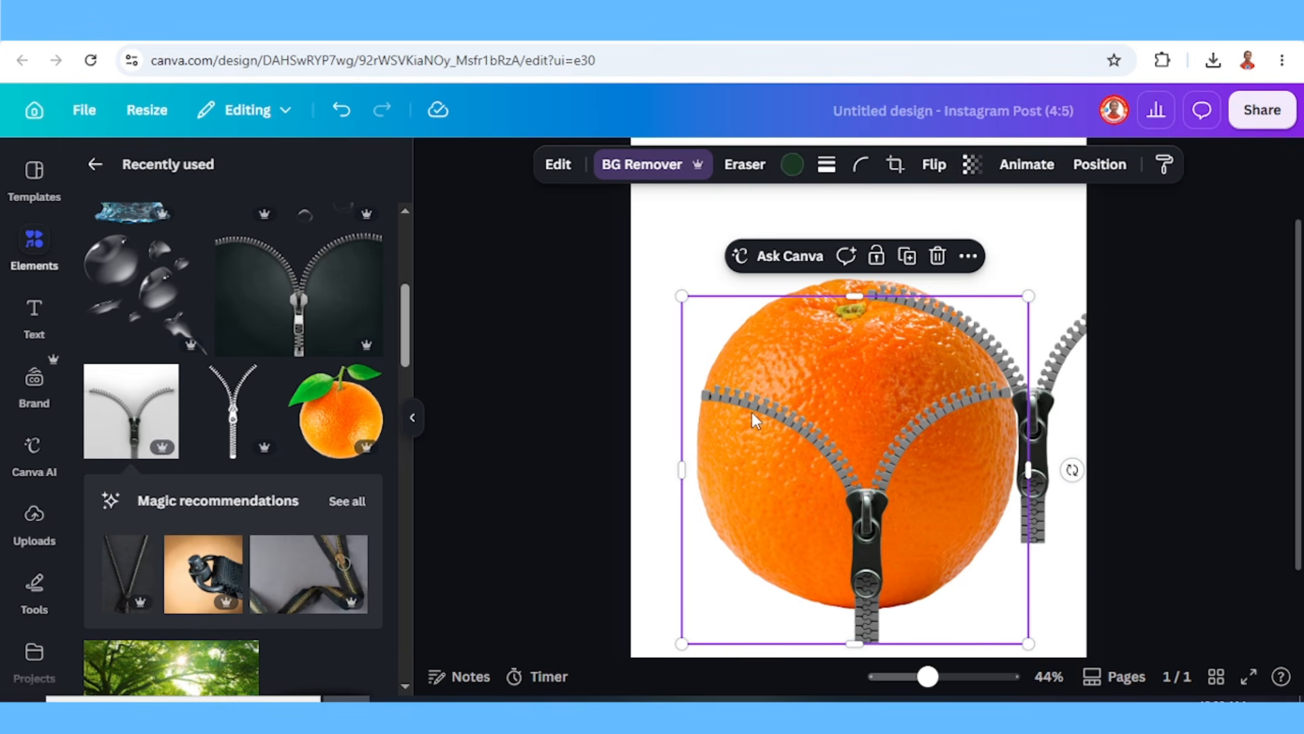
{"action": "left_click", "coordinate": [557, 175]}
{"action": "scroll", "coordinate": [284, 423], "scroll_direction": "down", "scroll_amount": 4}
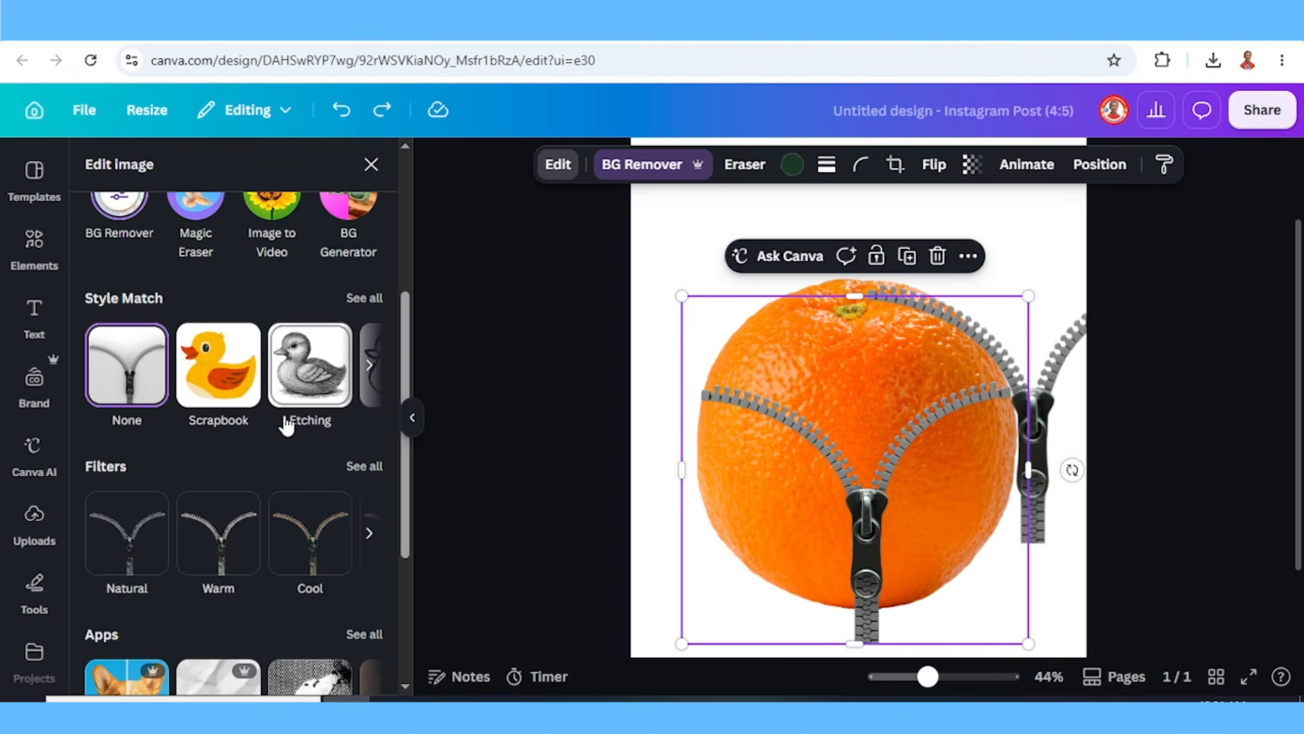
{"action": "left_click", "coordinate": [360, 476]}
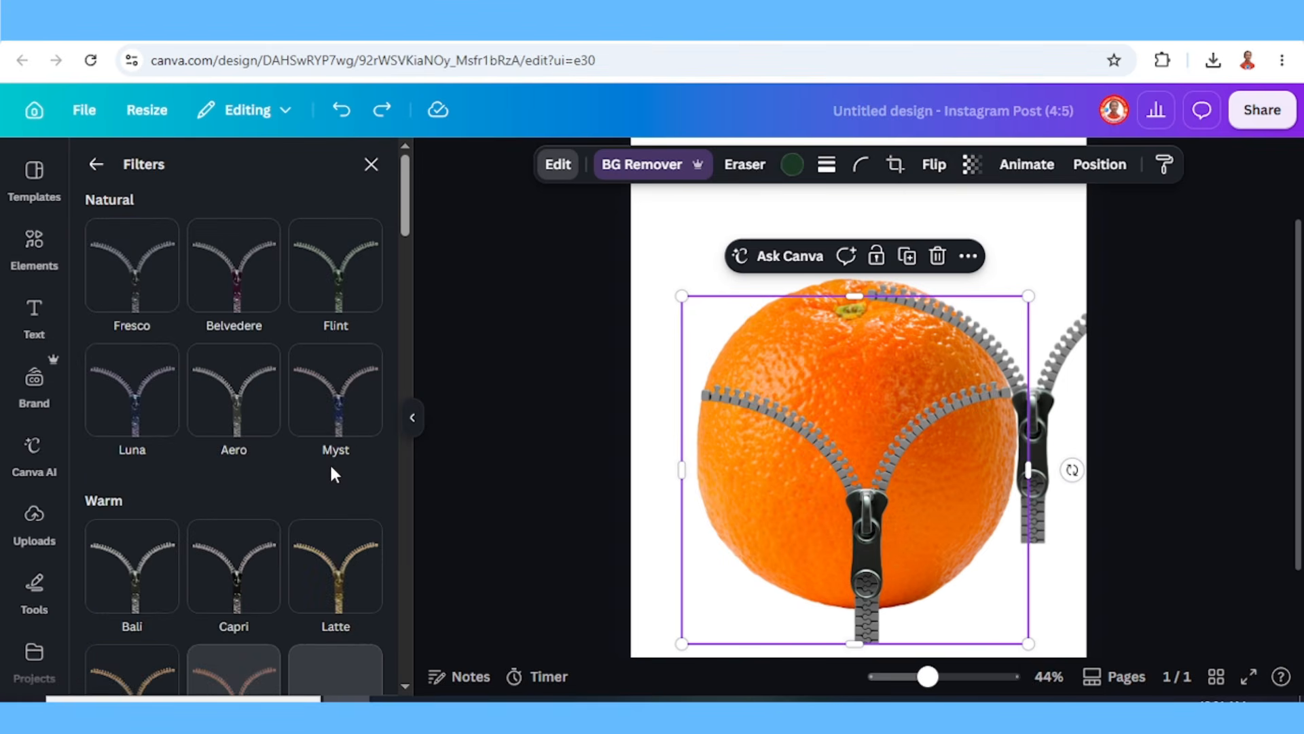
{"action": "scroll", "coordinate": [333, 475], "scroll_direction": "down", "scroll_amount": 5}
{"action": "scroll", "coordinate": [333, 476], "scroll_direction": "down", "scroll_amount": 10}
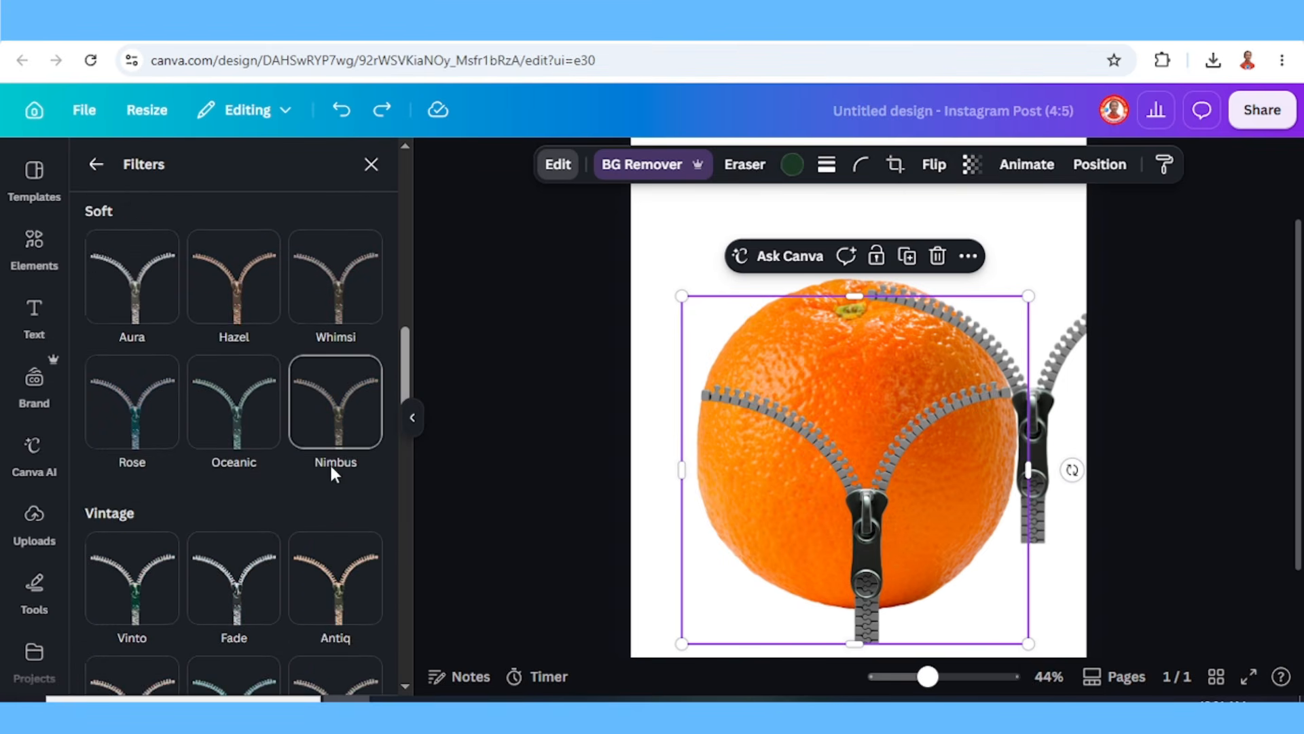
{"action": "scroll", "coordinate": [333, 476], "scroll_direction": "down", "scroll_amount": 10}
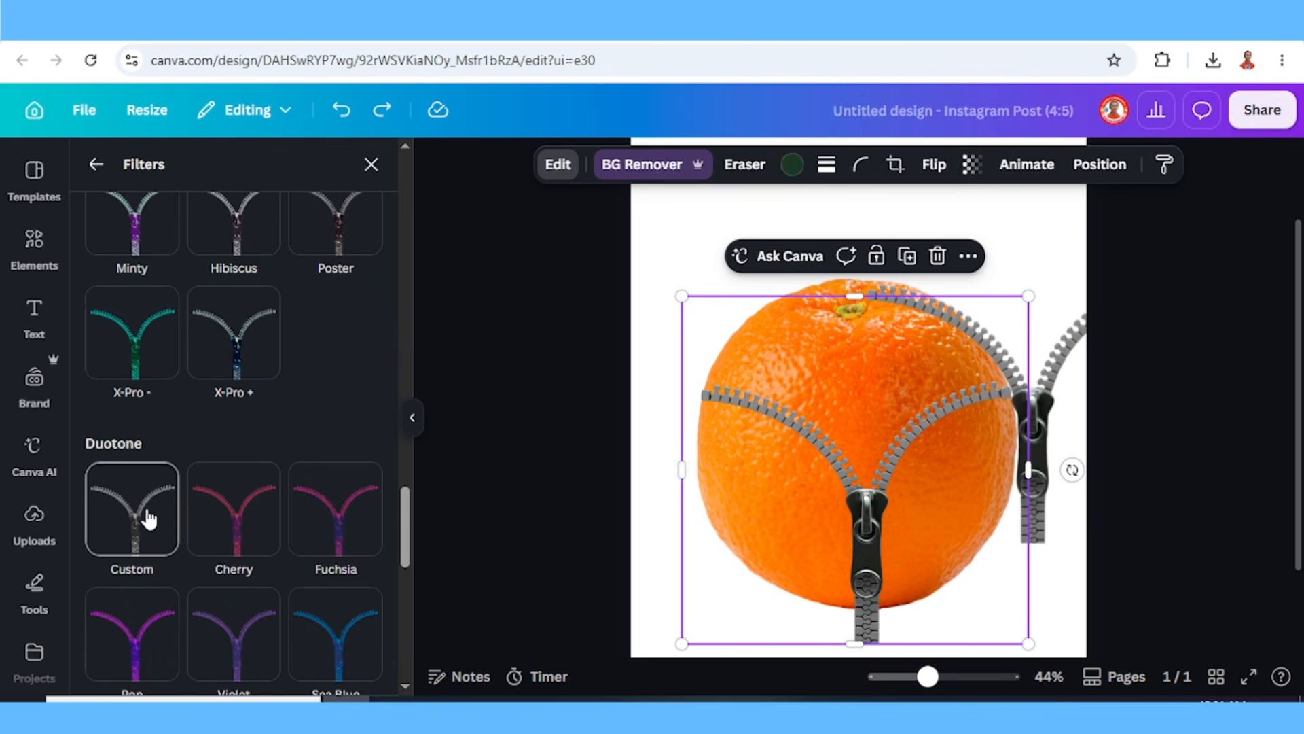
{"action": "left_click", "coordinate": [148, 517]}
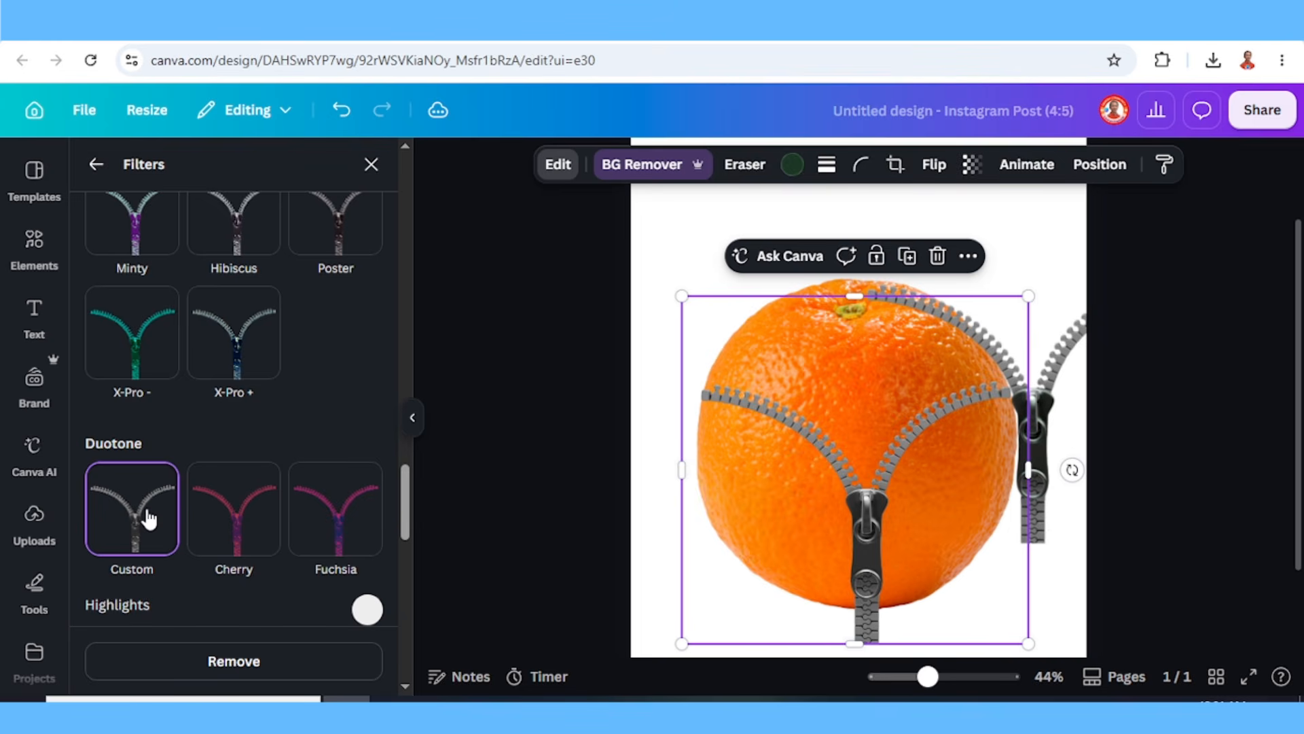
Set the original zipper's duotone highlights colour to black, #000000
{"action": "scroll", "coordinate": [337, 557], "scroll_direction": "down", "scroll_amount": 2}
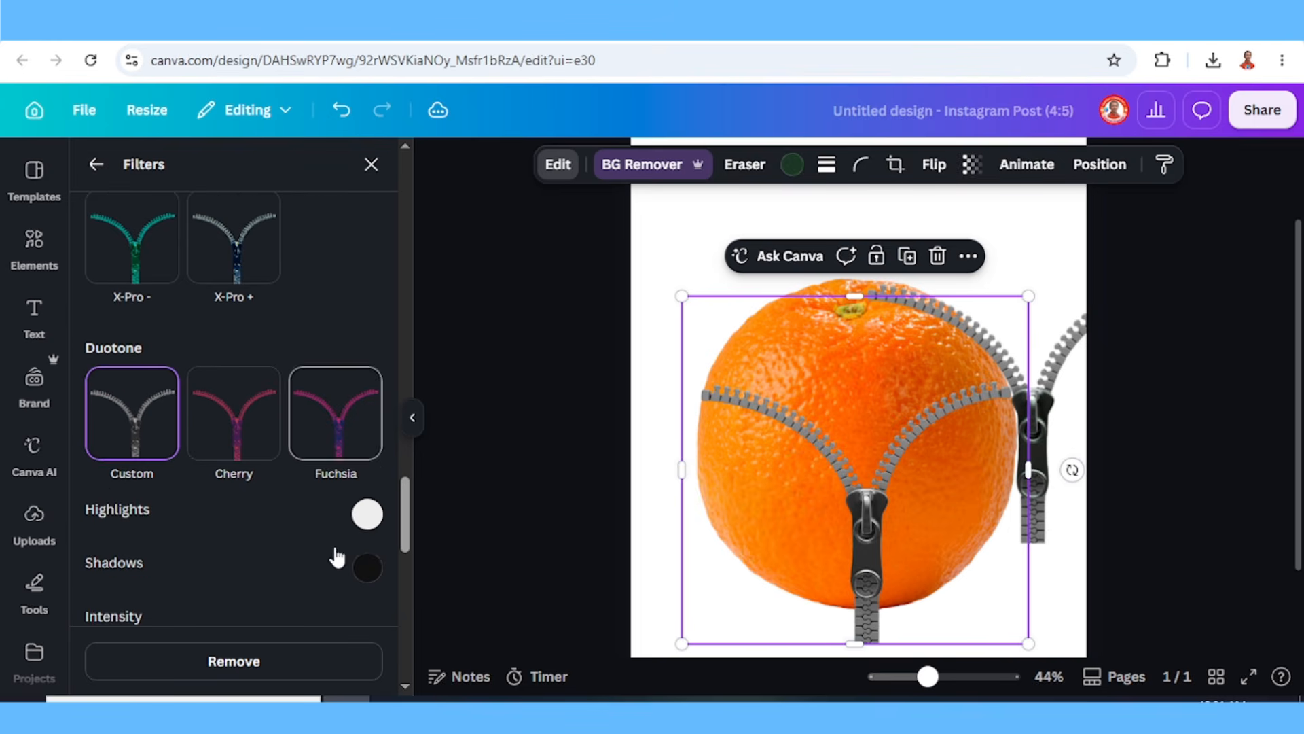
{"action": "left_click", "coordinate": [367, 519]}
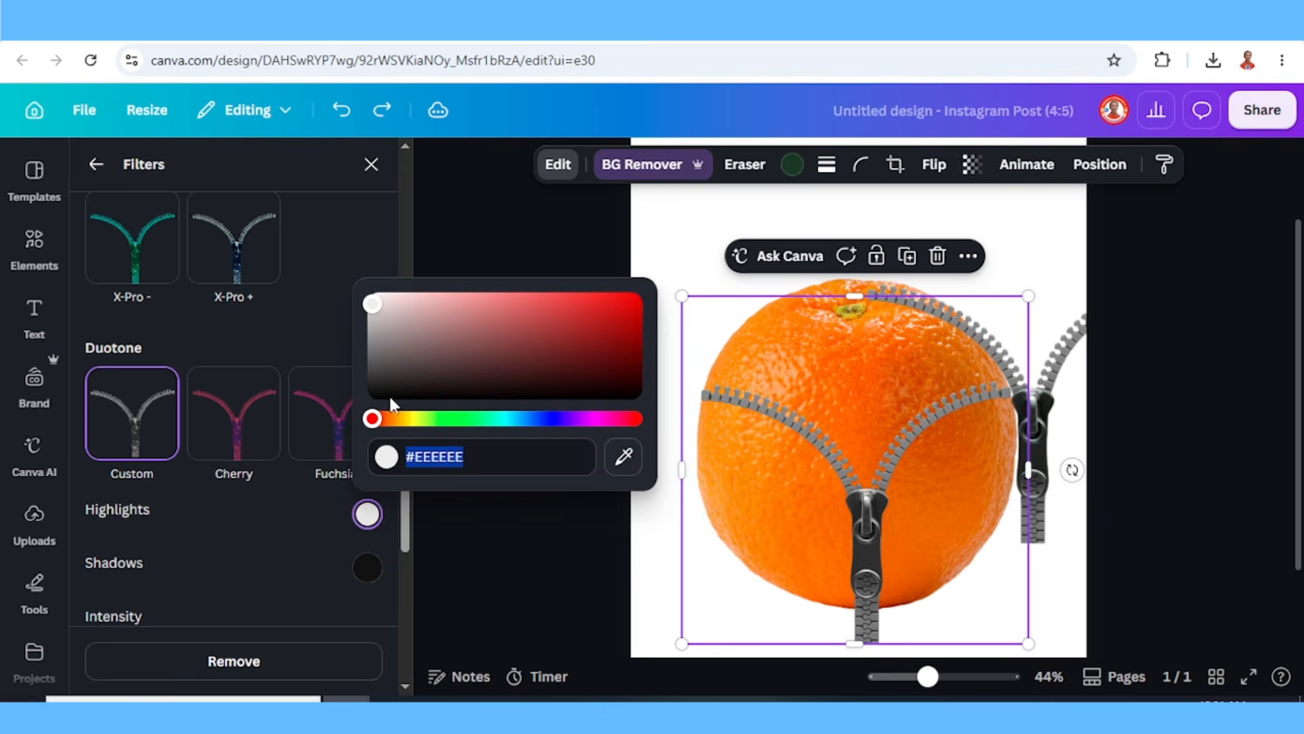
{"action": "left_click_drag", "start_coordinate": [372, 304], "coordinate": [360, 416]}
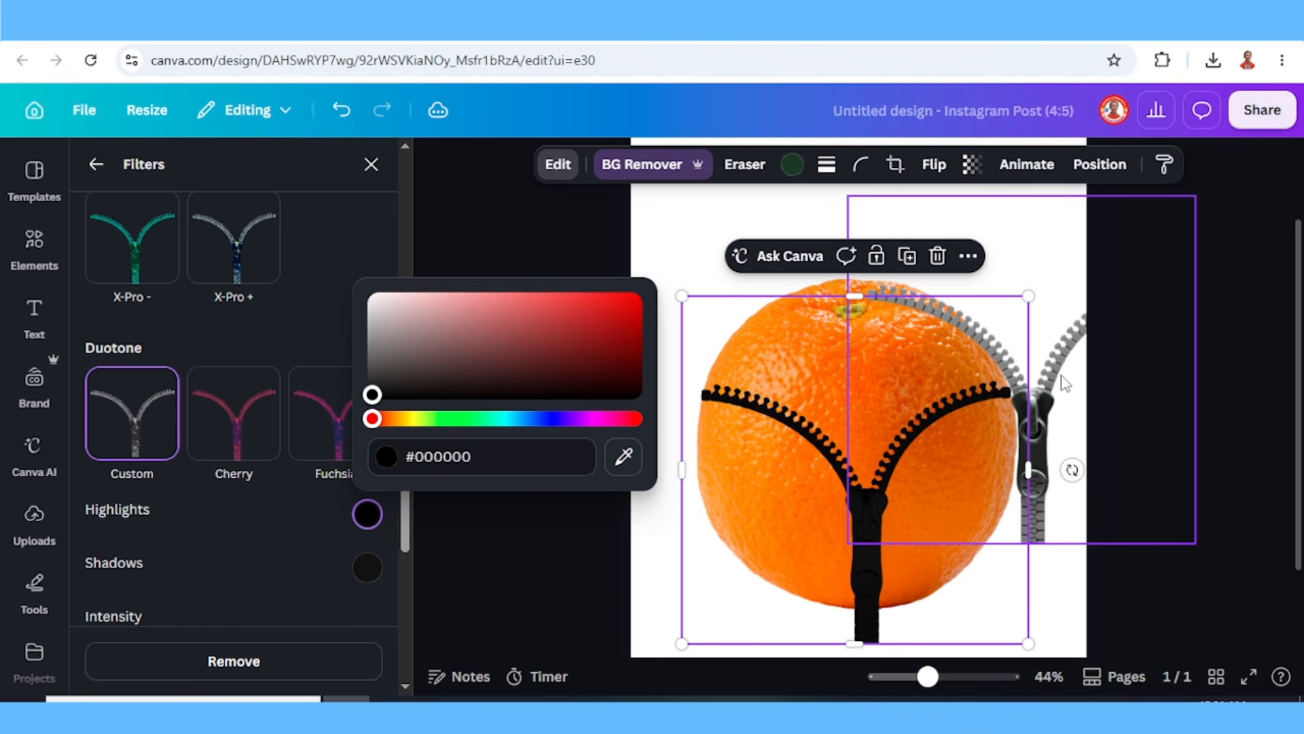
Place the duplicate zipper slightly above the black one and apply the Custom Duotone filter to it
{"action": "left_click_drag", "start_coordinate": [1065, 383], "coordinate": [902, 469]}
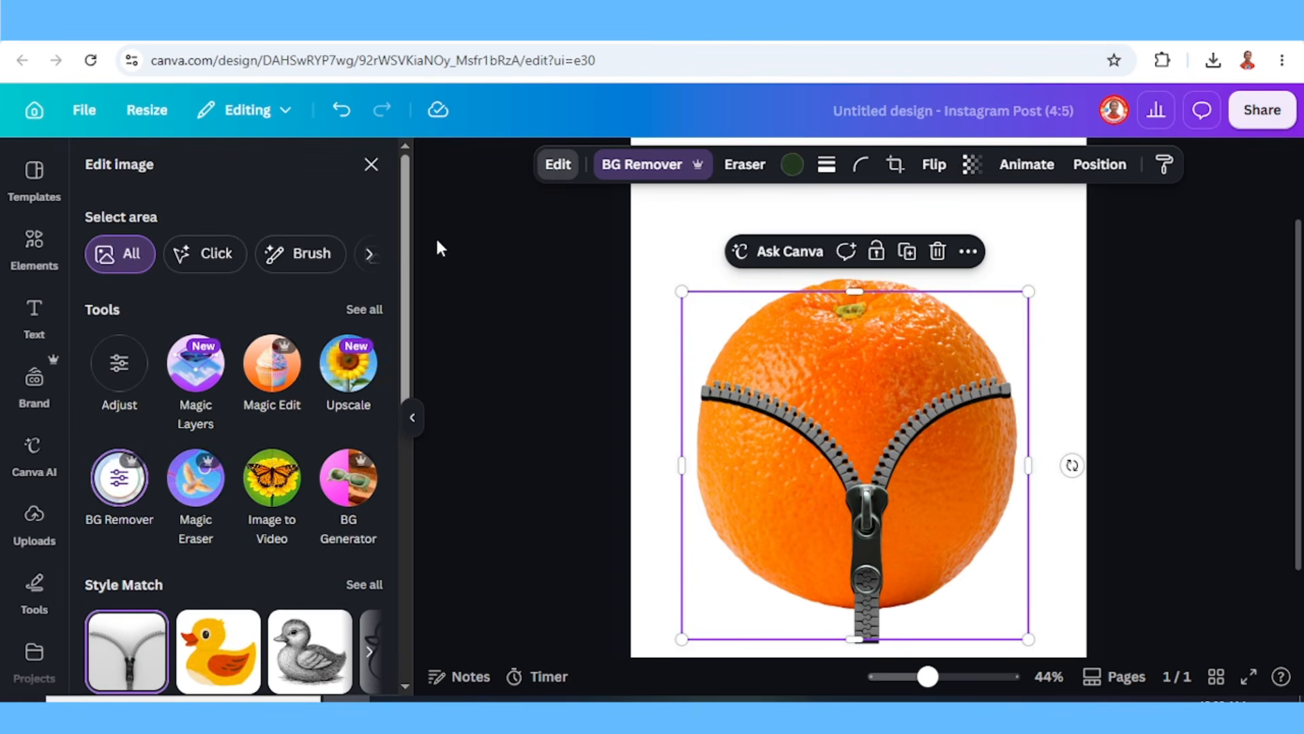
{"action": "scroll", "coordinate": [258, 458], "scroll_direction": "down", "scroll_amount": 5}
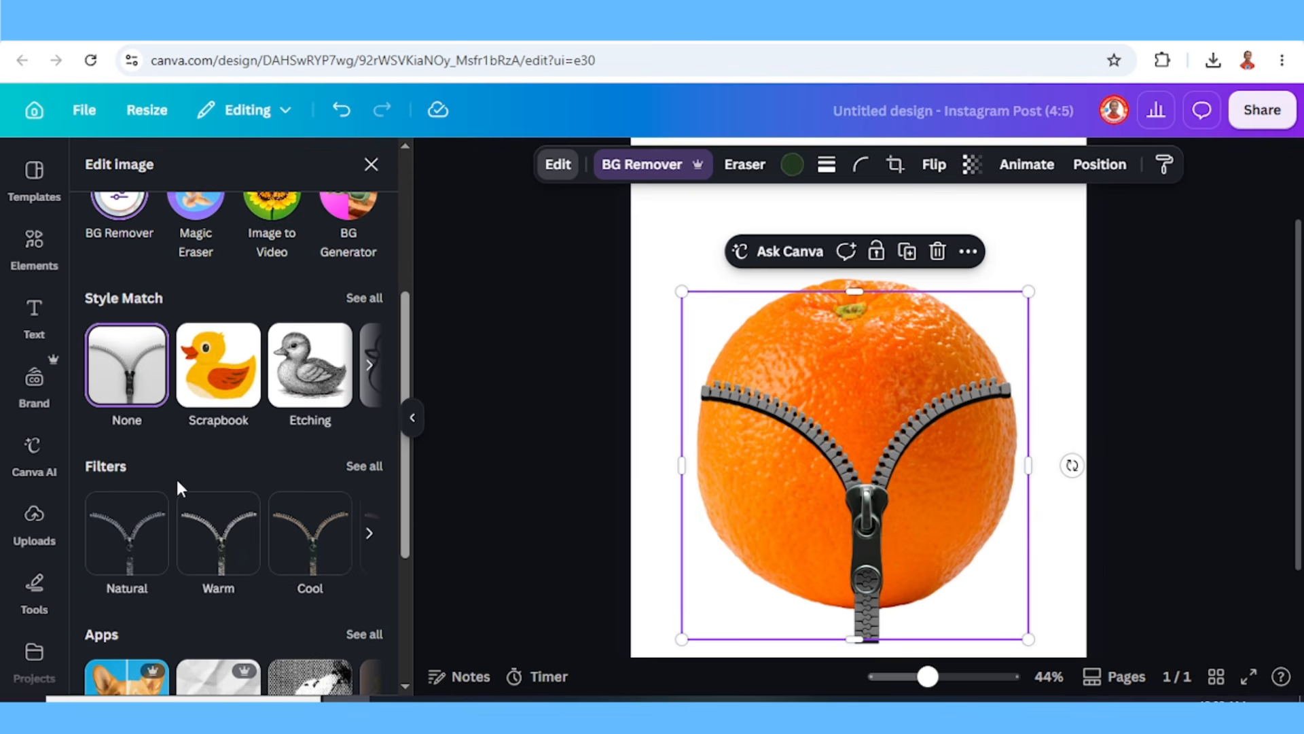
{"action": "left_click", "coordinate": [178, 481]}
{"action": "scroll", "coordinate": [177, 481], "scroll_direction": "down", "scroll_amount": 14}
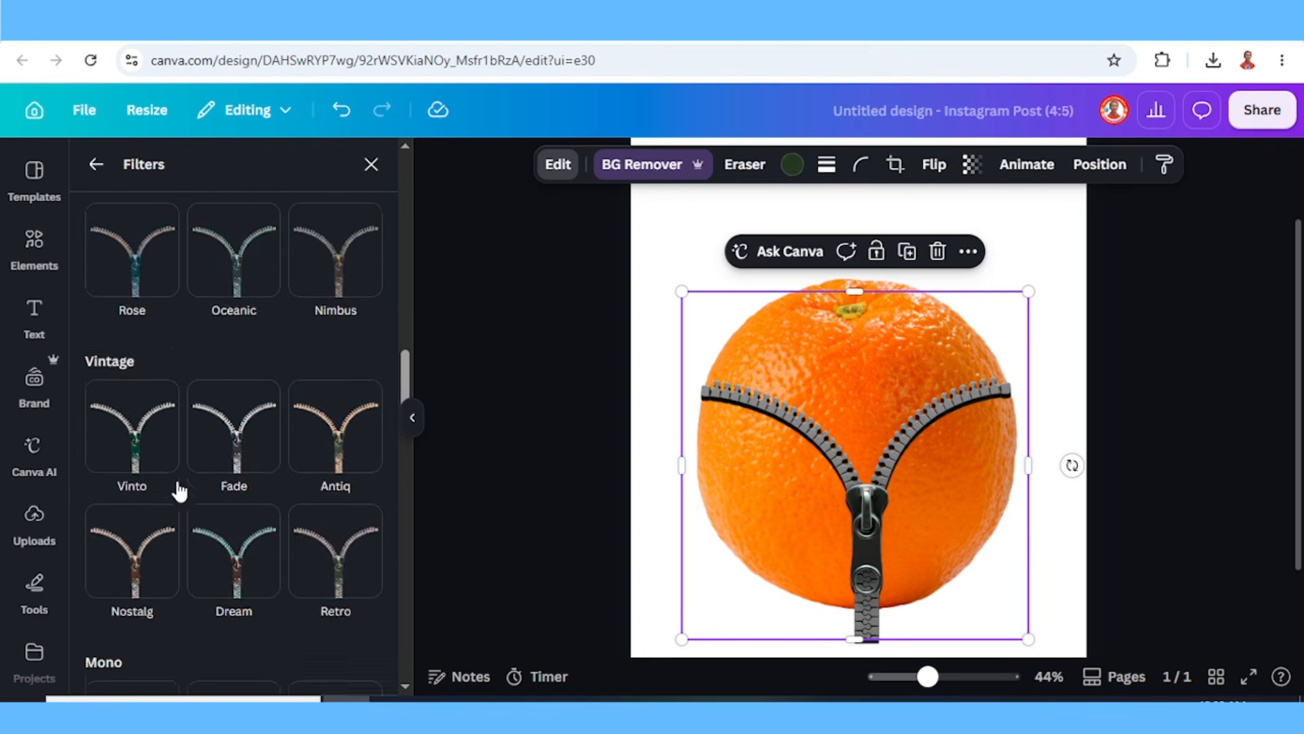
{"action": "scroll", "coordinate": [178, 490], "scroll_direction": "down", "scroll_amount": 12}
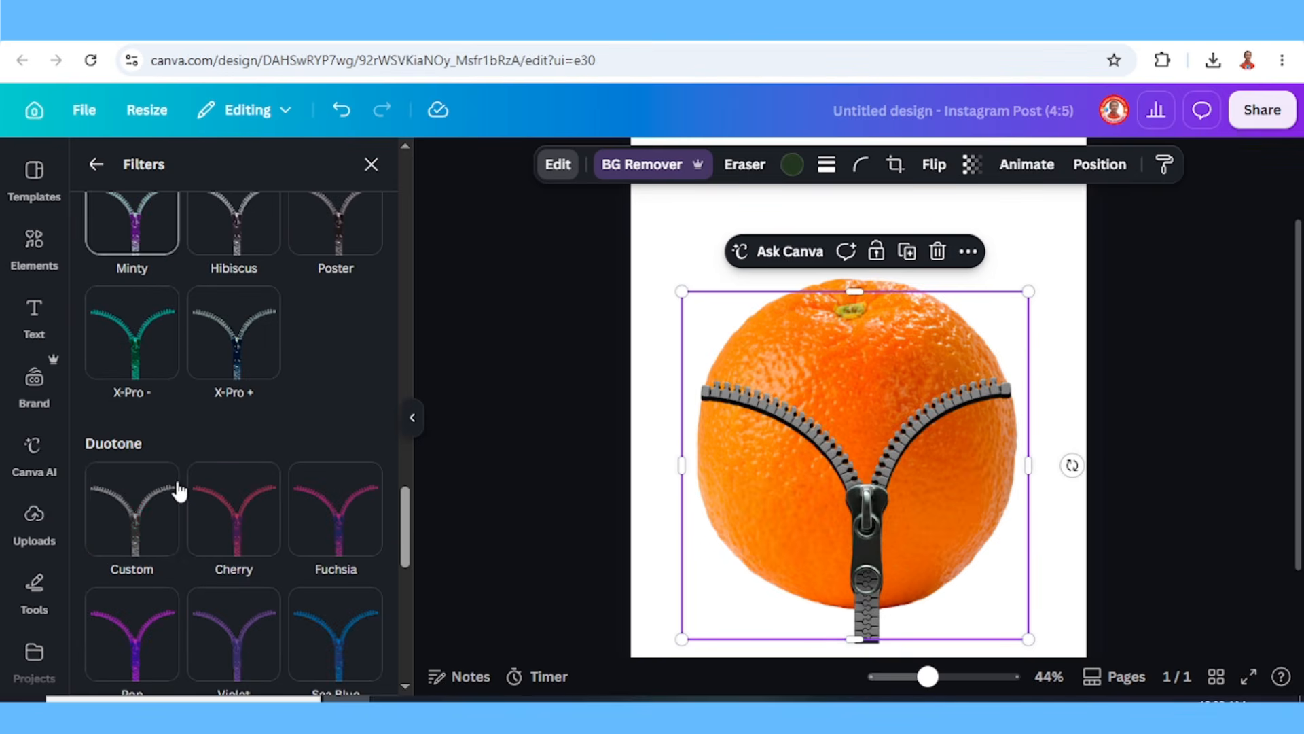
{"action": "left_click", "coordinate": [178, 490]}
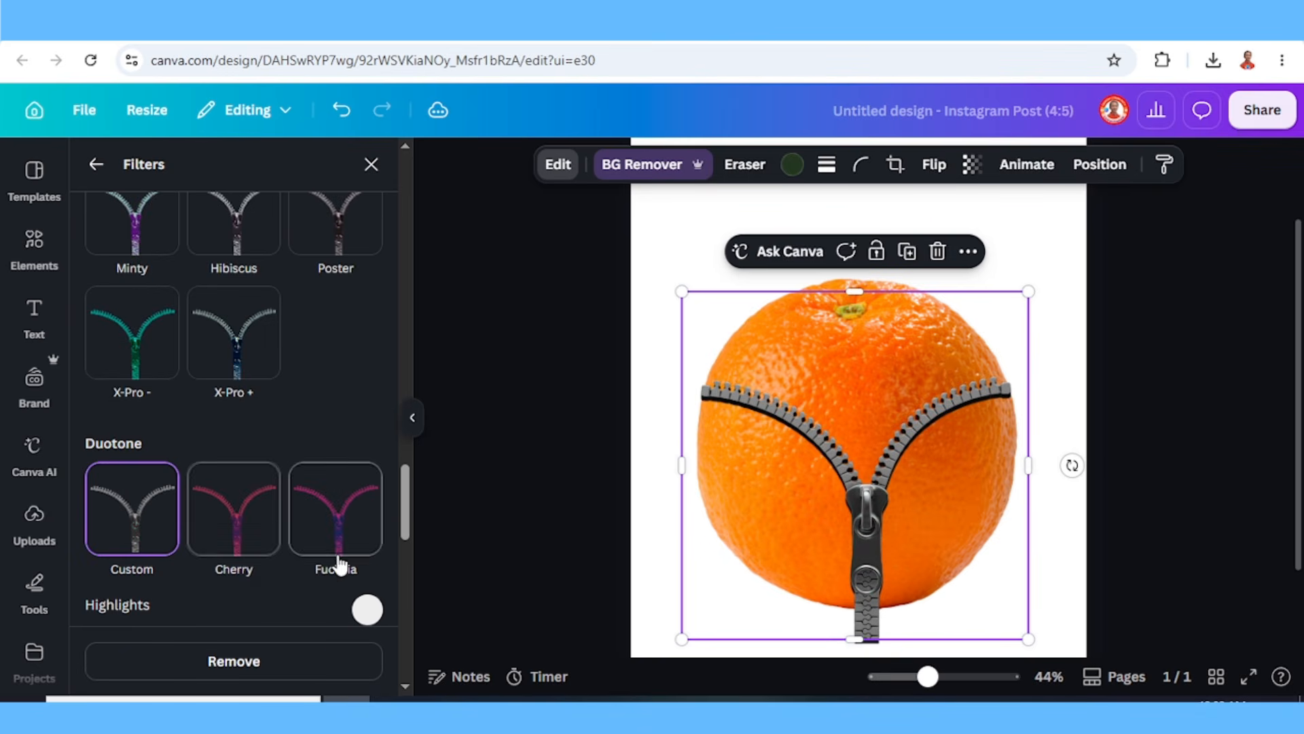
Set the duplicate zipper's duotone highlights colour to a dark green
{"action": "scroll", "coordinate": [381, 515], "scroll_direction": "down", "scroll_amount": 3}
{"action": "left_click", "coordinate": [367, 419]}
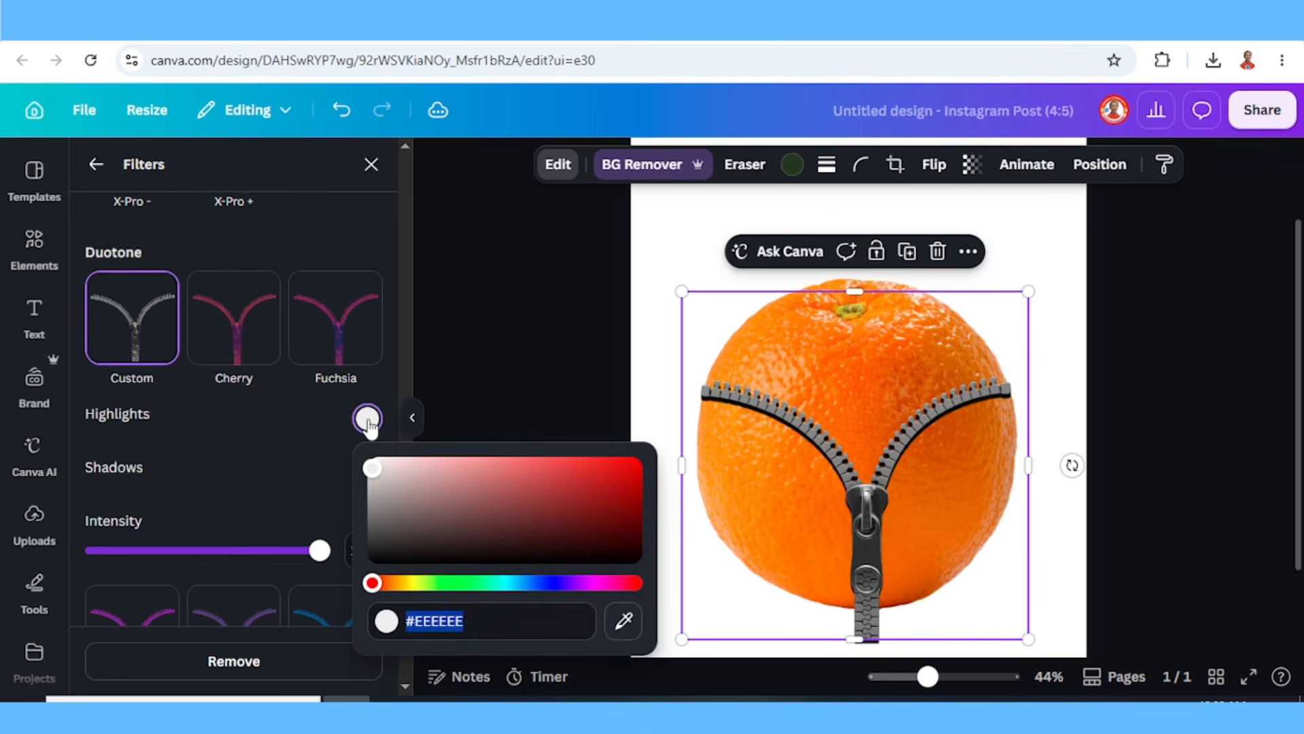
{"action": "left_click", "coordinate": [451, 582]}
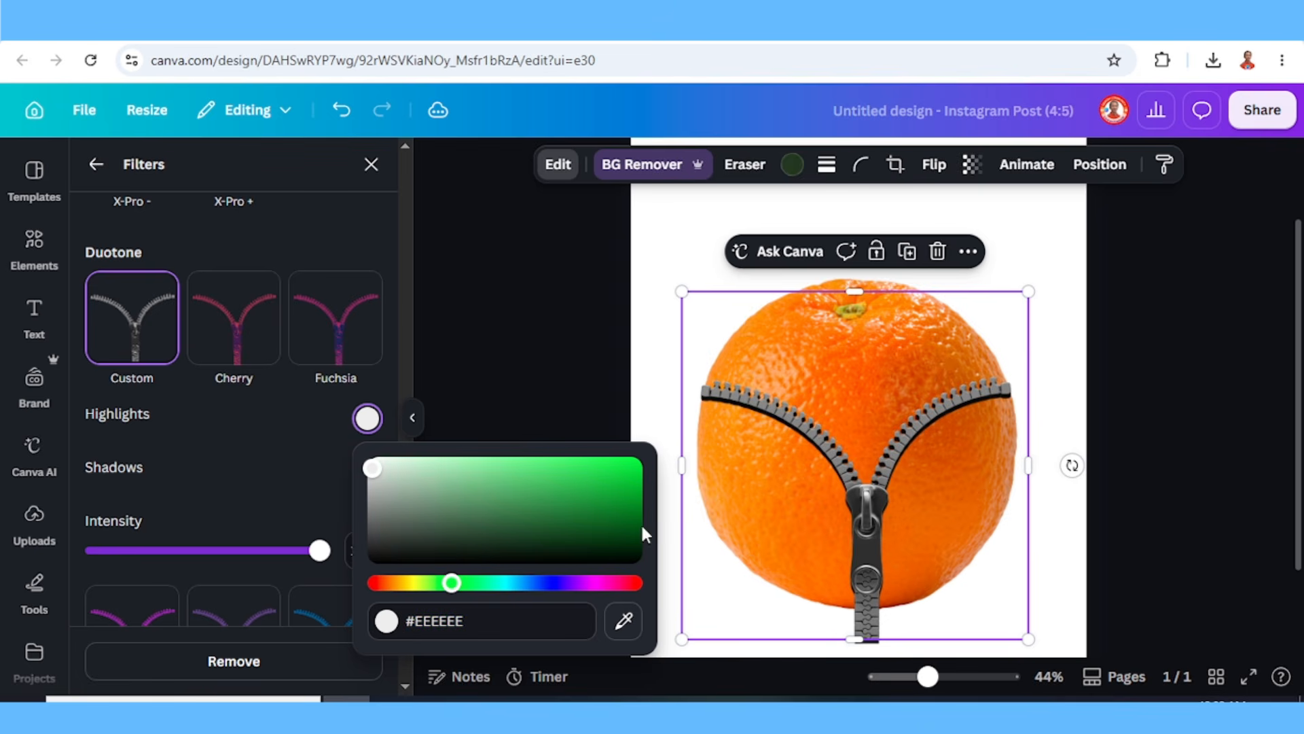
{"action": "left_click", "coordinate": [607, 511]}
{"action": "left_click", "coordinate": [547, 265]}
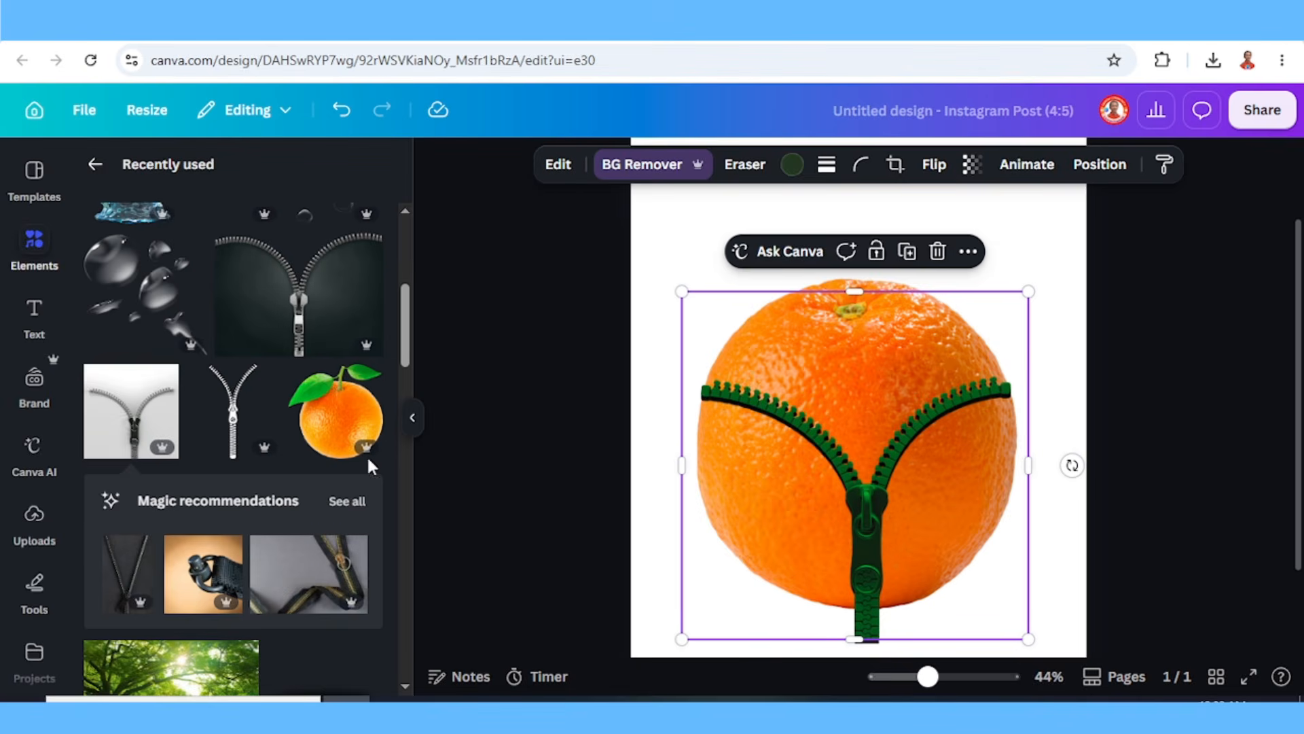
Paint over the part of the orange above the open zipper with a thick white marker
{"action": "left_click", "coordinate": [37, 596]}
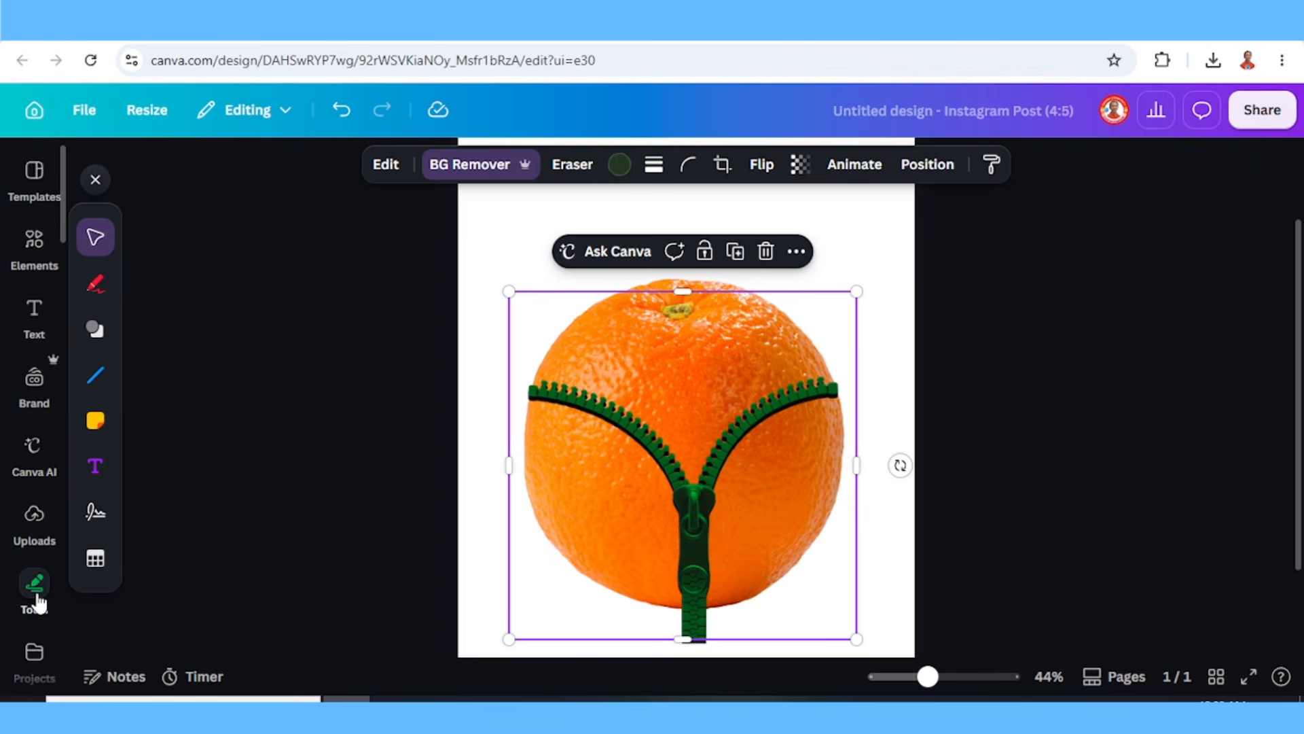
{"action": "left_click", "coordinate": [97, 285]}
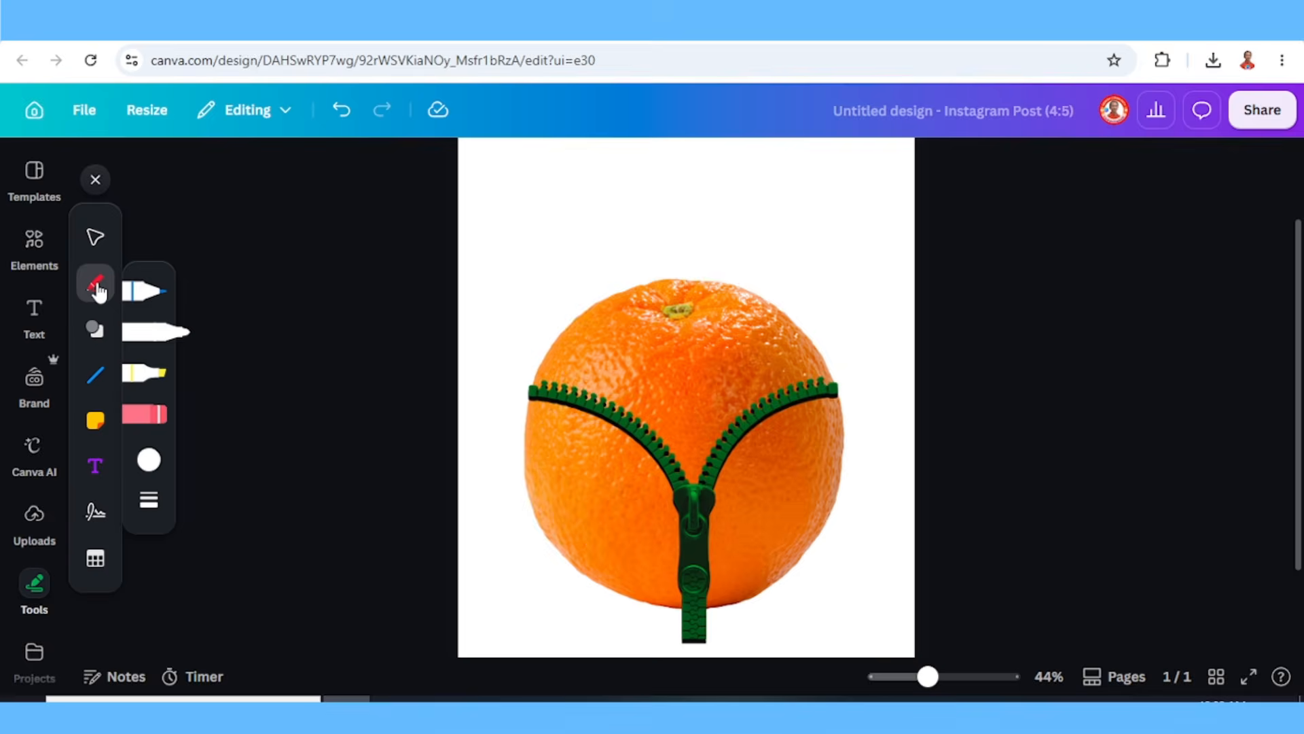
{"action": "left_click", "coordinate": [151, 464]}
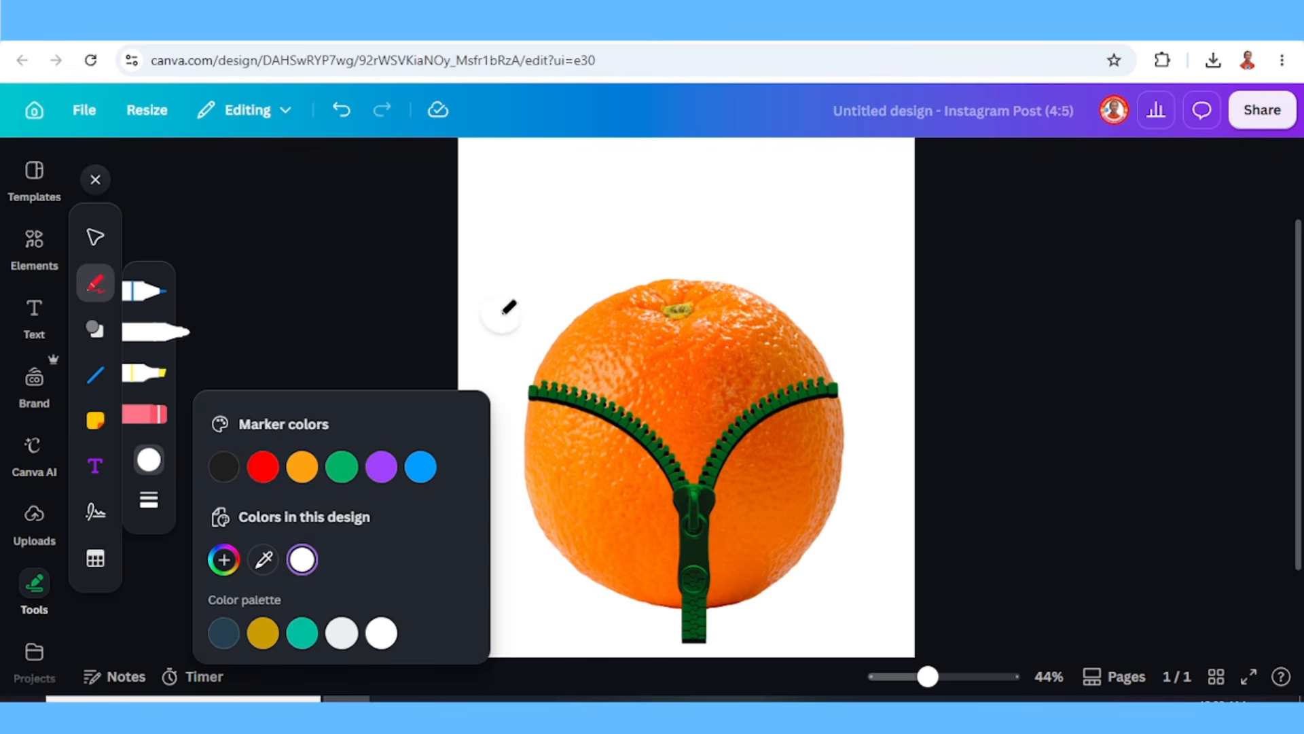
{"action": "left_click", "coordinate": [381, 632]}
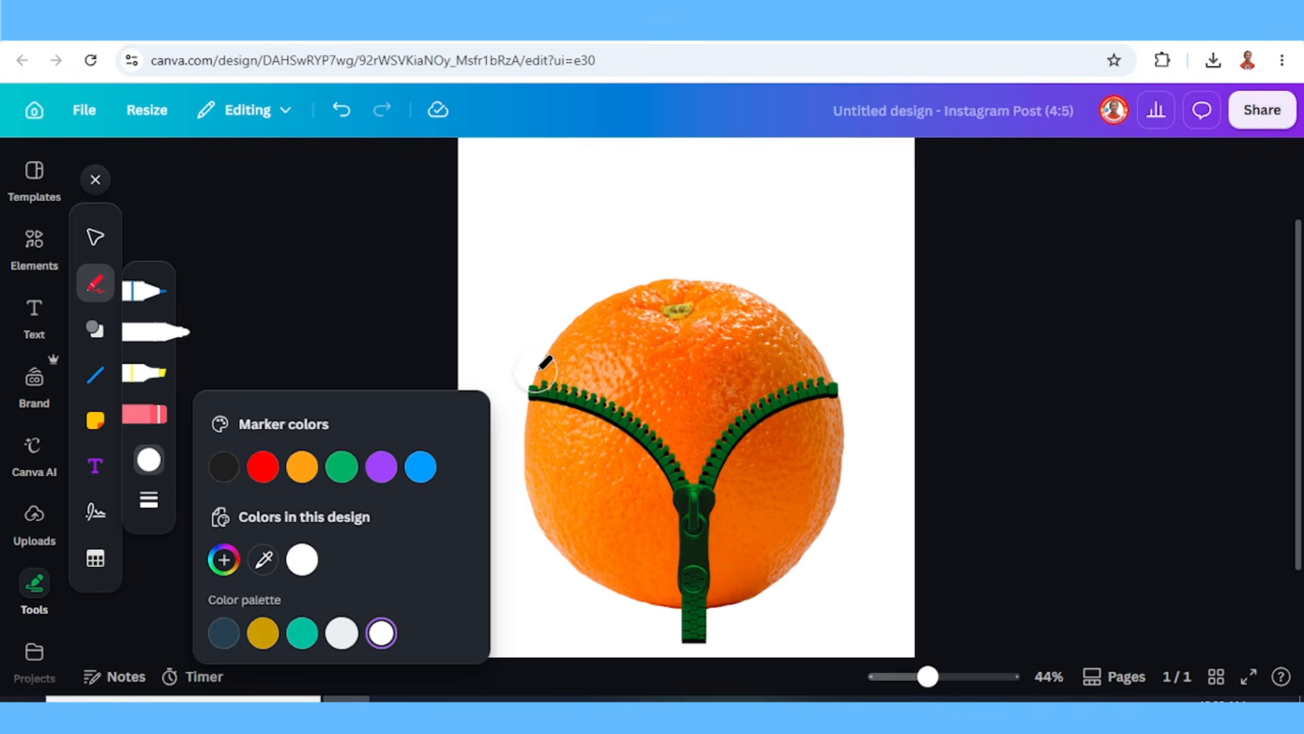
{"action": "left_click", "coordinate": [547, 364]}
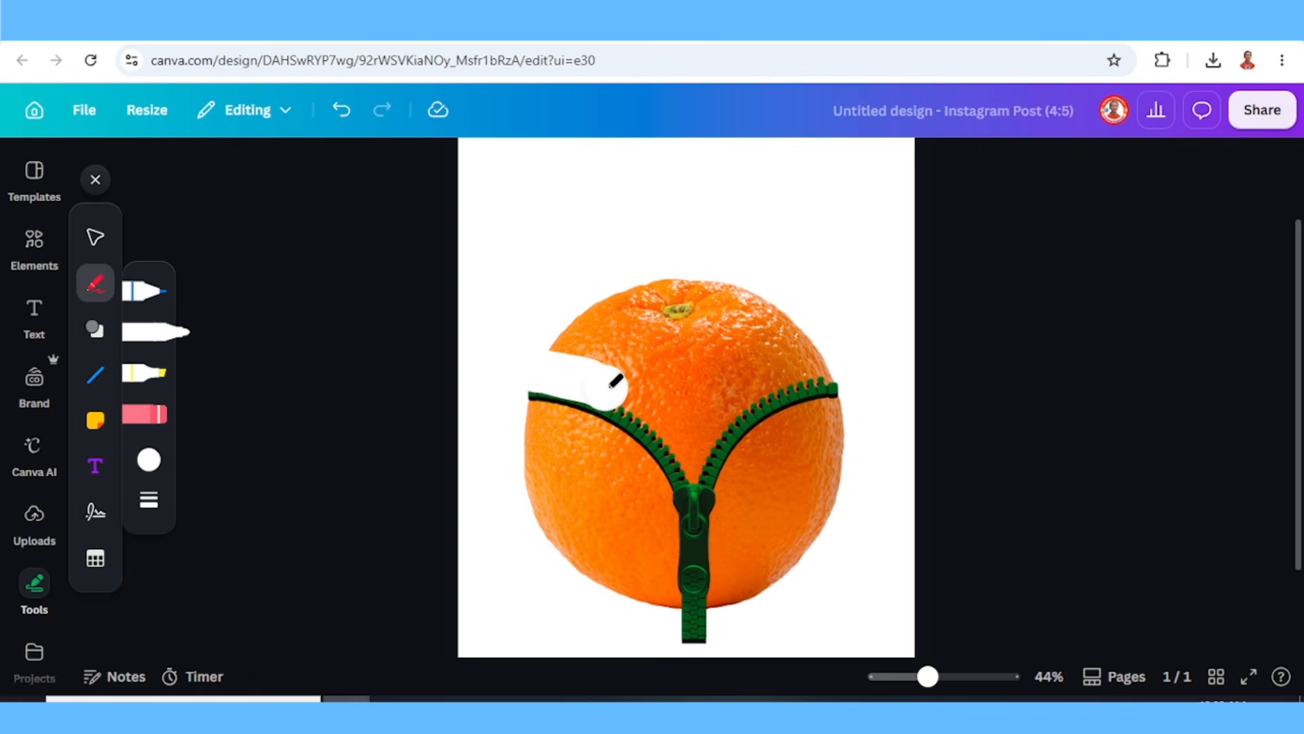
{"action": "mouse_move", "coordinate": [616, 381]}
{"action": "left_mouse_down"}
{"action": "mouse_move", "coordinate": [682, 429]}
{"action": "mouse_move", "coordinate": [697, 462]}
{"action": "mouse_move", "coordinate": [741, 396]}
{"action": "mouse_move", "coordinate": [820, 367]}
{"action": "mouse_move", "coordinate": [731, 287]}
{"action": "mouse_move", "coordinate": [649, 282]}
{"action": "mouse_move", "coordinate": [591, 297]}
{"action": "mouse_move", "coordinate": [561, 342]}
{"action": "mouse_move", "coordinate": [706, 309]}
{"action": "mouse_move", "coordinate": [759, 330]}
{"action": "mouse_move", "coordinate": [756, 350]}
{"action": "mouse_move", "coordinate": [612, 348]}
{"action": "mouse_move", "coordinate": [674, 393]}
{"action": "mouse_move", "coordinate": [726, 360]}
{"action": "left_mouse_up"}
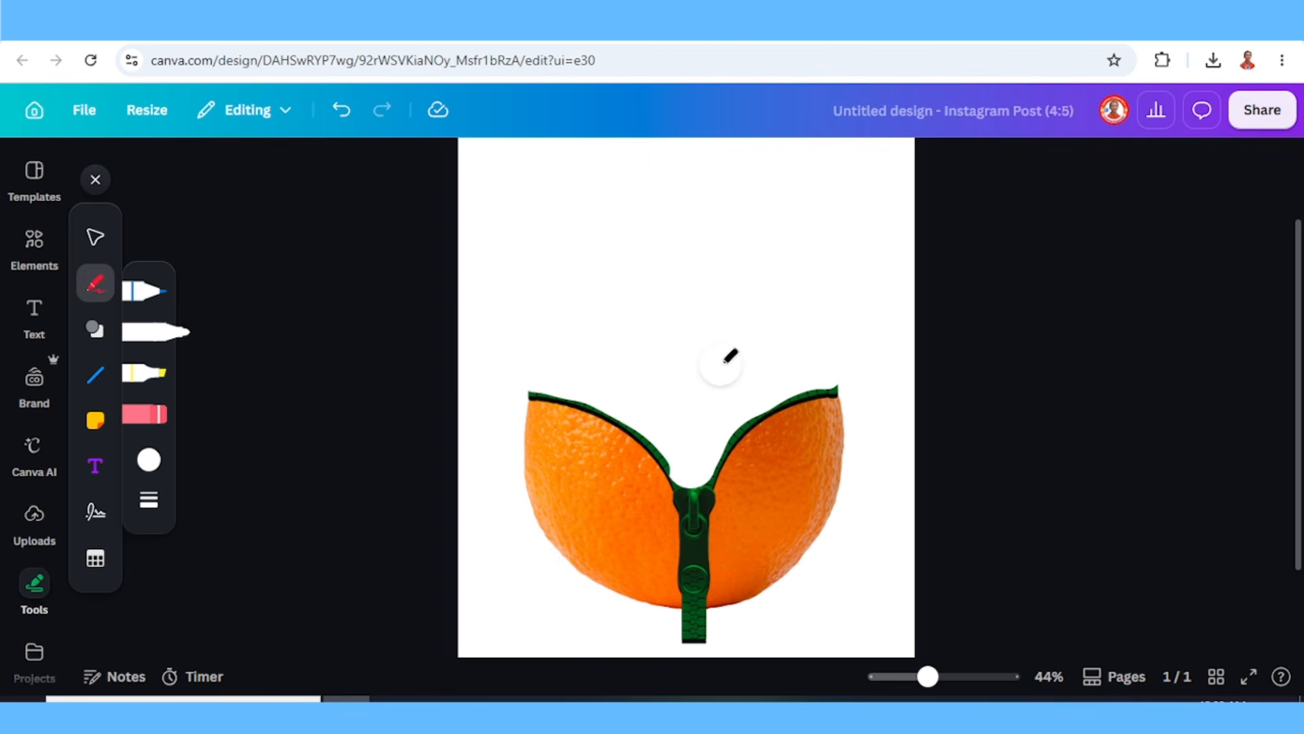
Move the white marker drawing below both zipper layers, directly above the orange
{"action": "left_click", "coordinate": [99, 242]}
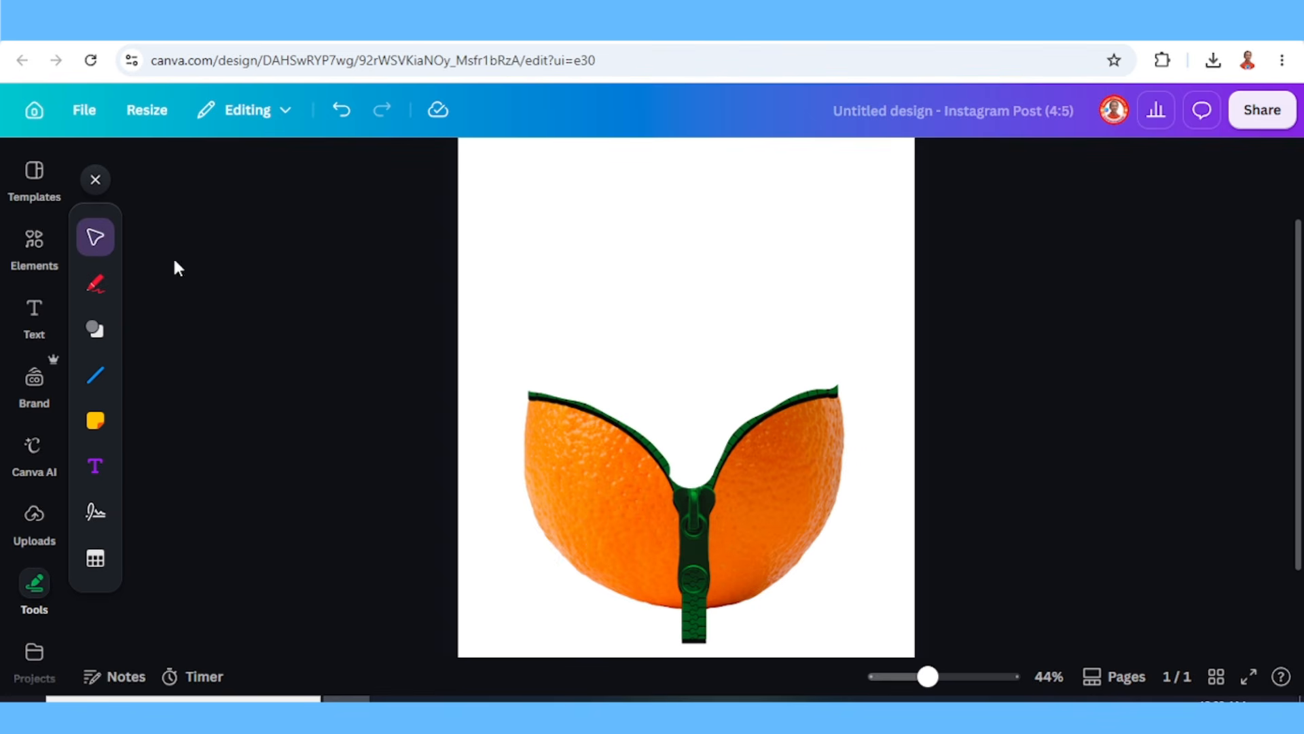
{"action": "left_click", "coordinate": [702, 366]}
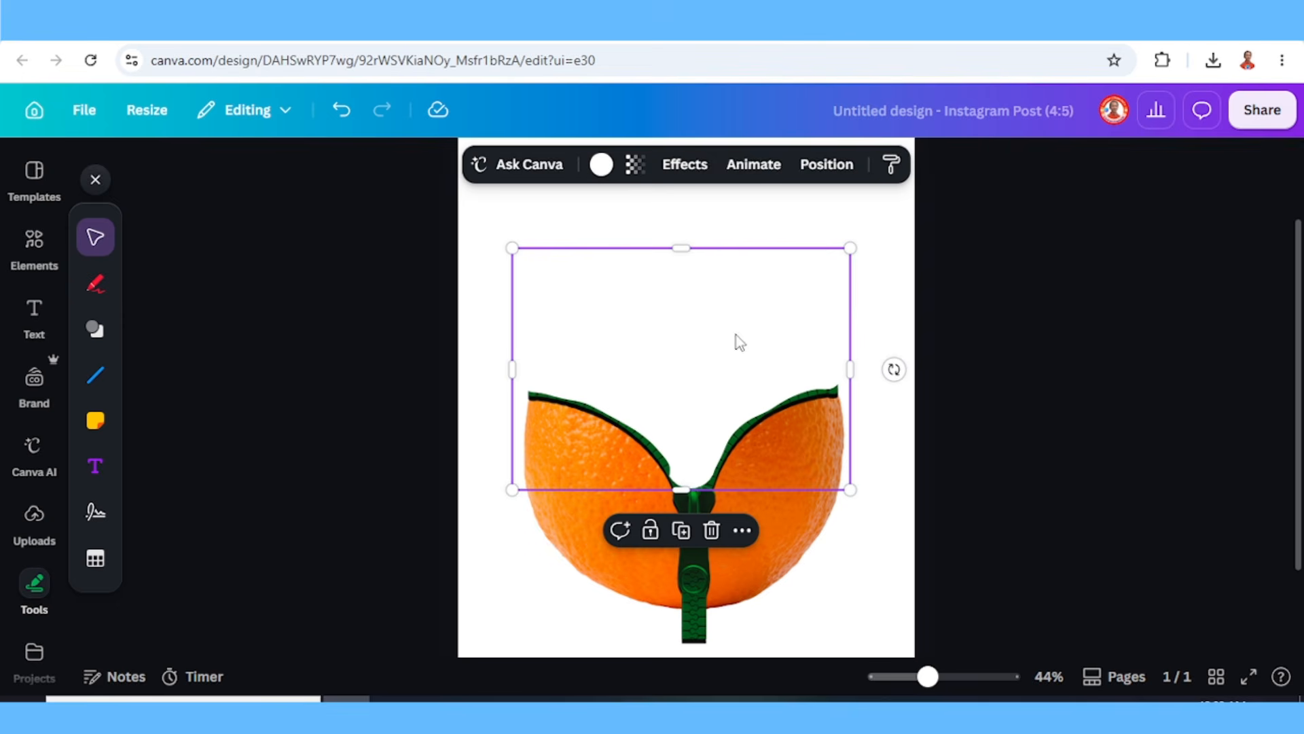
{"action": "left_click", "coordinate": [827, 165]}
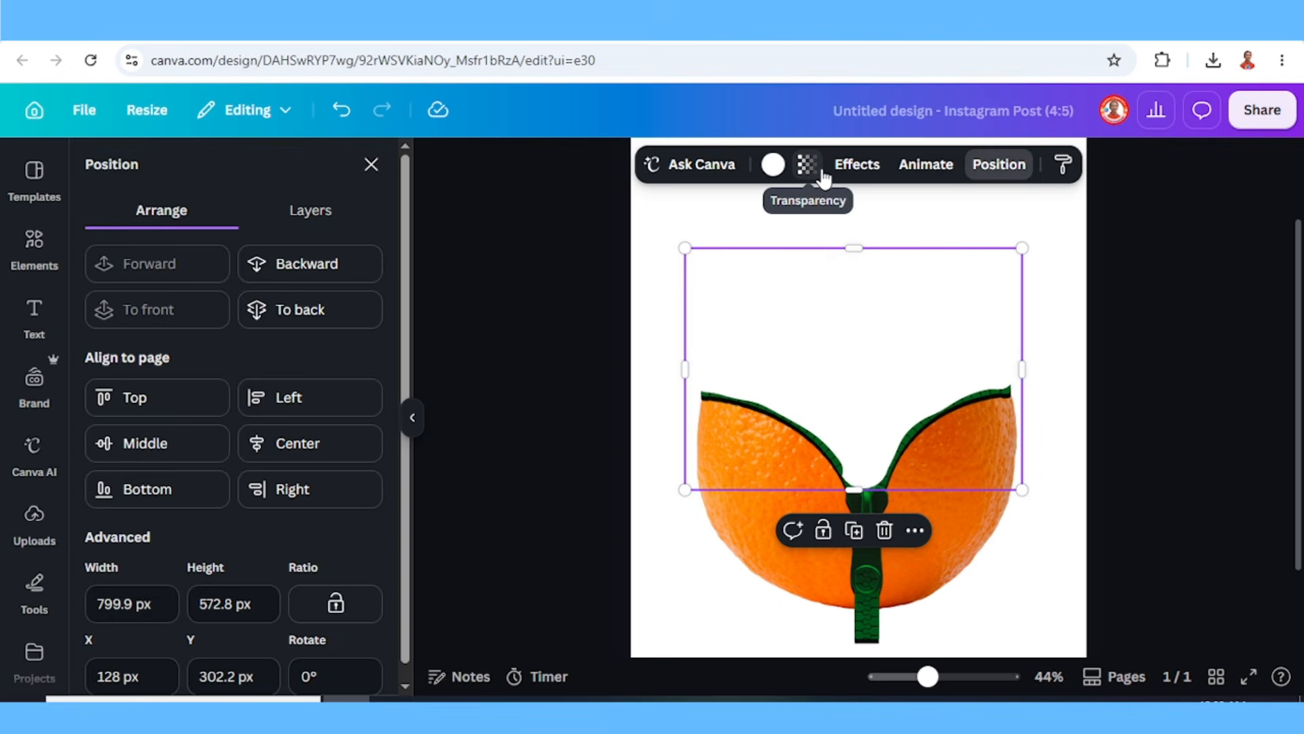
{"action": "left_click", "coordinate": [294, 216]}
{"action": "left_click_drag", "start_coordinate": [294, 344], "coordinate": [296, 474]}
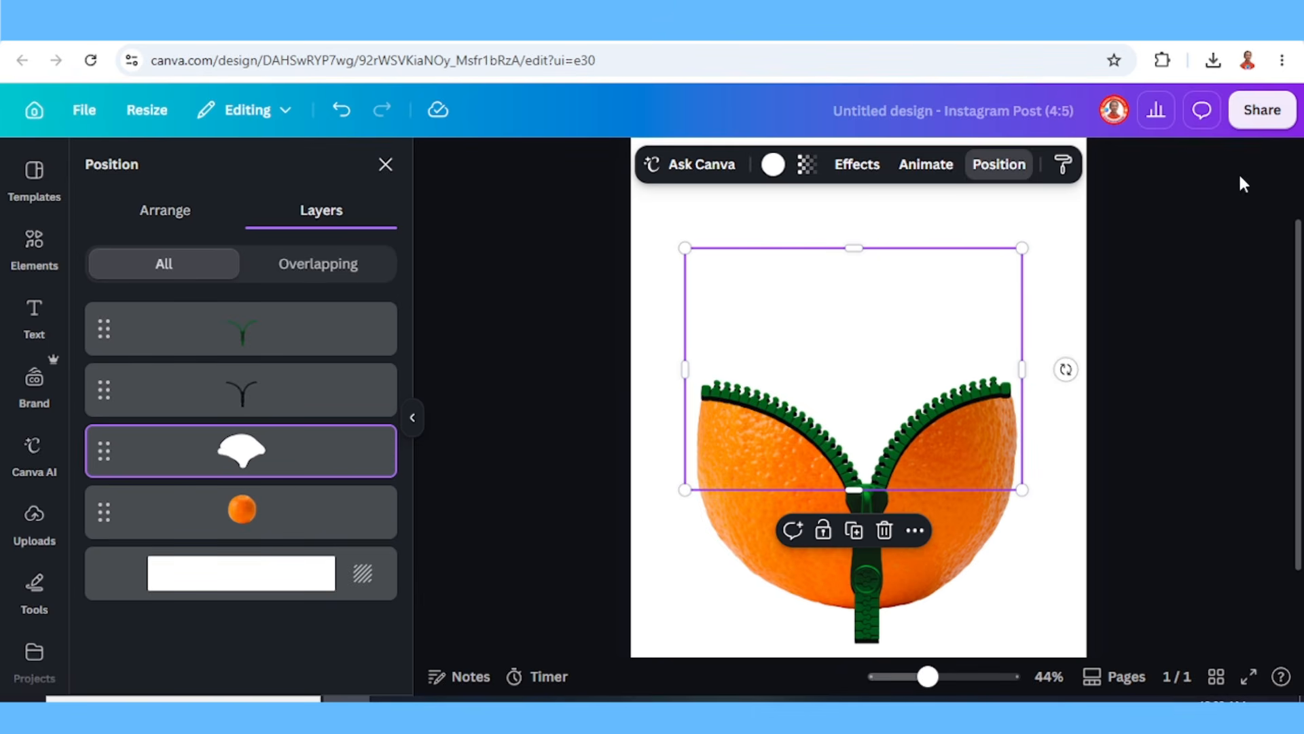
Download the design as a high-quality PNG at 1,080 × 1,350 px
{"action": "left_click", "coordinate": [1259, 115]}
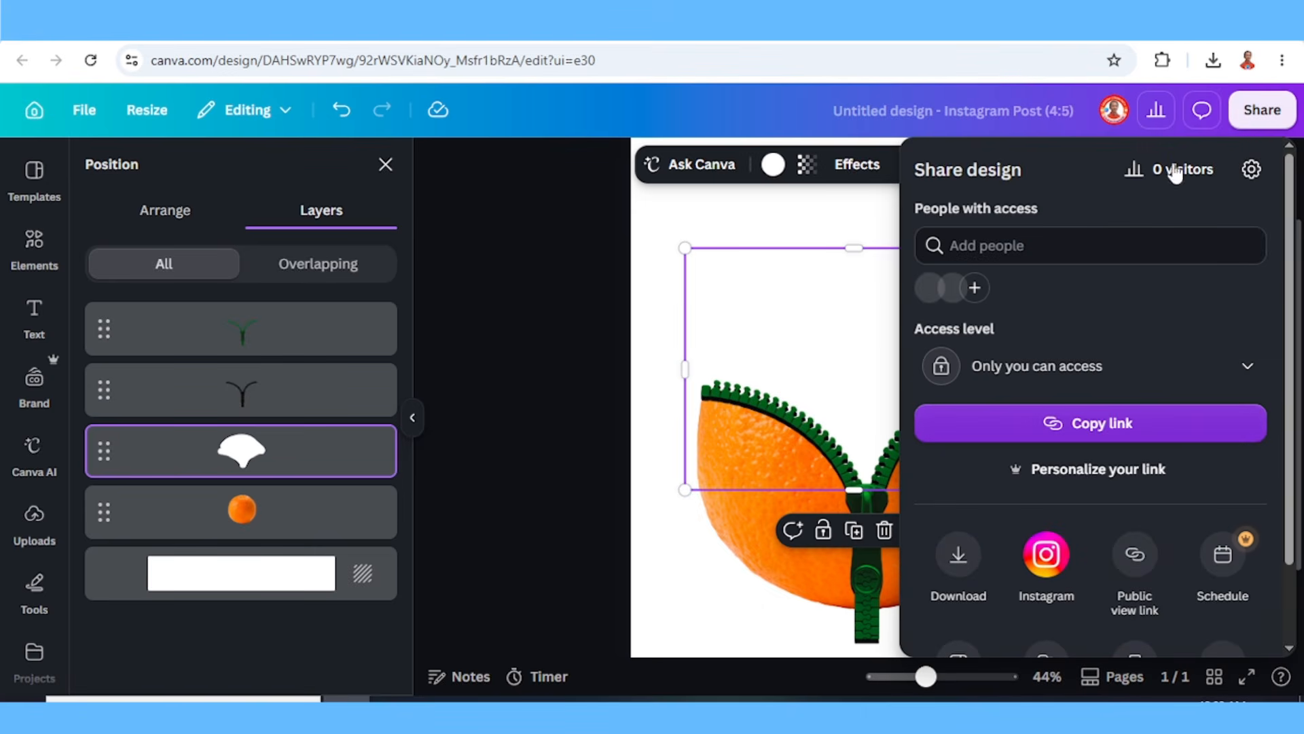
{"action": "left_click", "coordinate": [958, 560]}
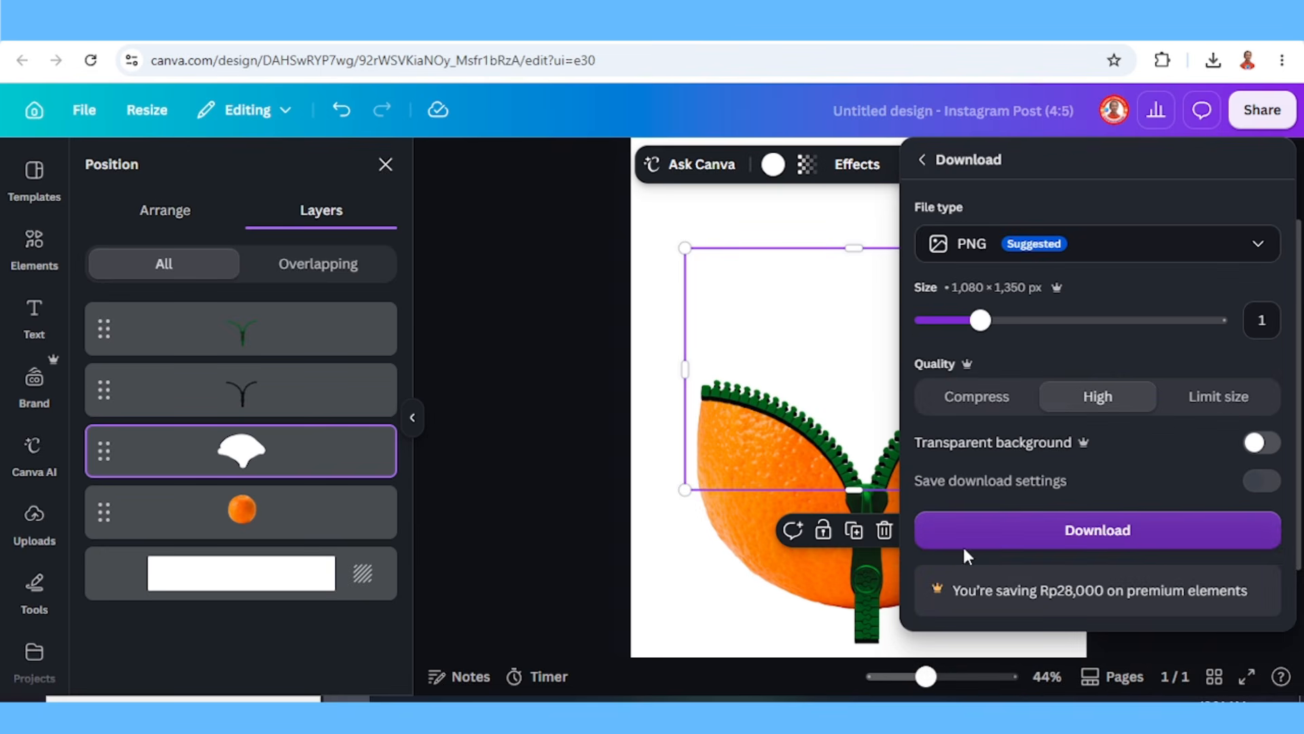
{"action": "left_click", "coordinate": [1047, 537]}
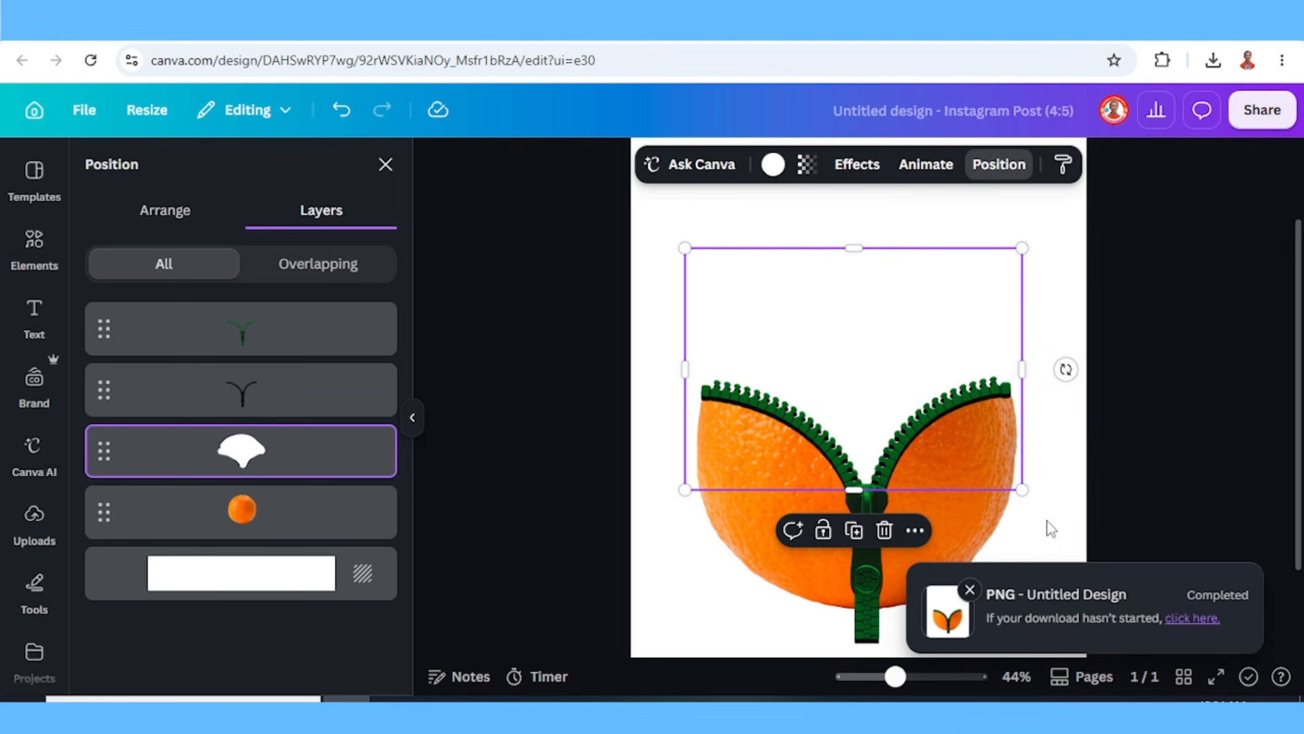
Add a second page and place the downloaded PNG of the zipped orange on it
{"action": "scroll", "coordinate": [1064, 516], "scroll_direction": "down", "scroll_amount": 2}
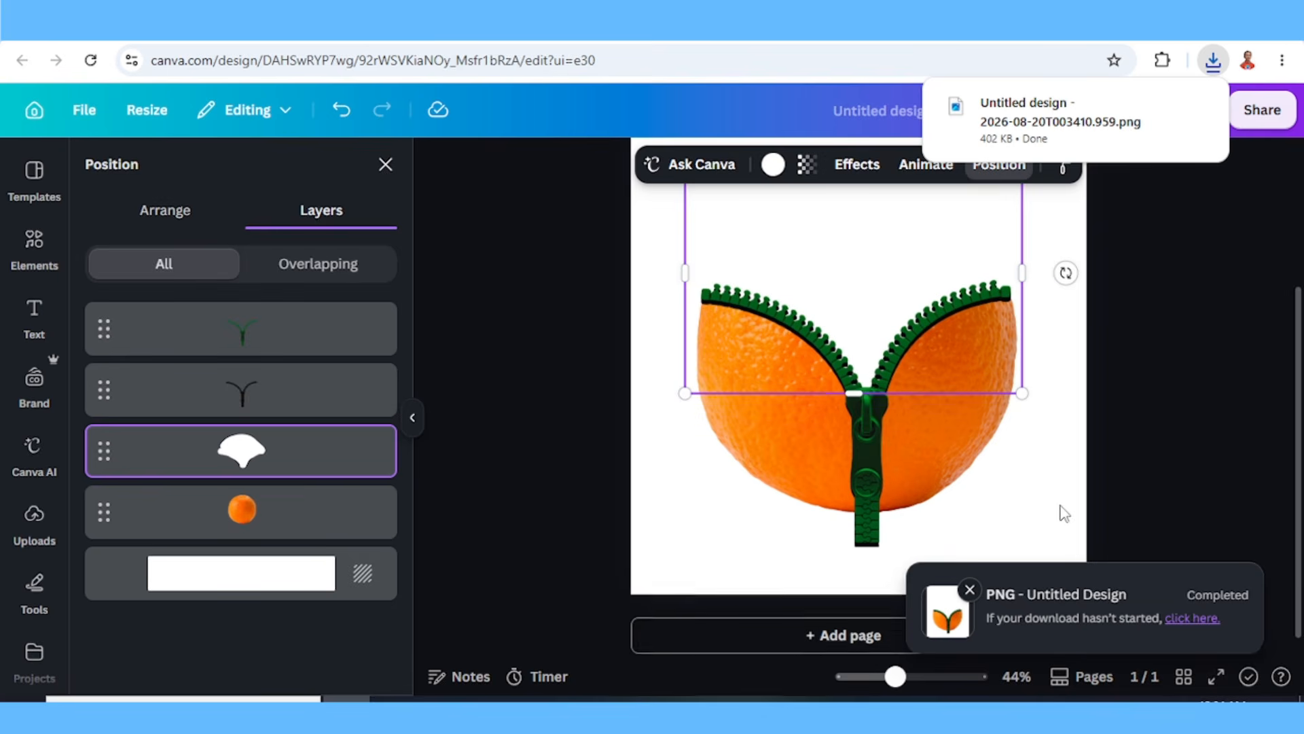
{"action": "left_click", "coordinate": [795, 628]}
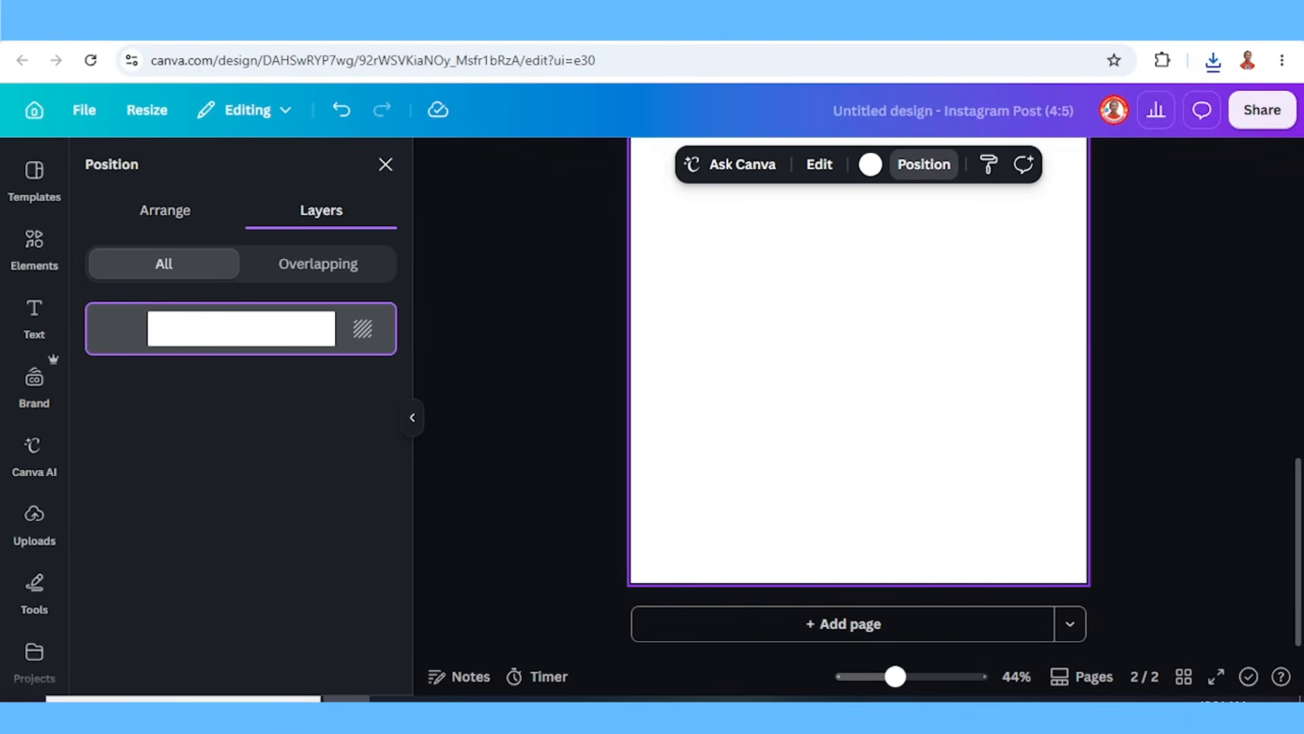
{"action": "left_click", "coordinate": [1213, 62]}
{"action": "left_click_drag", "start_coordinate": [1026, 153], "coordinate": [825, 404]}
{"action": "left_click", "coordinate": [822, 396]}
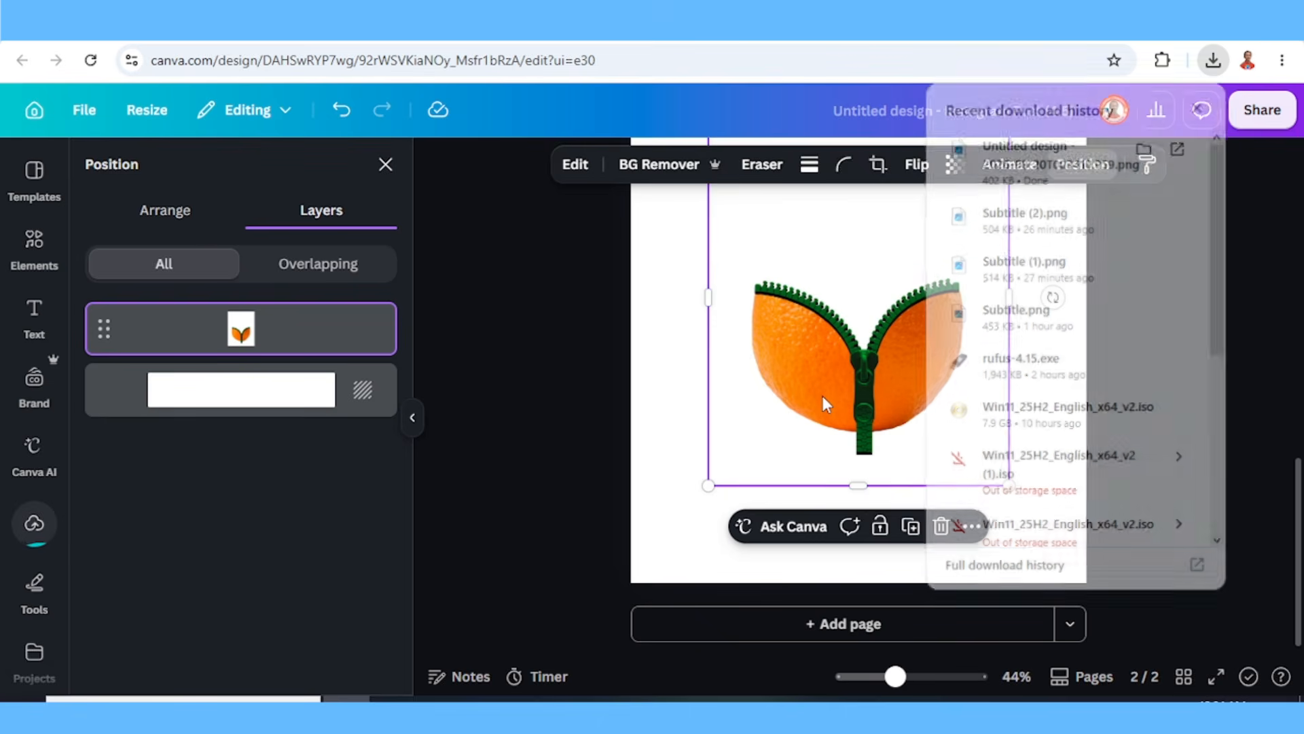
{"action": "left_click", "coordinate": [822, 395]}
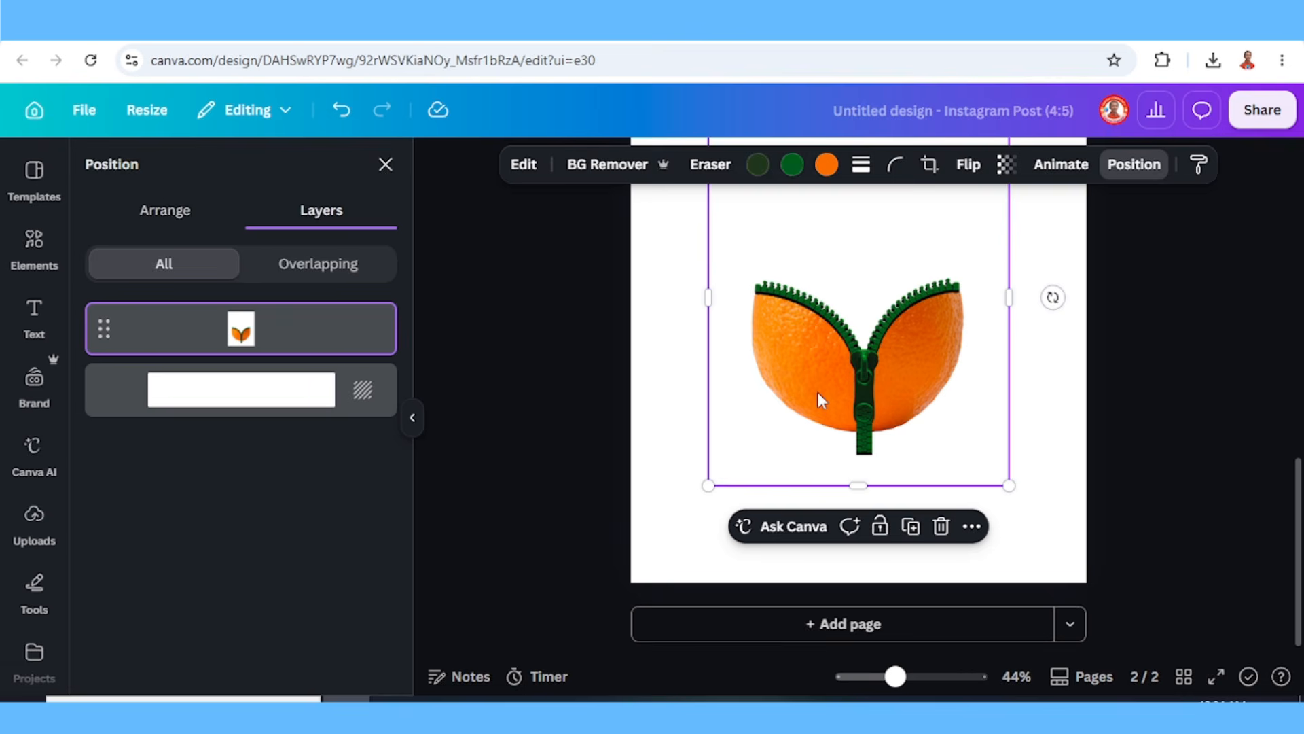
Remove the placed PNG's background and enlarge the image to fill the second page
{"action": "left_click", "coordinate": [593, 163]}
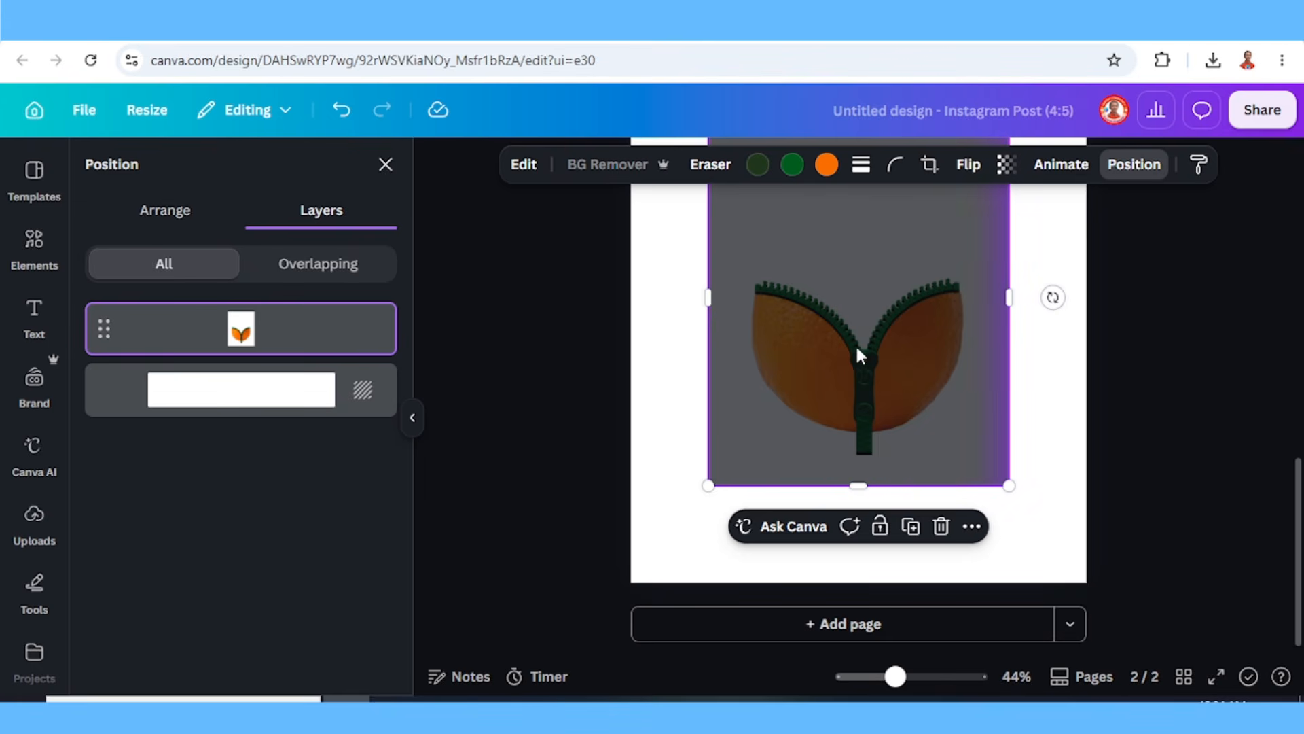
{"action": "left_click_drag", "start_coordinate": [880, 353], "coordinate": [809, 449]}
{"action": "scroll", "coordinate": [903, 407], "scroll_direction": "up", "scroll_amount": 3}
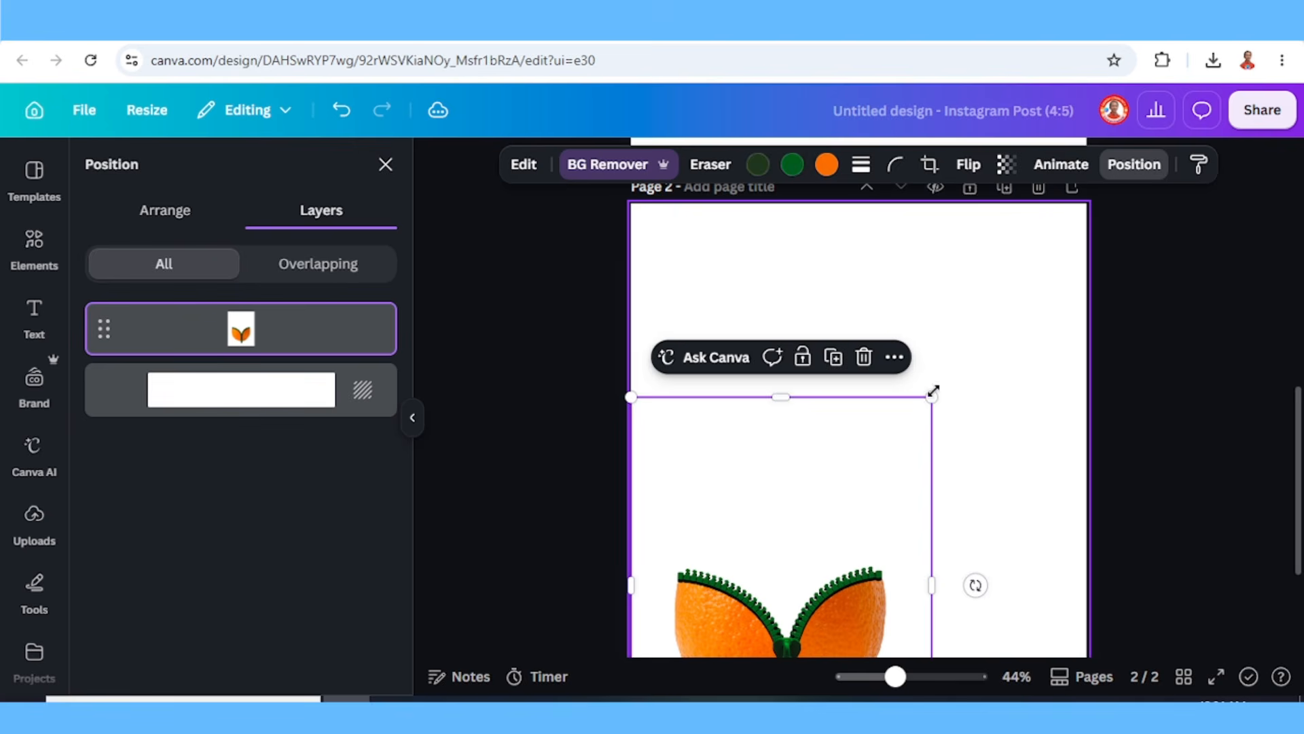
{"action": "left_click_drag", "start_coordinate": [932, 392], "coordinate": [1115, 228]}
Crop the empty margins around the cut-out orange on all four sides
{"action": "left_click_drag", "start_coordinate": [862, 204], "coordinate": [865, 451]}
{"action": "scroll", "coordinate": [675, 434], "scroll_direction": "down", "scroll_amount": 3}
{"action": "left_click_drag", "start_coordinate": [632, 421], "coordinate": [684, 422]}
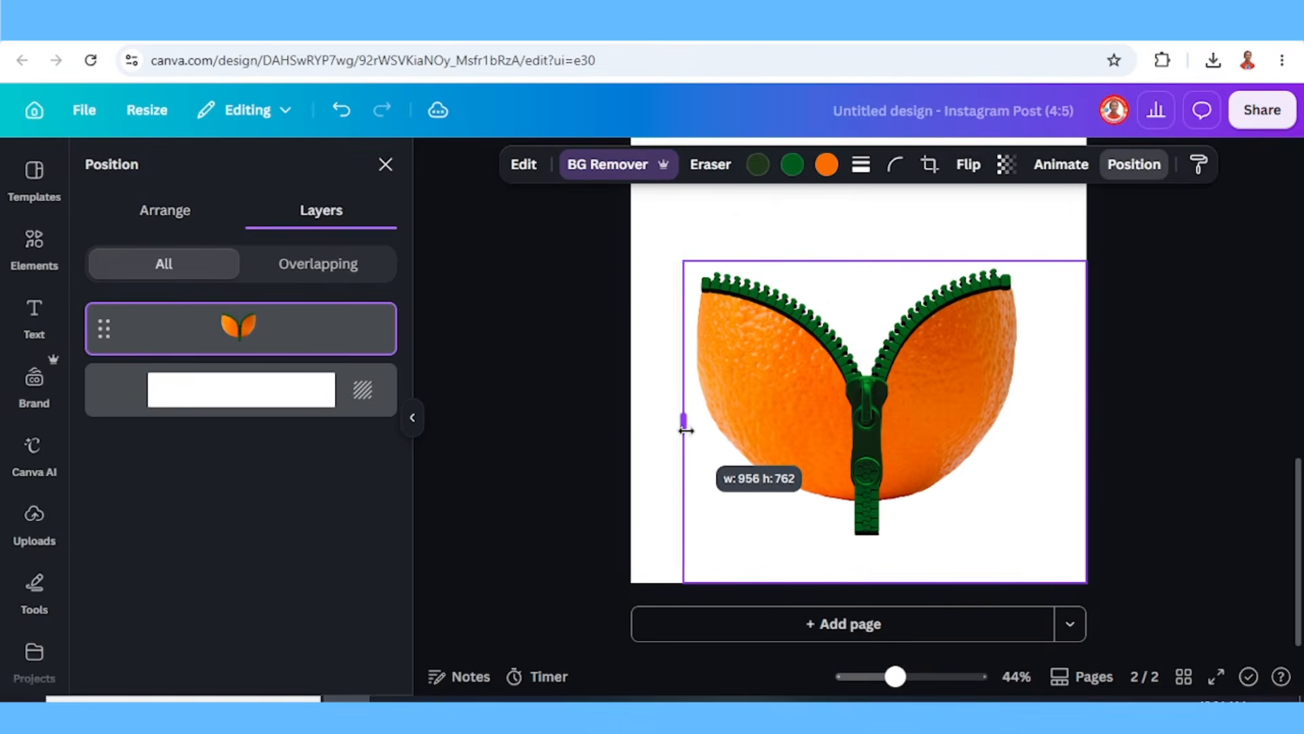
{"action": "left_click_drag", "start_coordinate": [1086, 422], "coordinate": [1027, 422]}
{"action": "left_click_drag", "start_coordinate": [881, 587], "coordinate": [906, 547]}
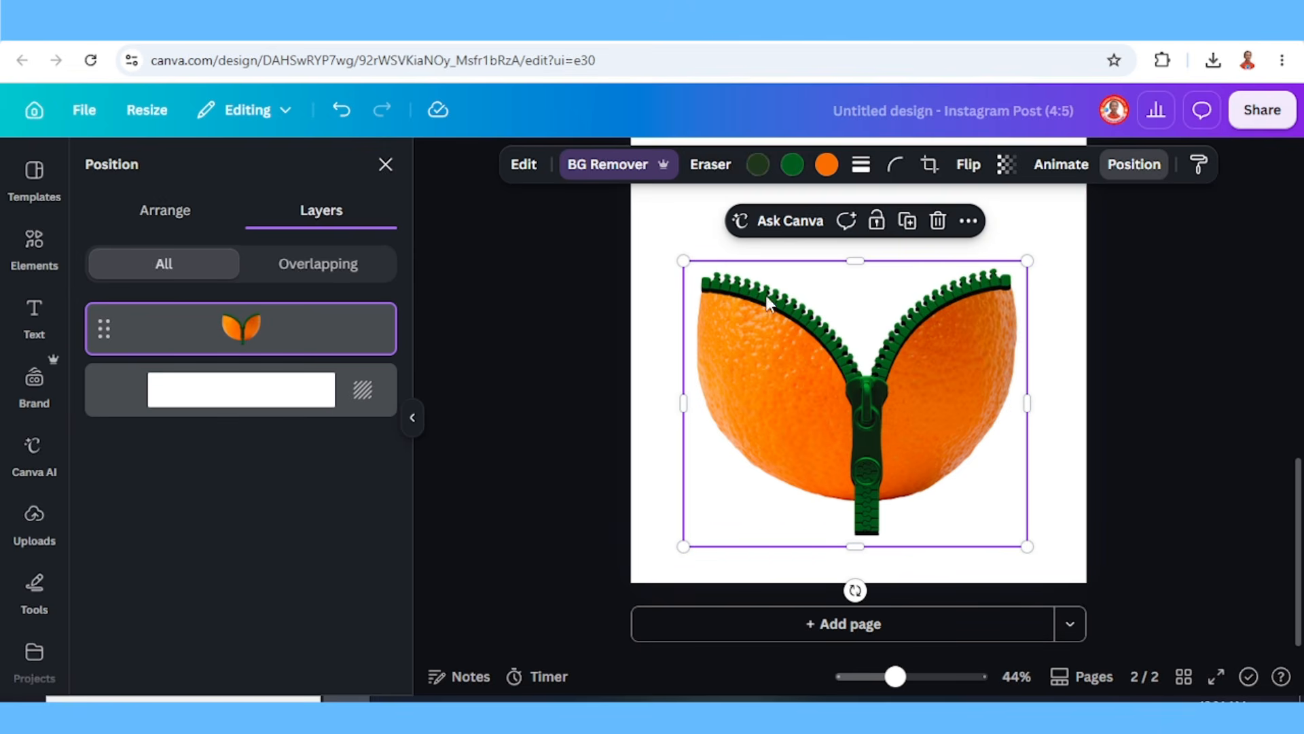
Erase the zipper tail hanging below the orange with the Pixel Eraser at size 20
{"action": "left_click", "coordinate": [601, 172]}
{"action": "left_click_drag", "start_coordinate": [895, 677], "coordinate": [927, 677]}
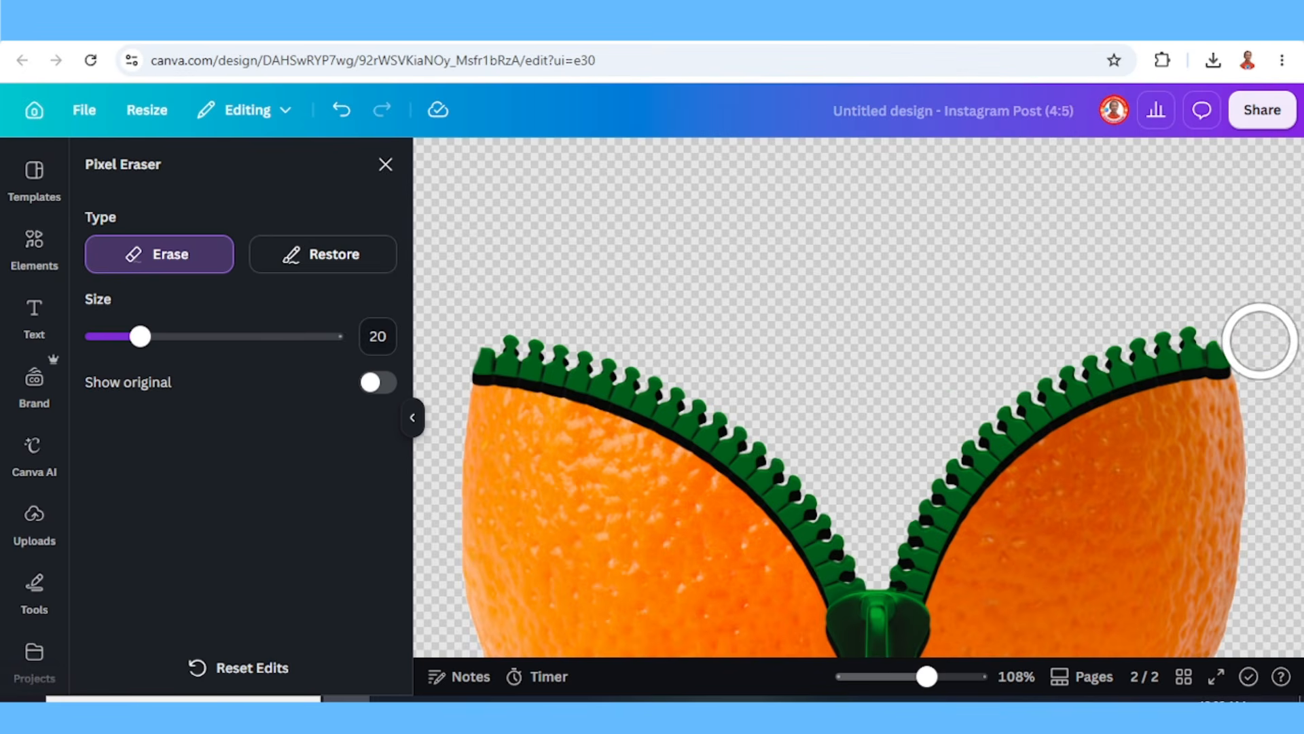
{"action": "scroll", "coordinate": [1096, 314], "scroll_direction": "down", "scroll_amount": 5}
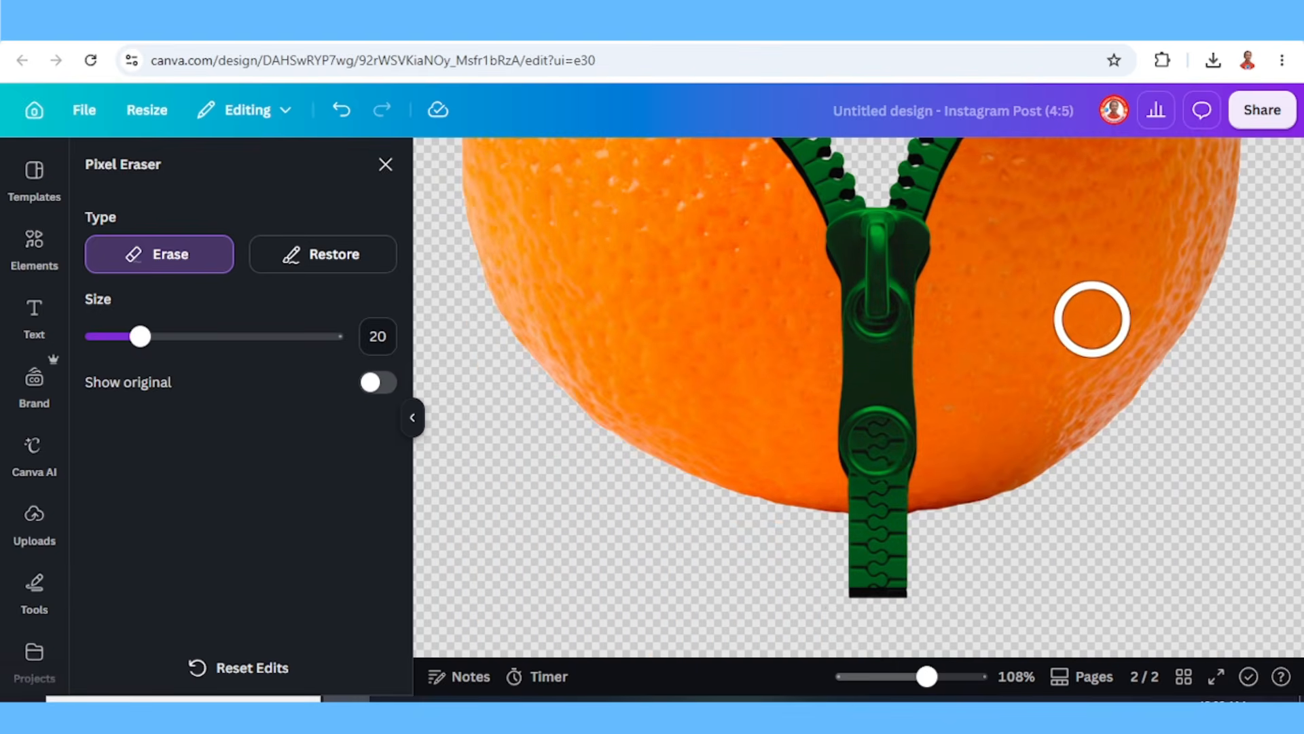
{"action": "mouse_move", "coordinate": [853, 550]}
{"action": "left_mouse_down"}
{"action": "mouse_move", "coordinate": [914, 549]}
{"action": "mouse_move", "coordinate": [915, 580]}
{"action": "mouse_move", "coordinate": [848, 593]}
{"action": "left_mouse_up"}
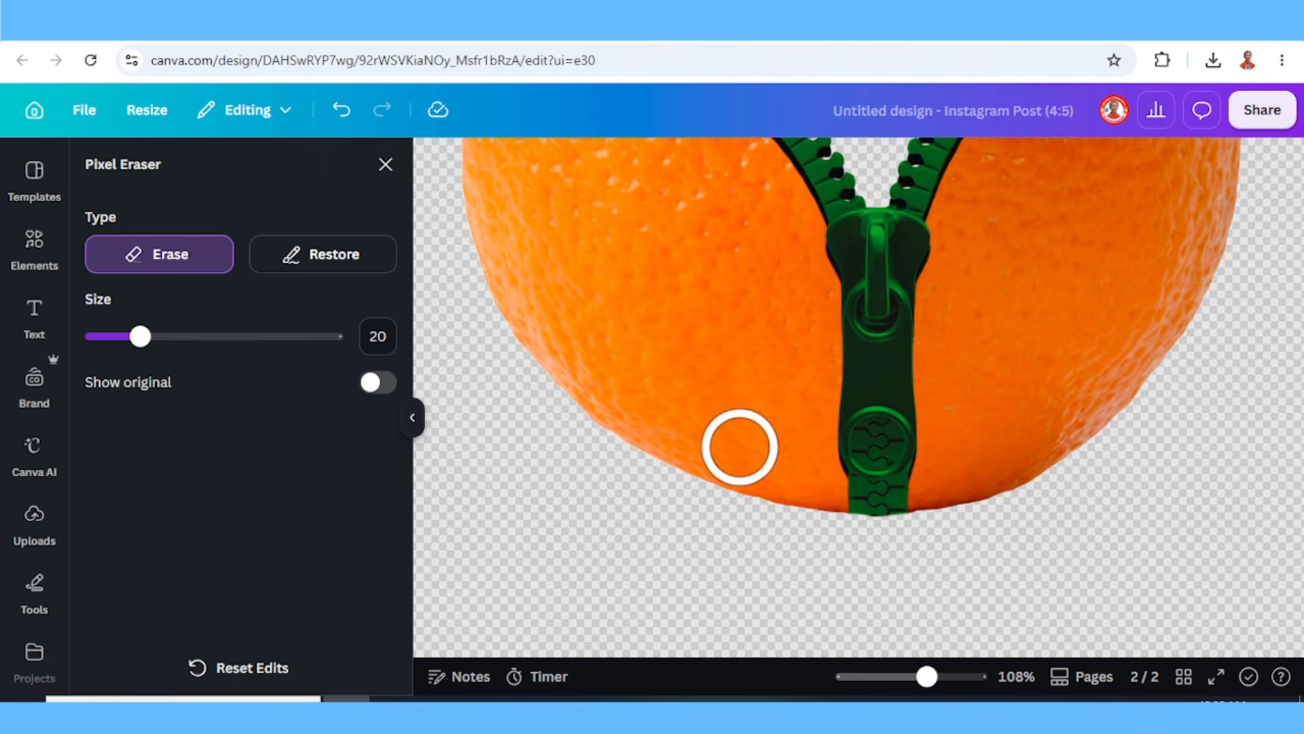
{"action": "left_click", "coordinate": [385, 166]}
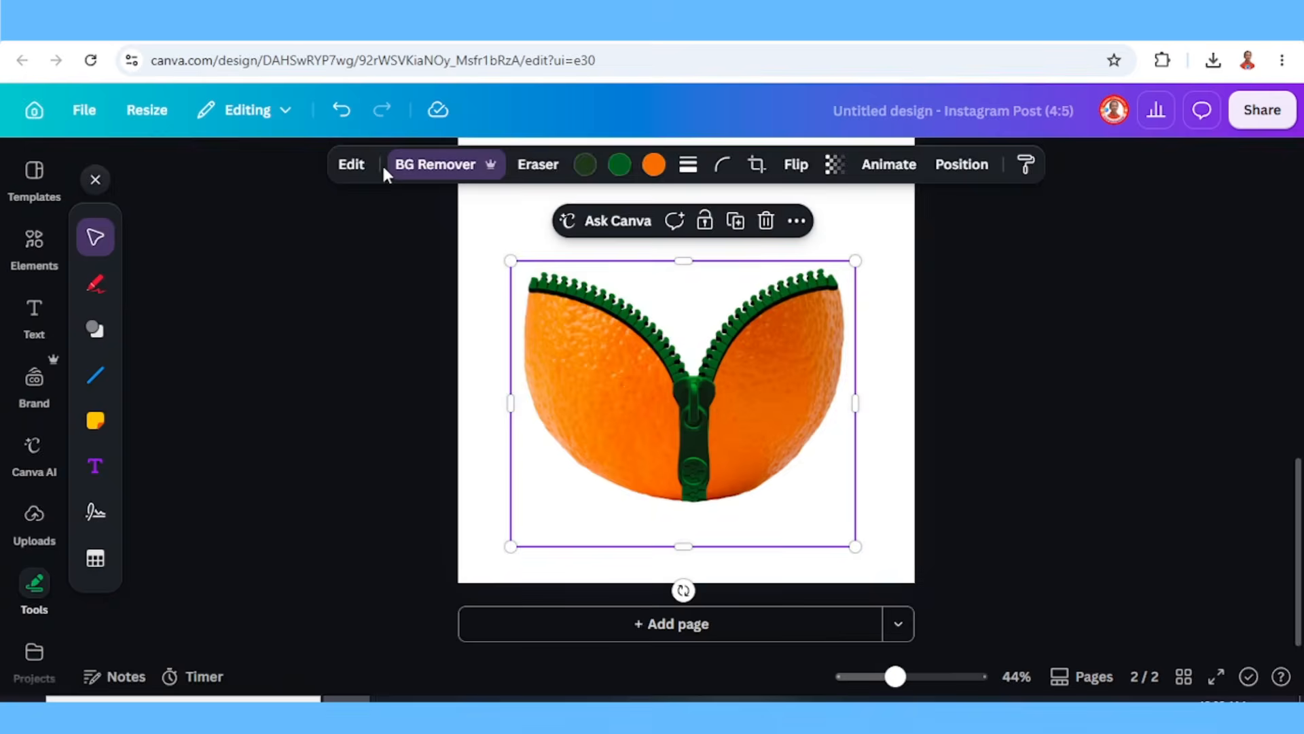
Copy the whole orange image from the bottom of the layer stack on page 1
{"action": "scroll", "coordinate": [759, 416], "scroll_direction": "up", "scroll_amount": 3}
{"action": "scroll", "coordinate": [758, 415], "scroll_direction": "up", "scroll_amount": 5}
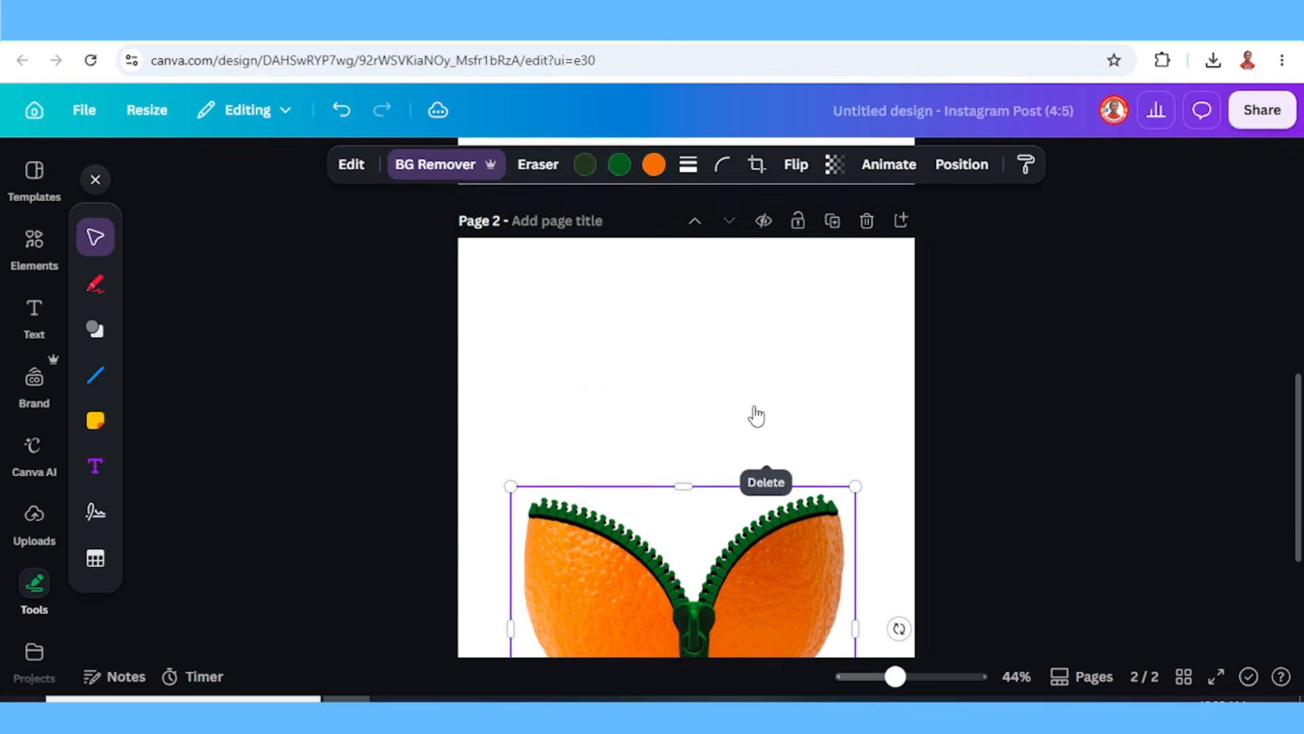
{"action": "left_click", "coordinate": [819, 462]}
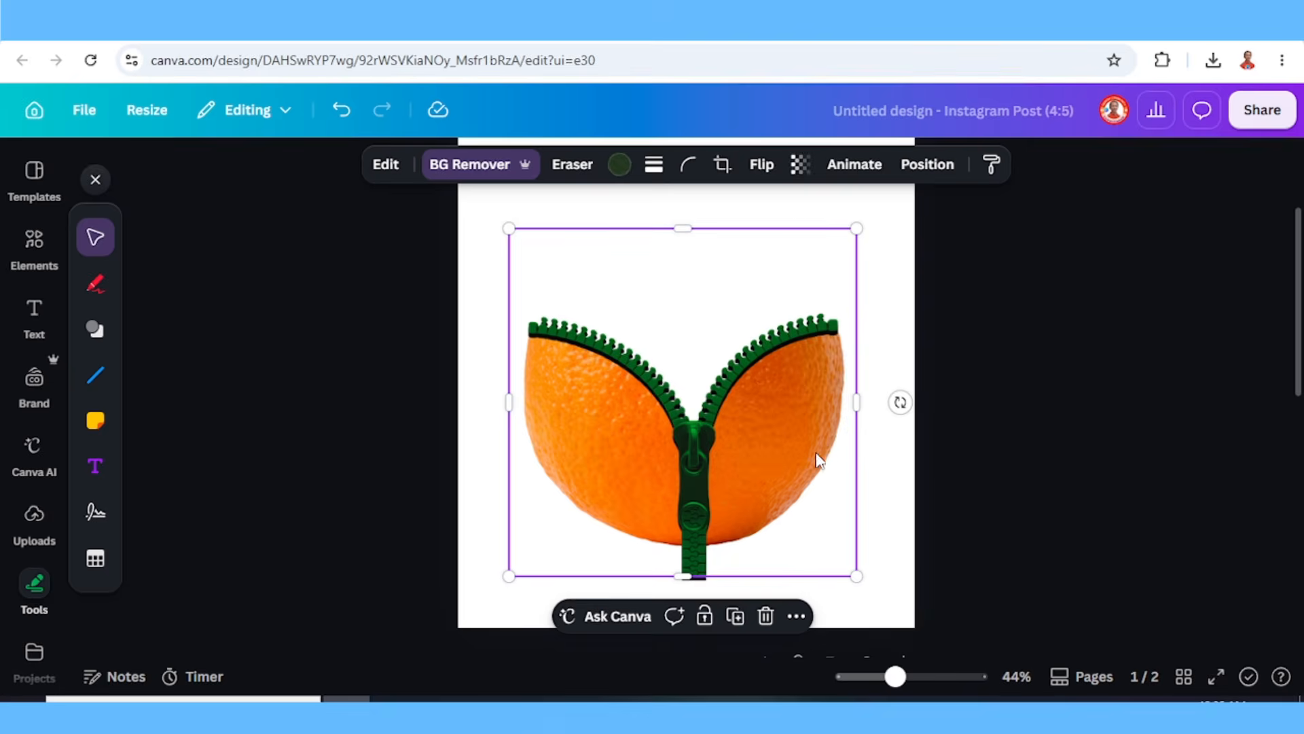
{"action": "left_click", "coordinate": [931, 166]}
{"action": "left_click", "coordinate": [269, 516]}
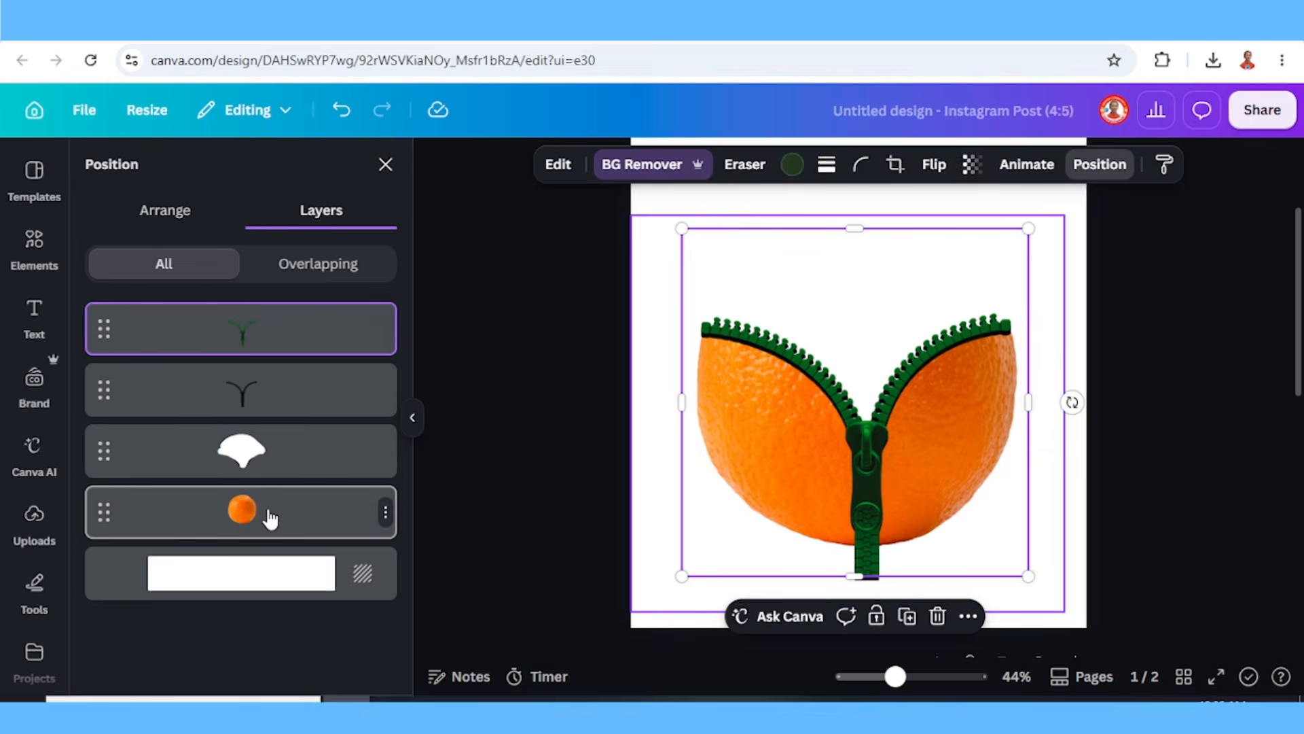
{"action": "right_click", "coordinate": [270, 516]}
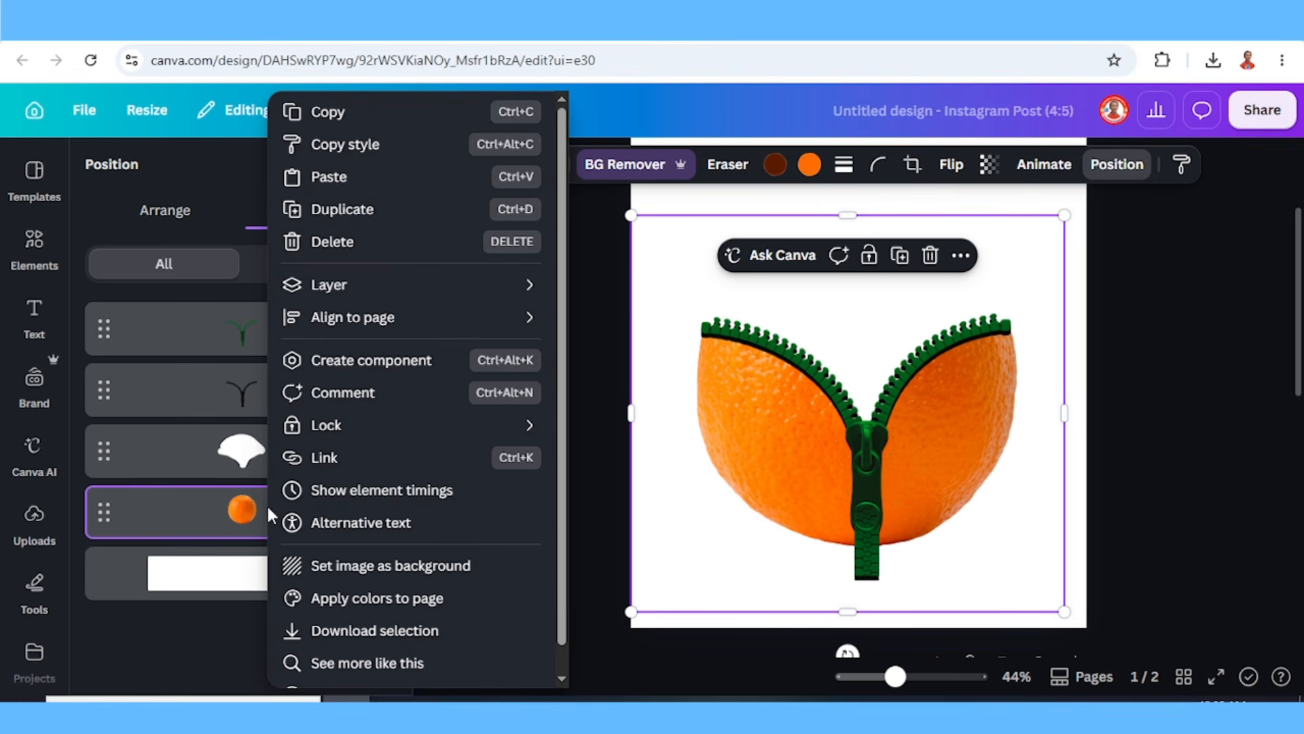
{"action": "left_click", "coordinate": [329, 111]}
Paste the whole orange onto page 2 and set its transparency to 25
{"action": "scroll", "coordinate": [784, 386], "scroll_direction": "down", "scroll_amount": 6}
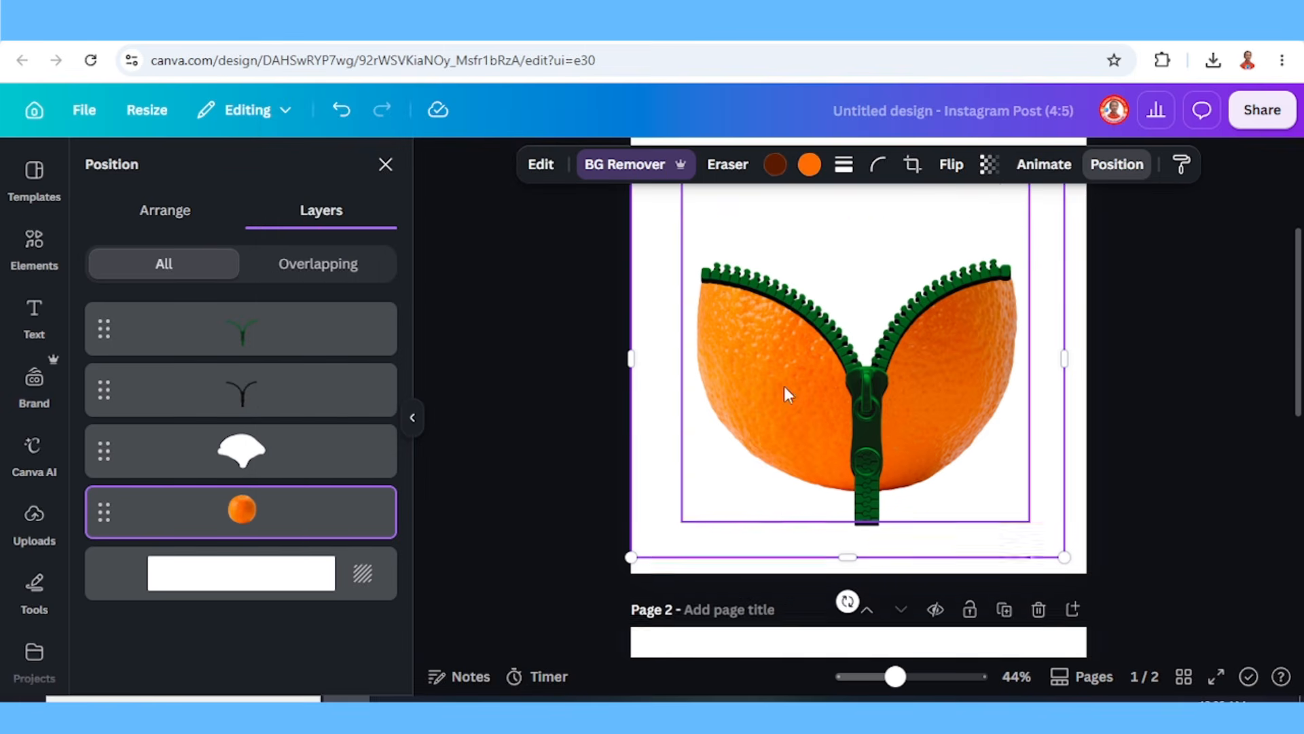
{"action": "scroll", "coordinate": [793, 395], "scroll_direction": "down", "scroll_amount": 1}
{"action": "left_click", "coordinate": [912, 398]}
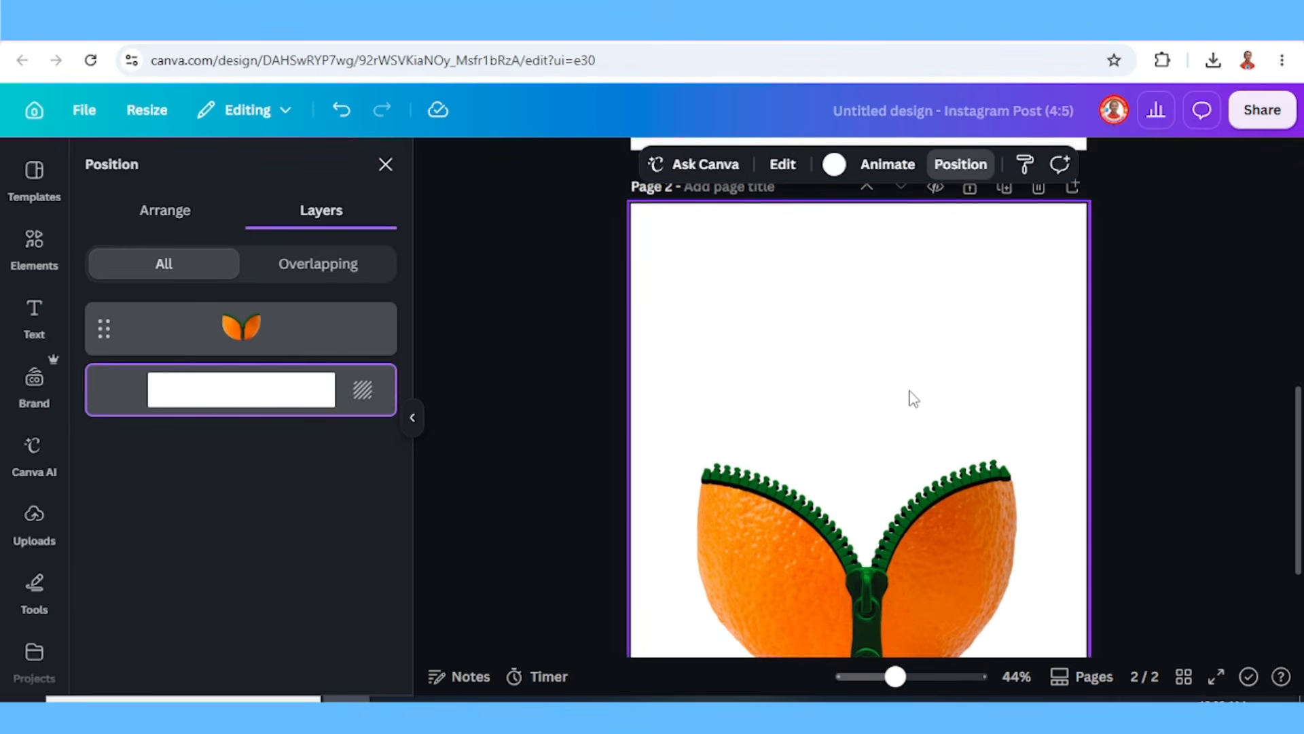
{"action": "right_click", "coordinate": [911, 397]}
{"action": "left_click", "coordinate": [993, 417]}
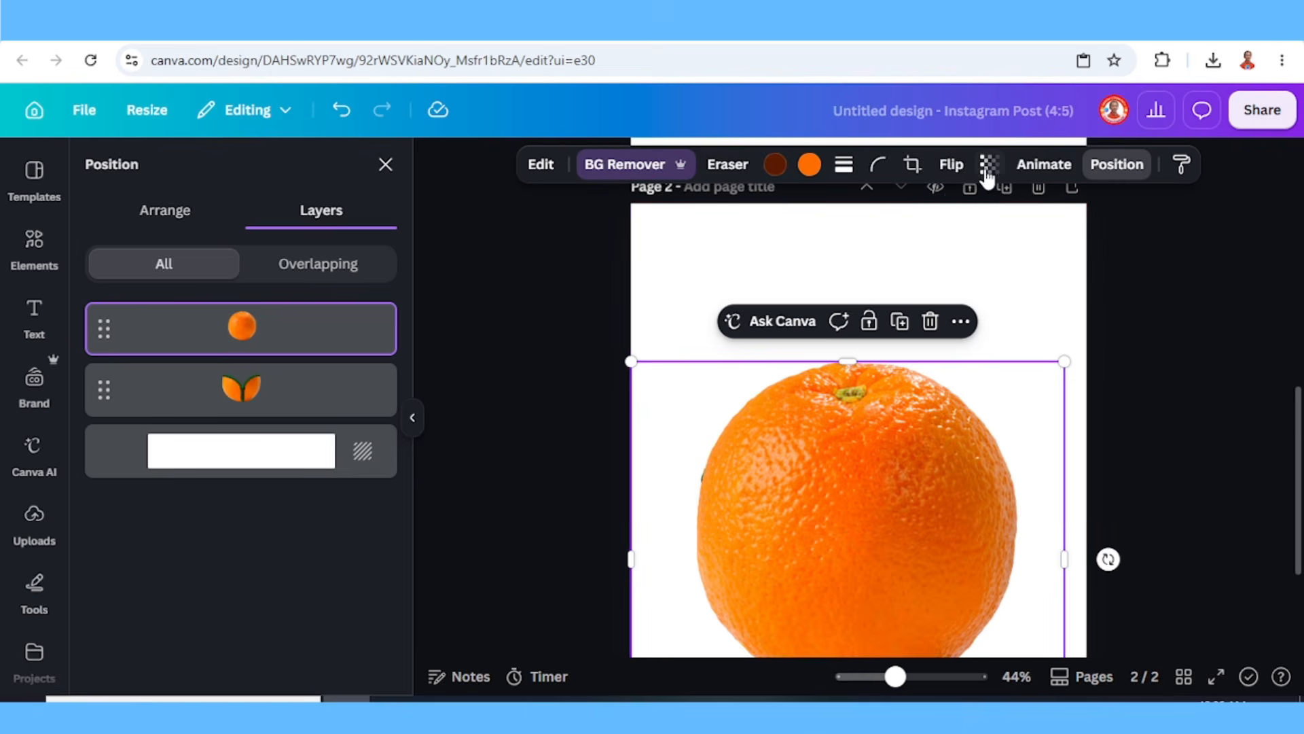
{"action": "left_click", "coordinate": [990, 166]}
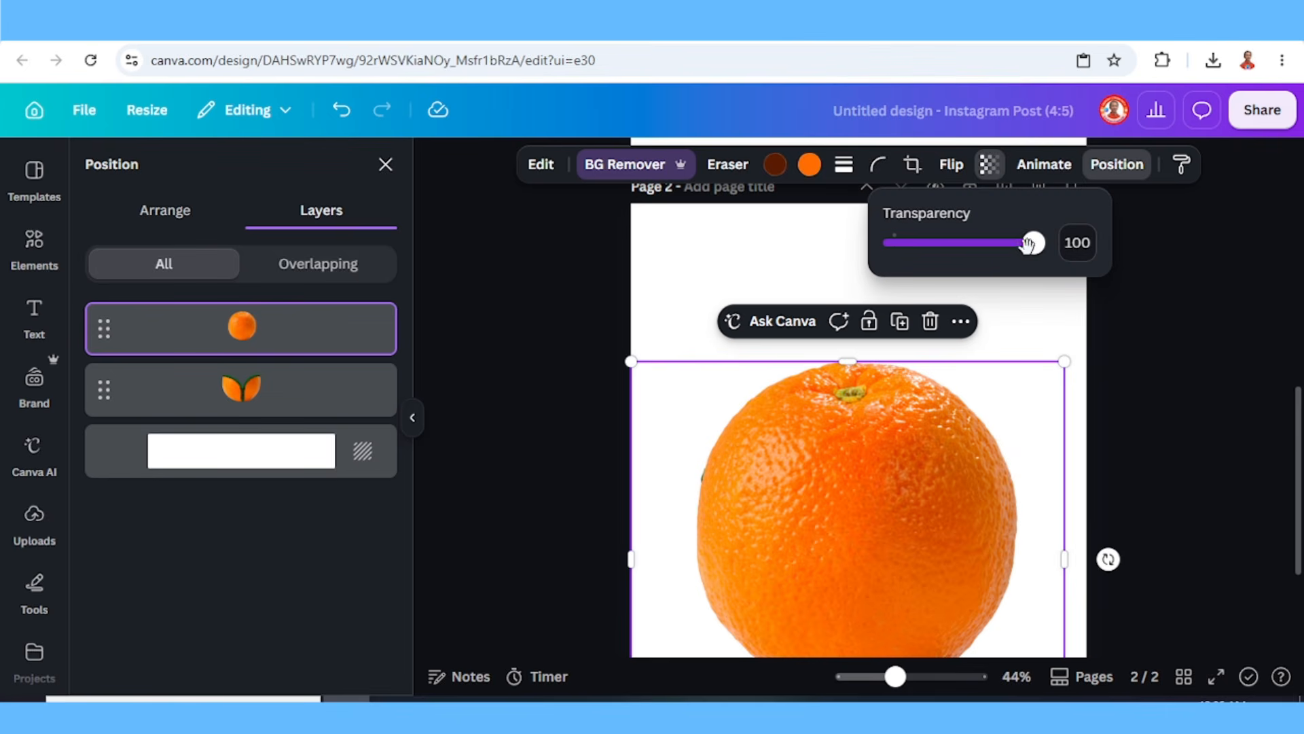
{"action": "left_click_drag", "start_coordinate": [1030, 243], "coordinate": [953, 243]}
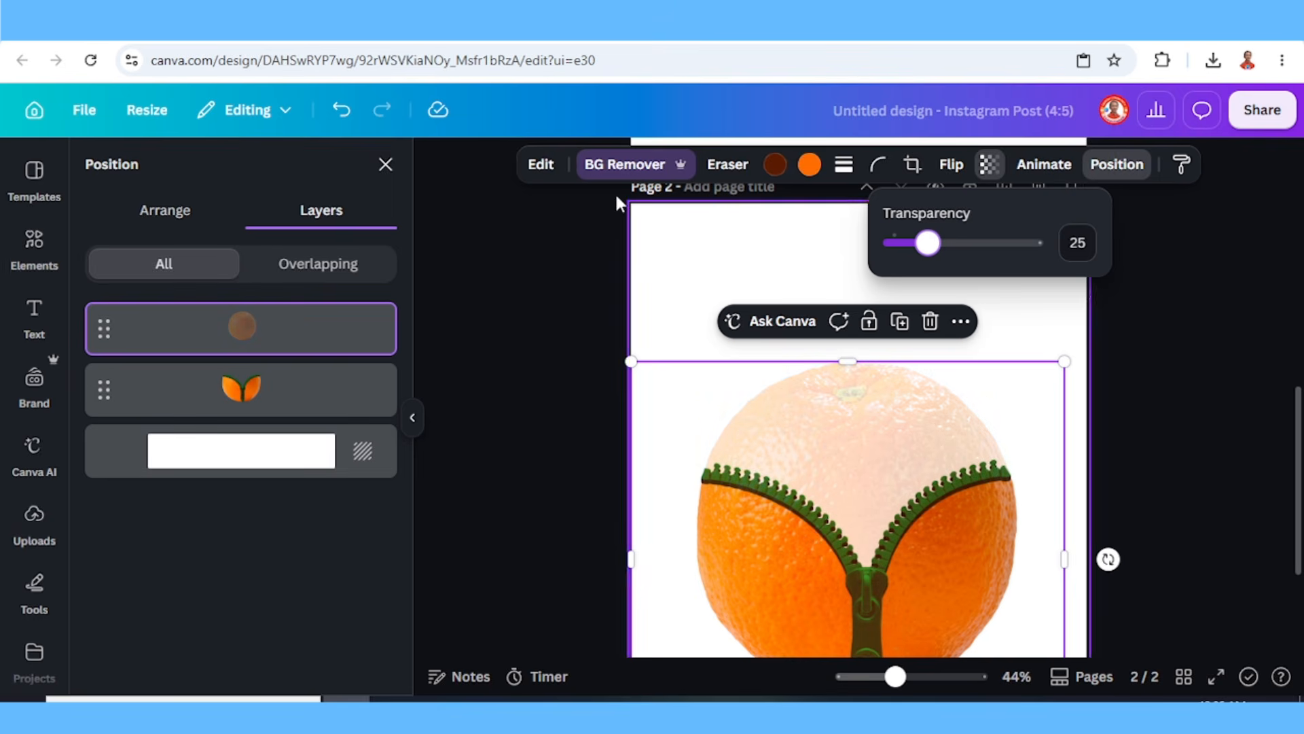
Adjust the pasted orange's brightness to 100 and contrast to -32
{"action": "left_click", "coordinate": [542, 174]}
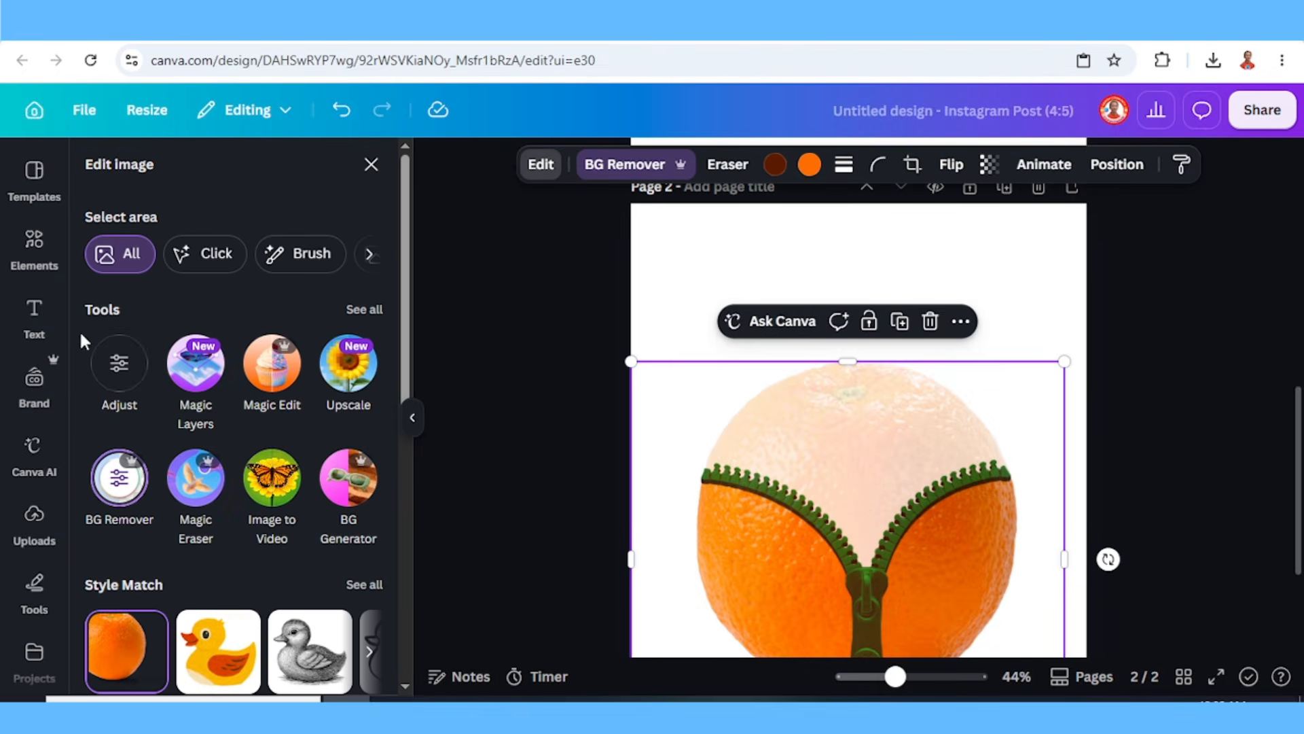
{"action": "left_click", "coordinate": [123, 369]}
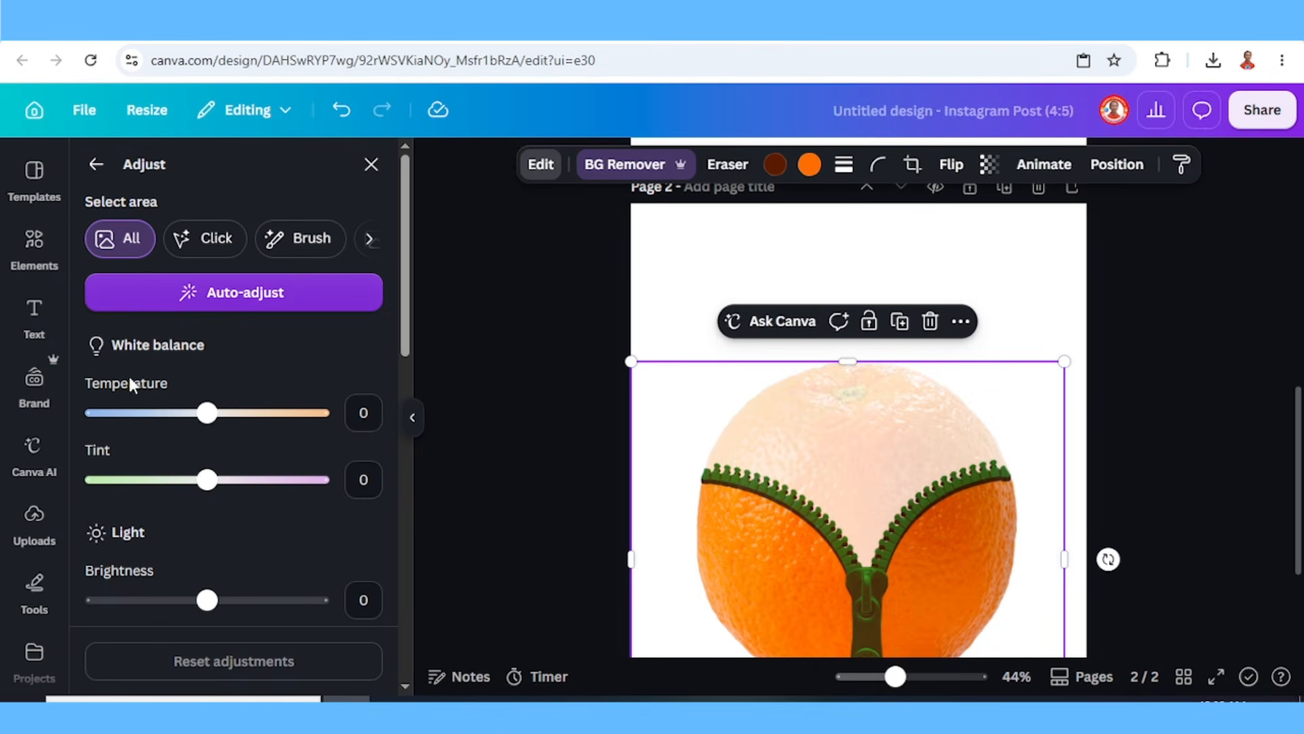
{"action": "left_click", "coordinate": [324, 602]}
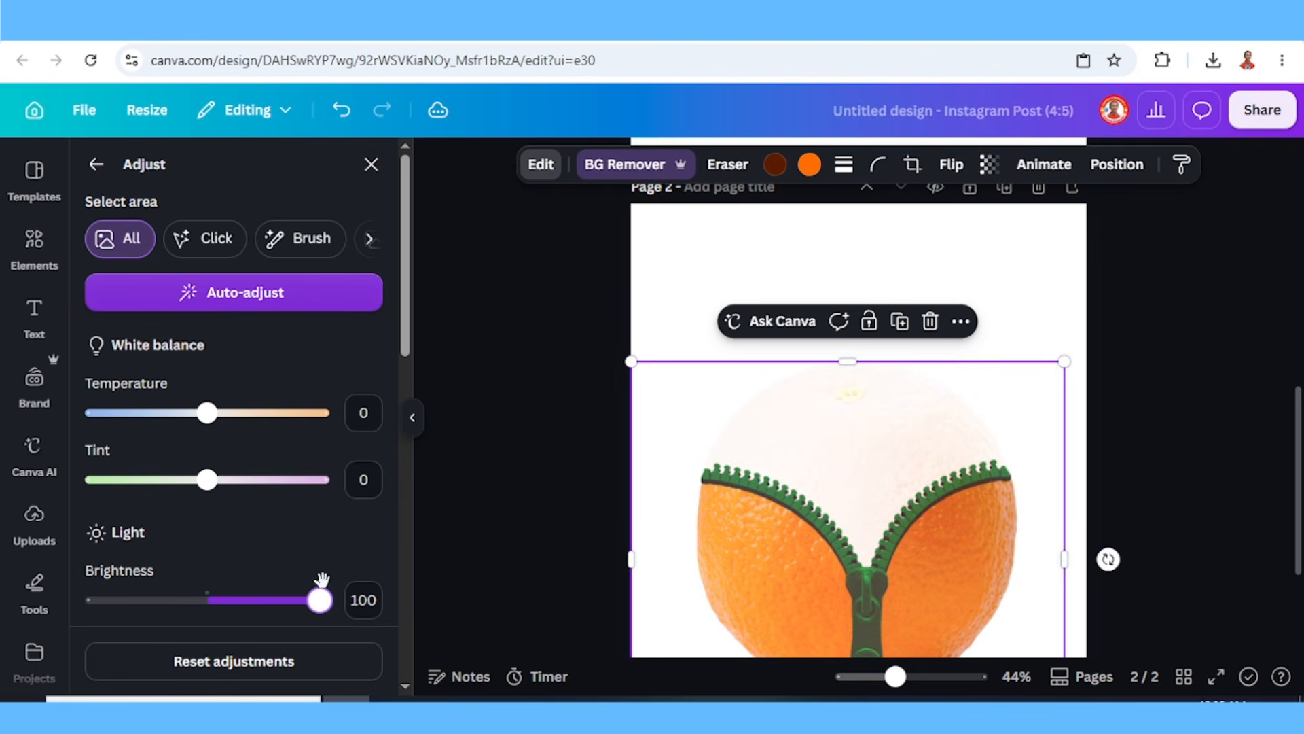
{"action": "scroll", "coordinate": [296, 501], "scroll_direction": "down", "scroll_amount": 2}
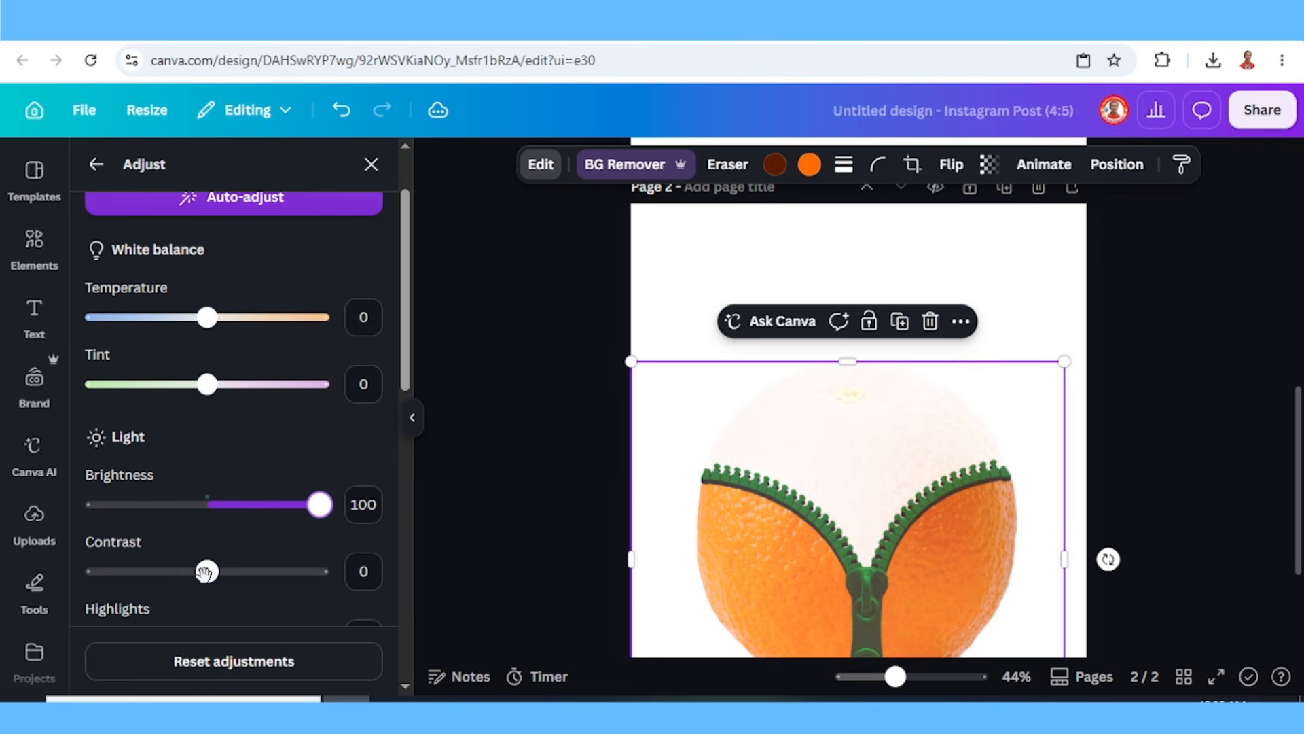
{"action": "left_click_drag", "start_coordinate": [203, 573], "coordinate": [170, 572]}
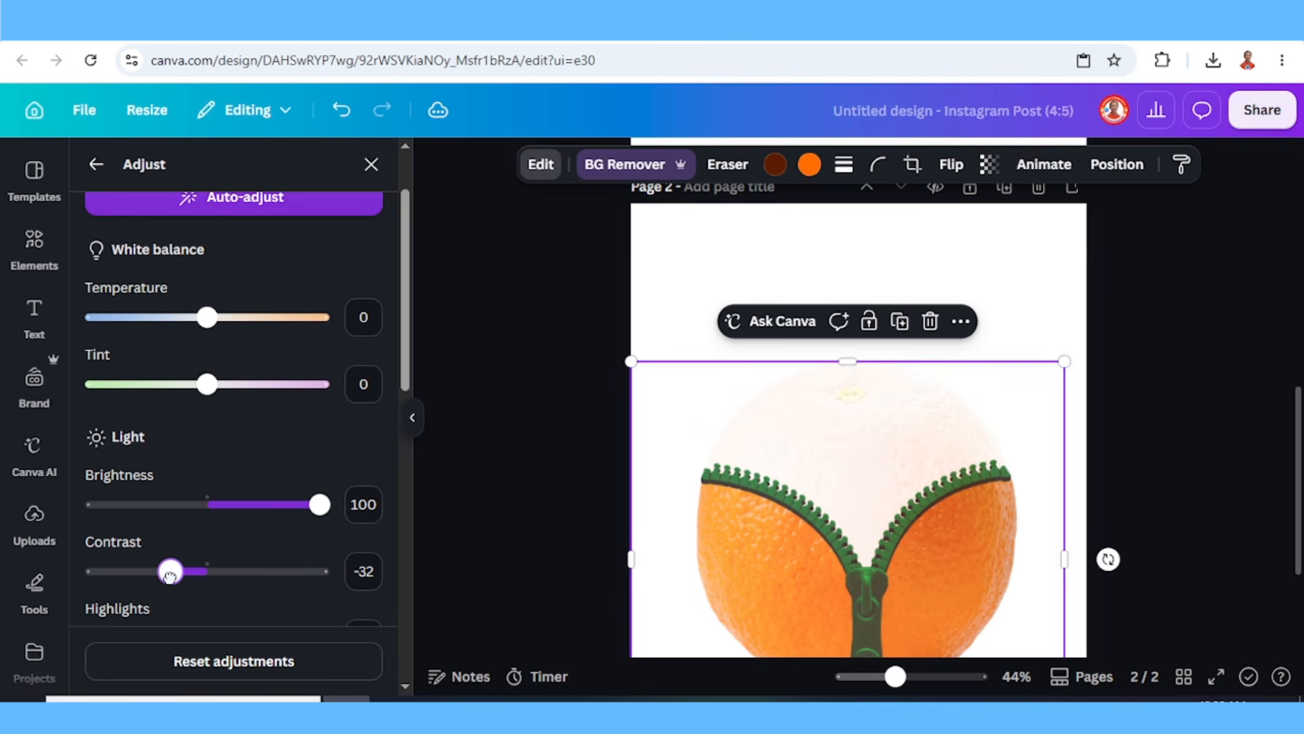
Add the Garden tree photo from the recently used elements to page 2
{"action": "left_click", "coordinate": [35, 253]}
{"action": "scroll", "coordinate": [239, 354], "scroll_direction": "down", "scroll_amount": 3}
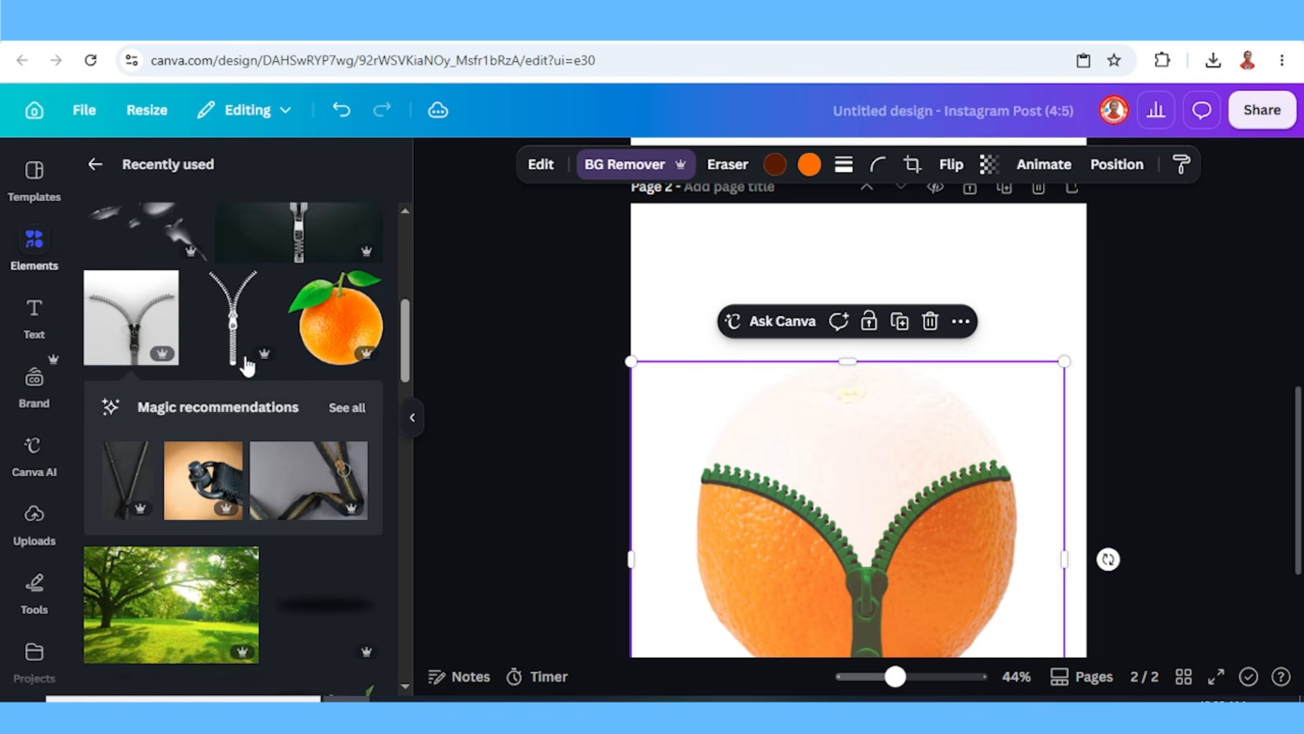
{"action": "left_click", "coordinate": [244, 464]}
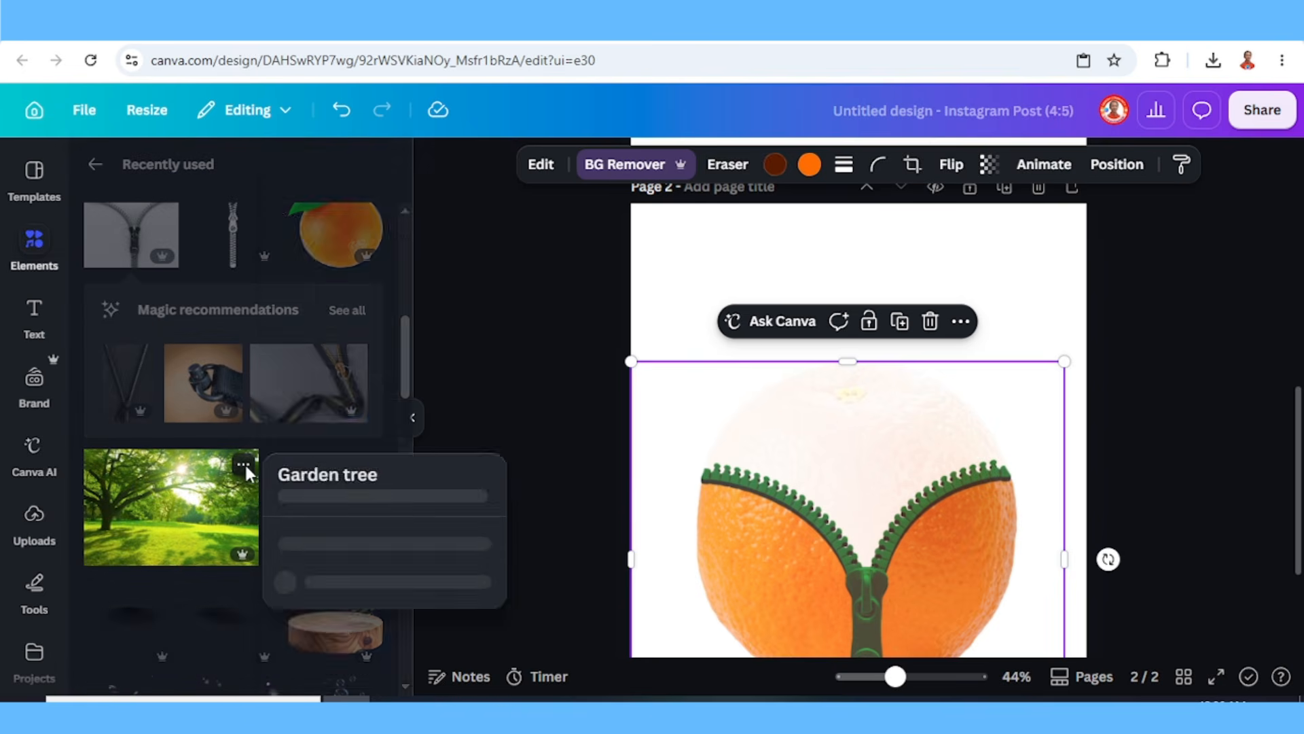
{"action": "left_click", "coordinate": [194, 504]}
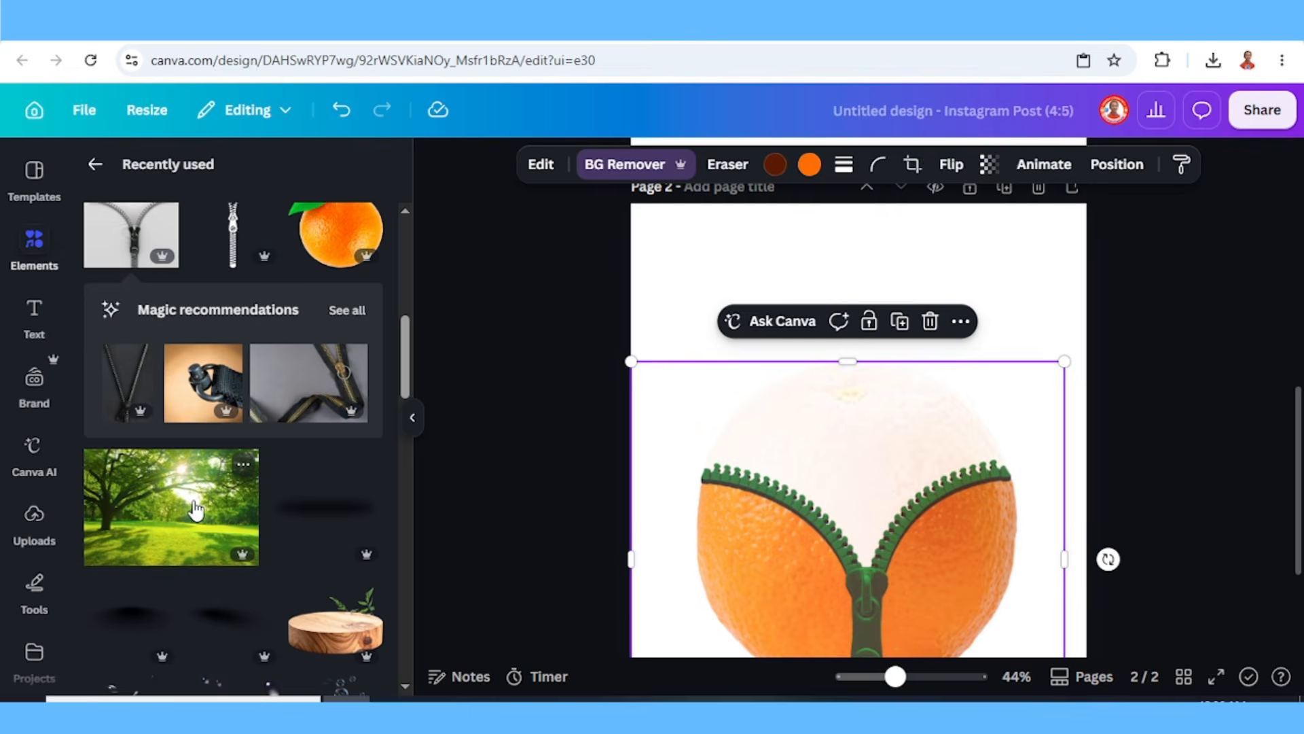
{"action": "left_click", "coordinate": [195, 509]}
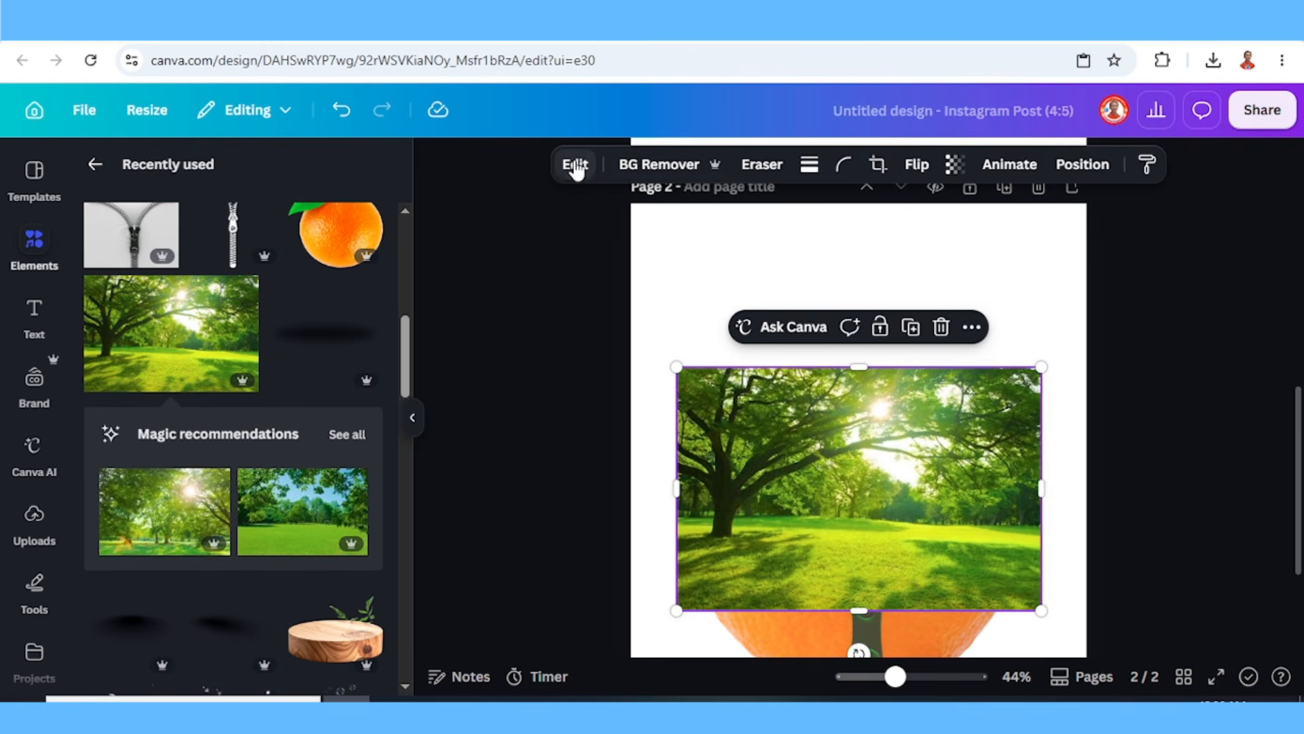
Blur the whole garden tree photo at an intensity of 76
{"action": "left_click", "coordinate": [575, 166]}
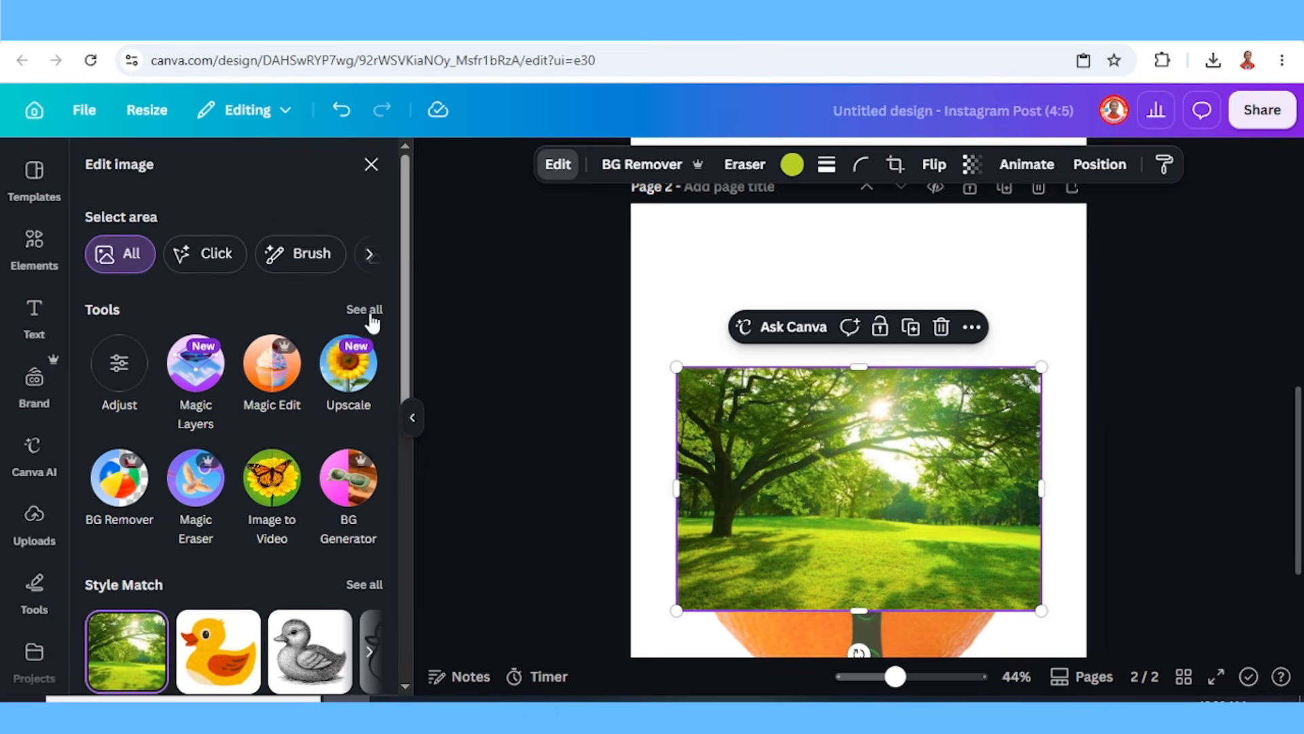
{"action": "left_click", "coordinate": [365, 309]}
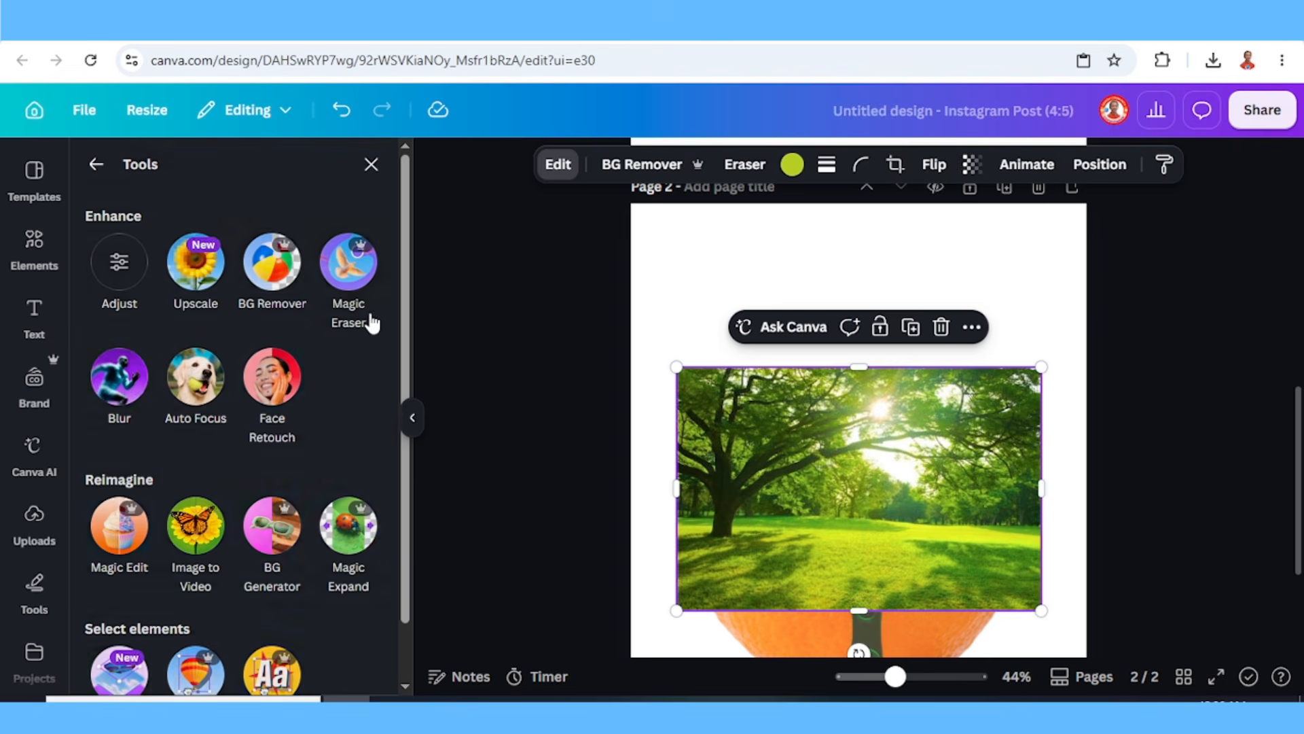
{"action": "left_click", "coordinate": [128, 399]}
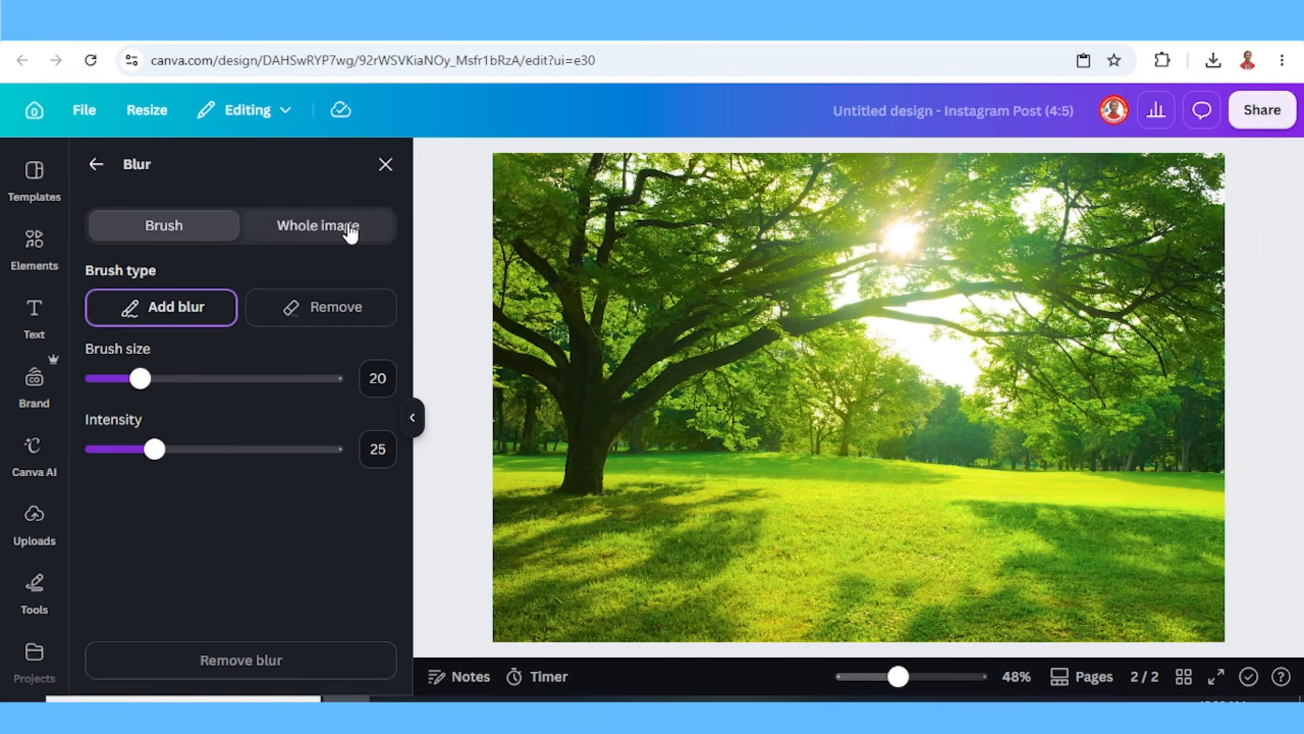
{"action": "left_click", "coordinate": [350, 231]}
{"action": "left_click_drag", "start_coordinate": [99, 311], "coordinate": [278, 313]}
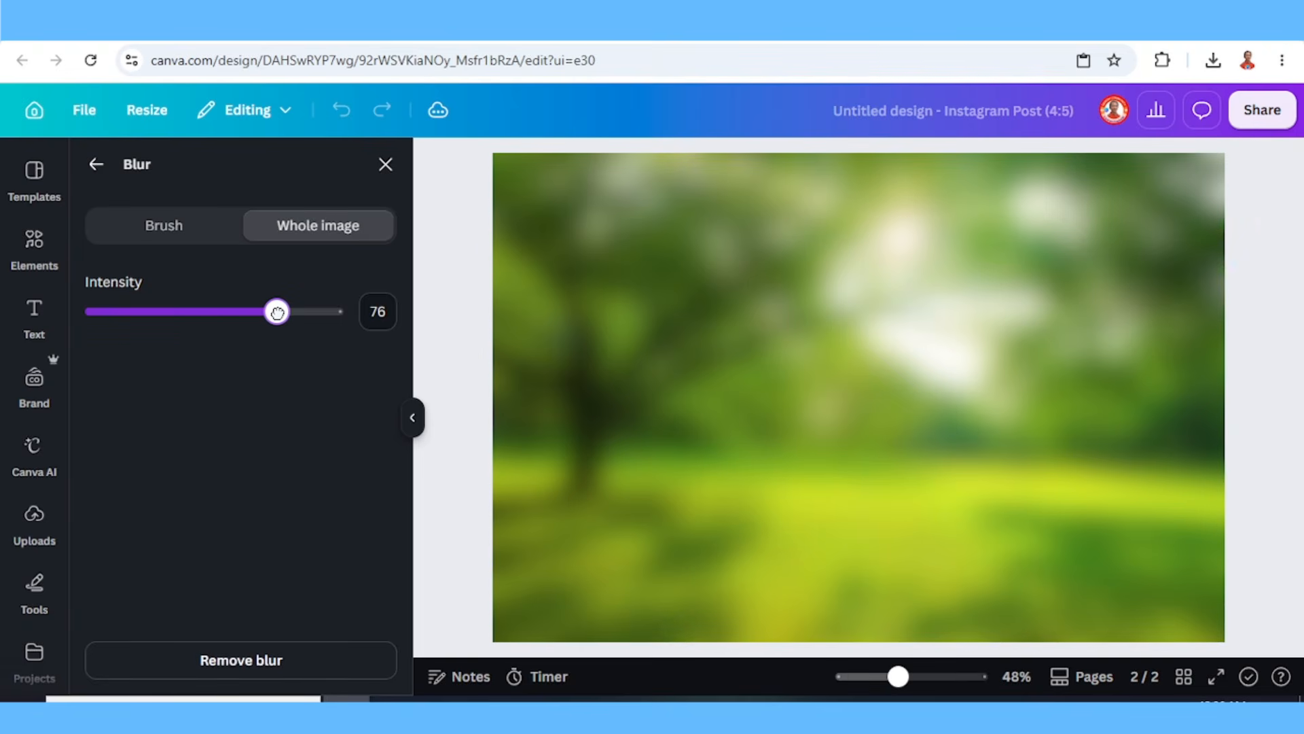
{"action": "left_click", "coordinate": [385, 167]}
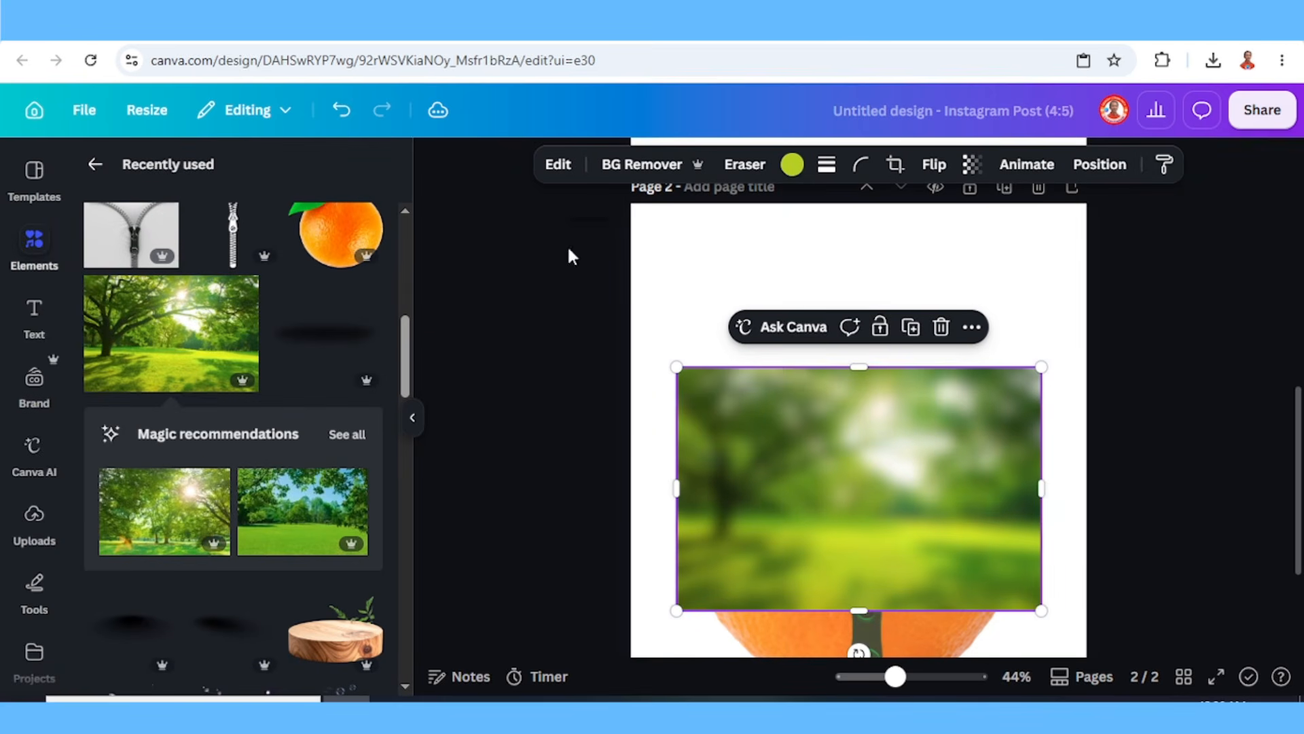
Move the blurred garden photo to the upper part of page 2 and set it as the page background
{"action": "left_click_drag", "start_coordinate": [748, 433], "coordinate": [702, 279]}
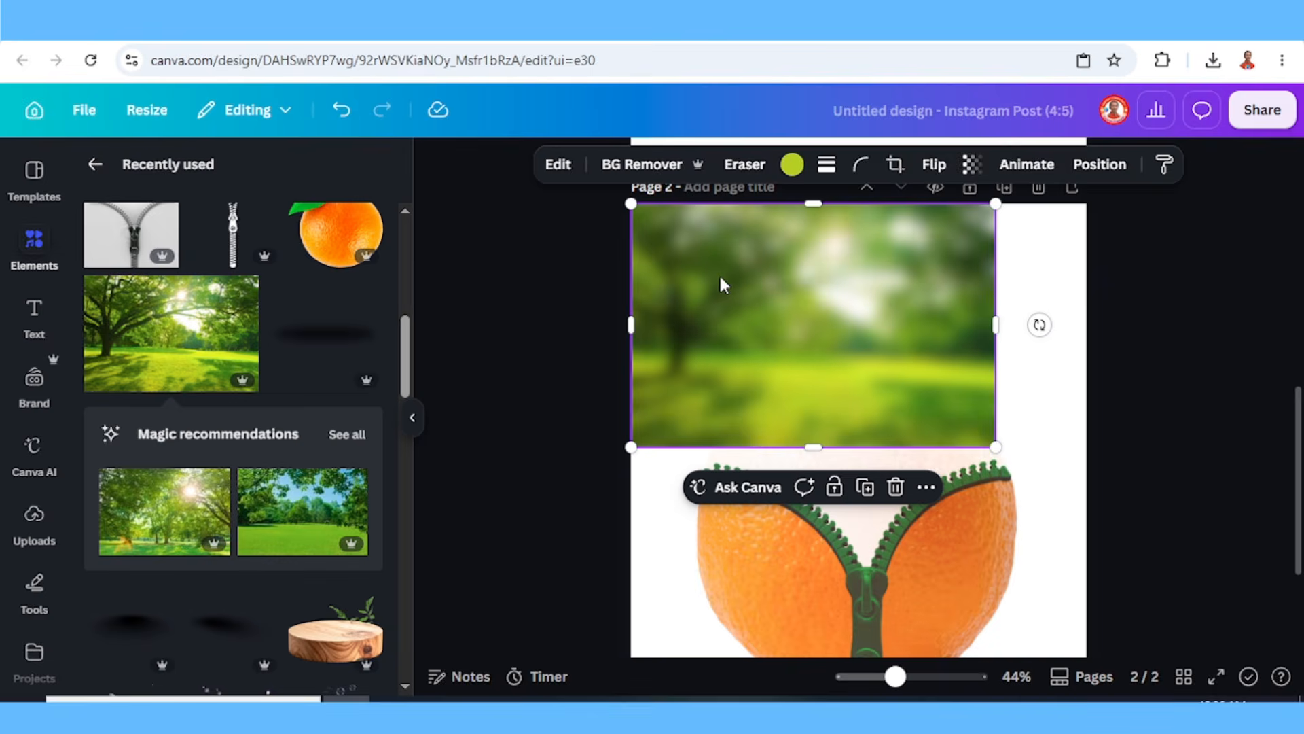
{"action": "right_click", "coordinate": [722, 284]}
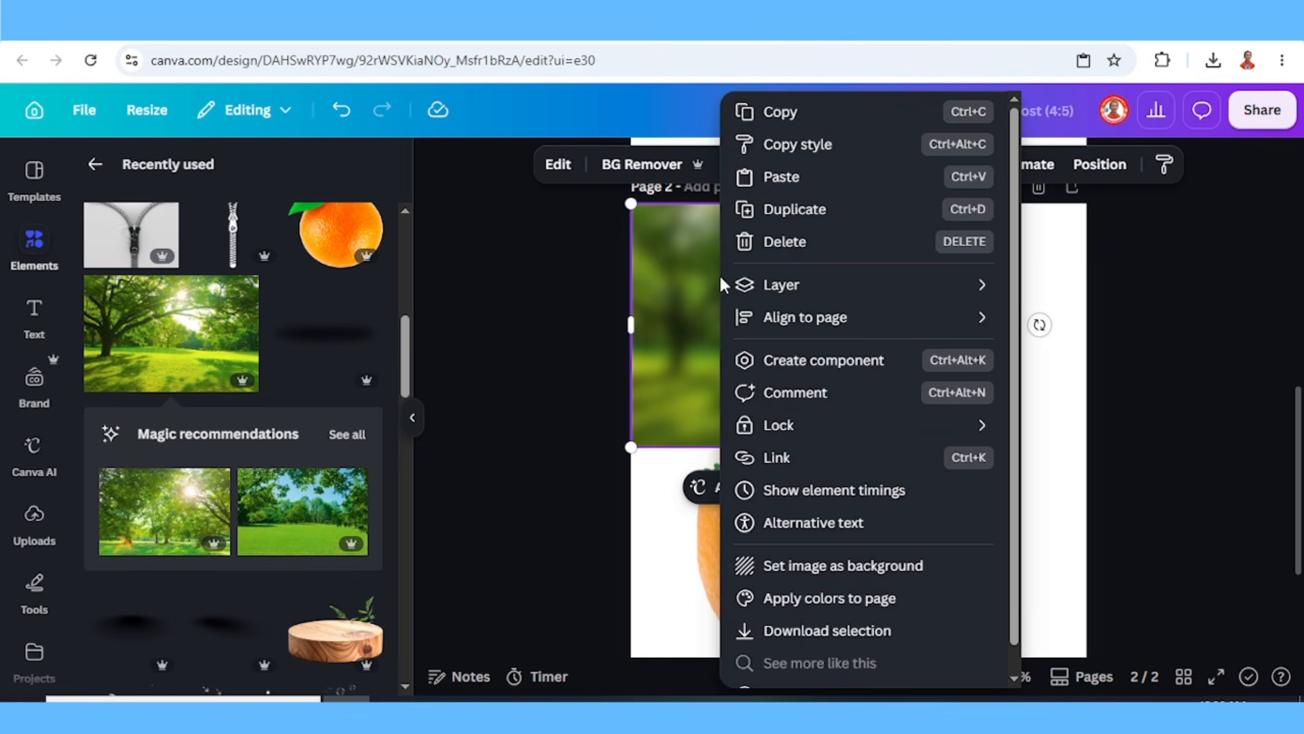
{"action": "left_click", "coordinate": [813, 573]}
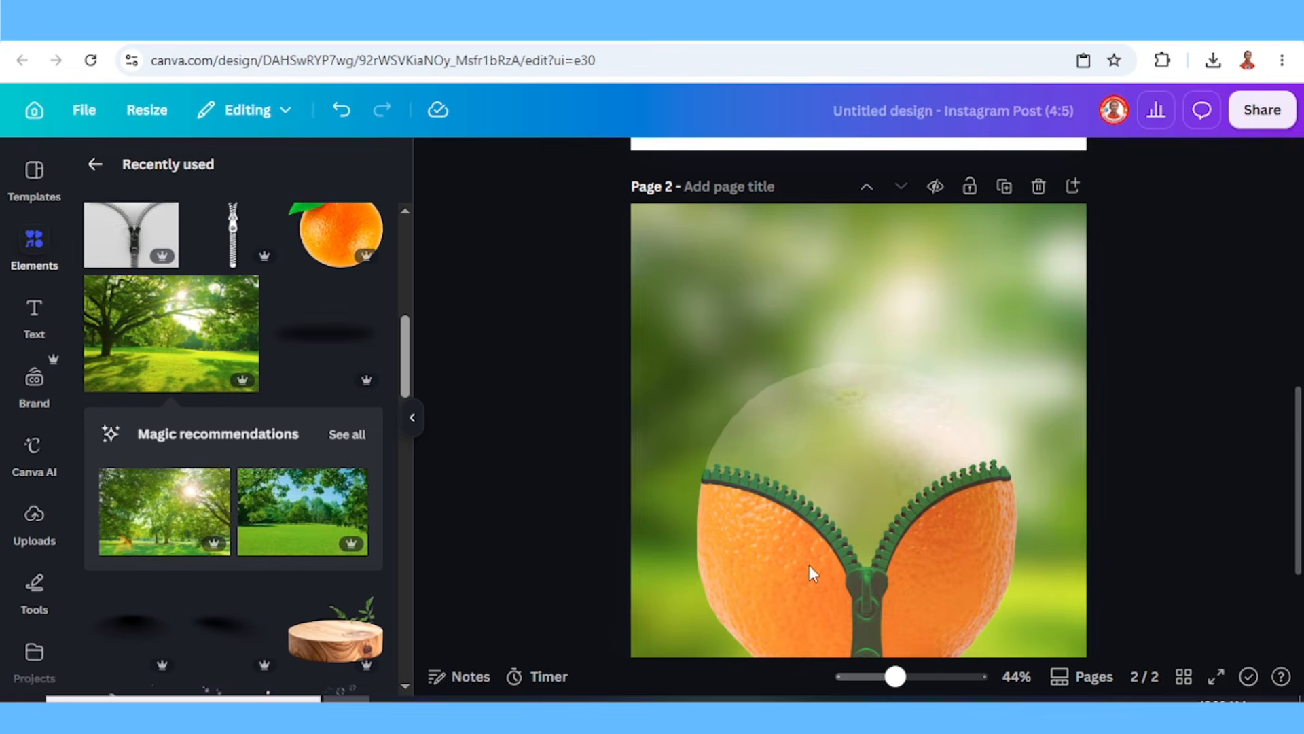
Reposition the background photo within its crop, shifting it horizontally to show more of the darker tree side behind the orange
{"action": "left_click", "coordinate": [880, 272]}
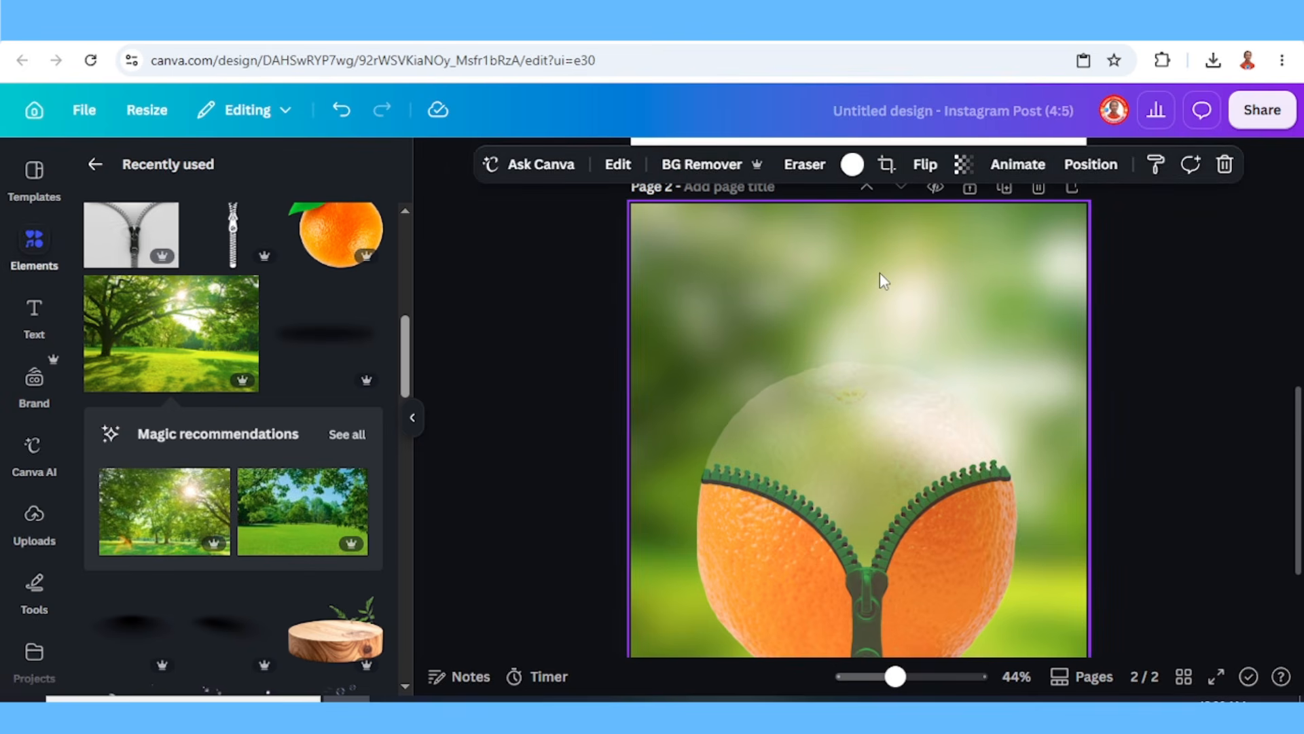
{"action": "double_click", "coordinate": [886, 276]}
{"action": "left_click_drag", "start_coordinate": [812, 327], "coordinate": [1013, 326]}
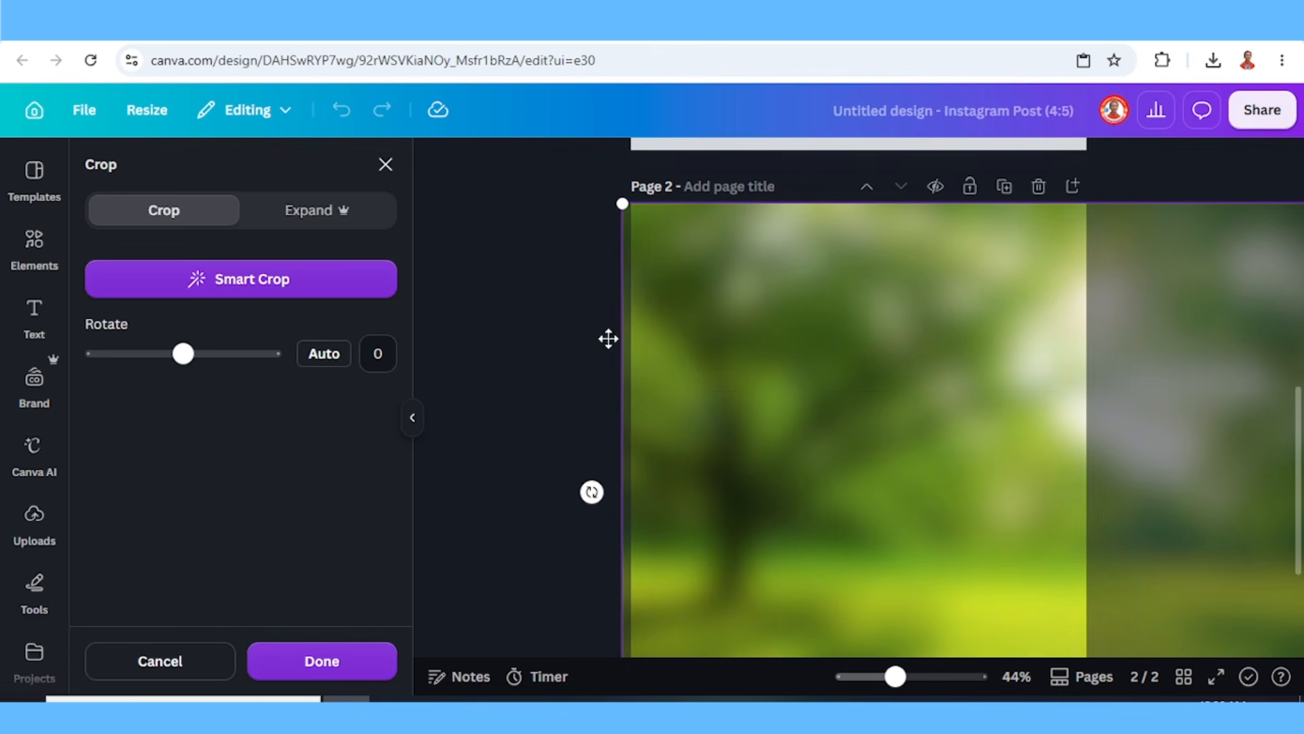
{"action": "left_click", "coordinate": [344, 664]}
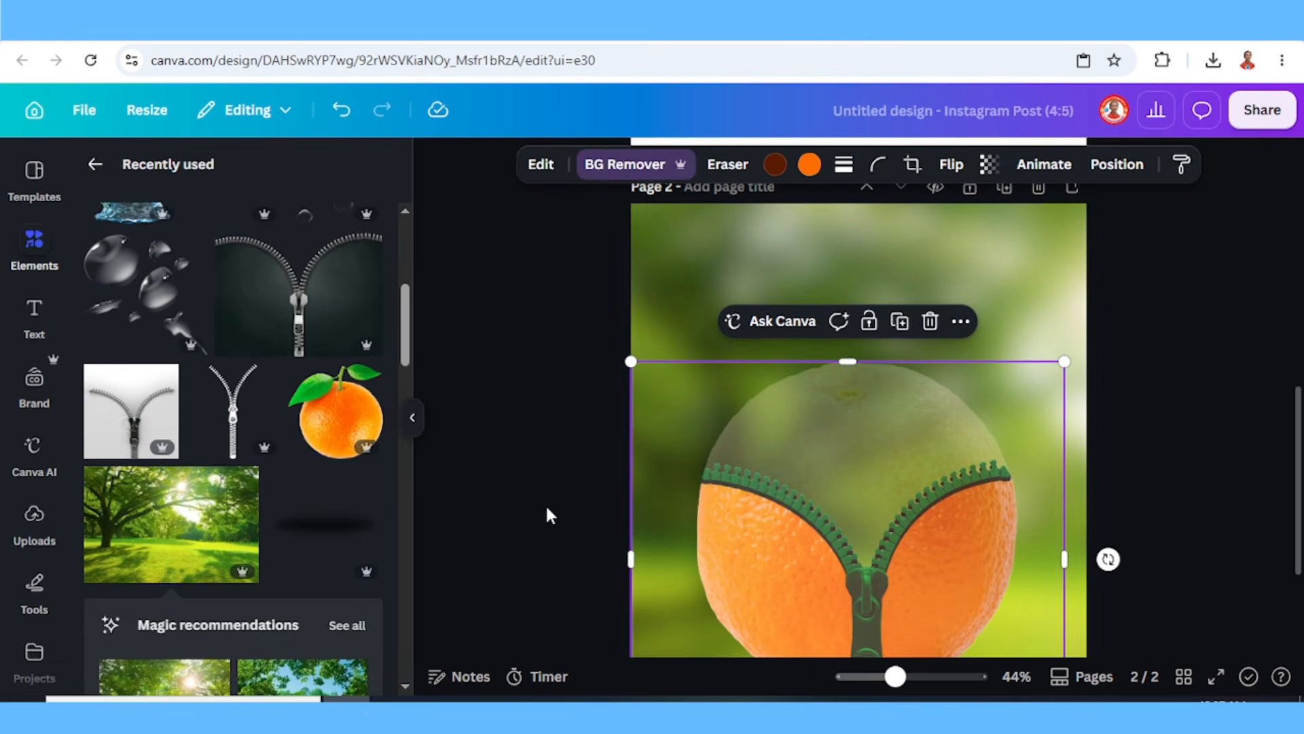
Add the Fresh Orange graphic with leaves from the recently used elements to page 2
{"action": "left_click", "coordinate": [368, 379]}
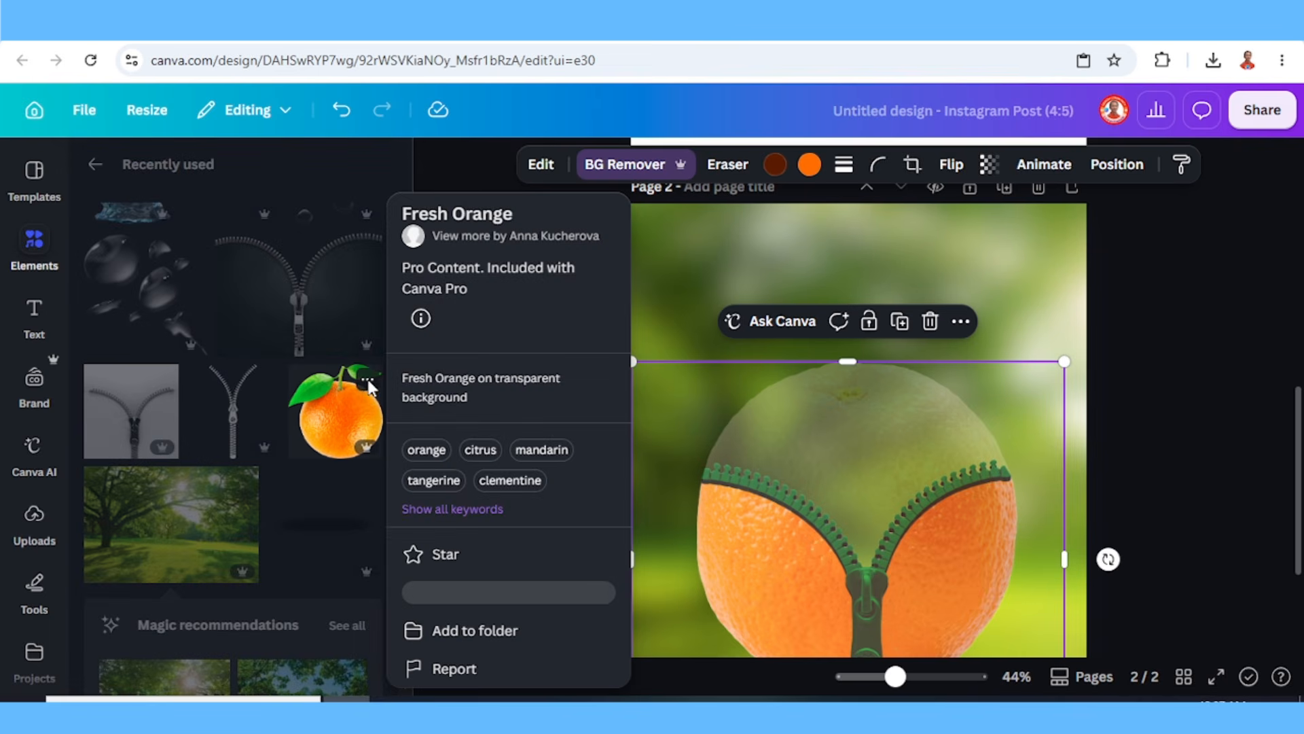
{"action": "left_click", "coordinate": [343, 419]}
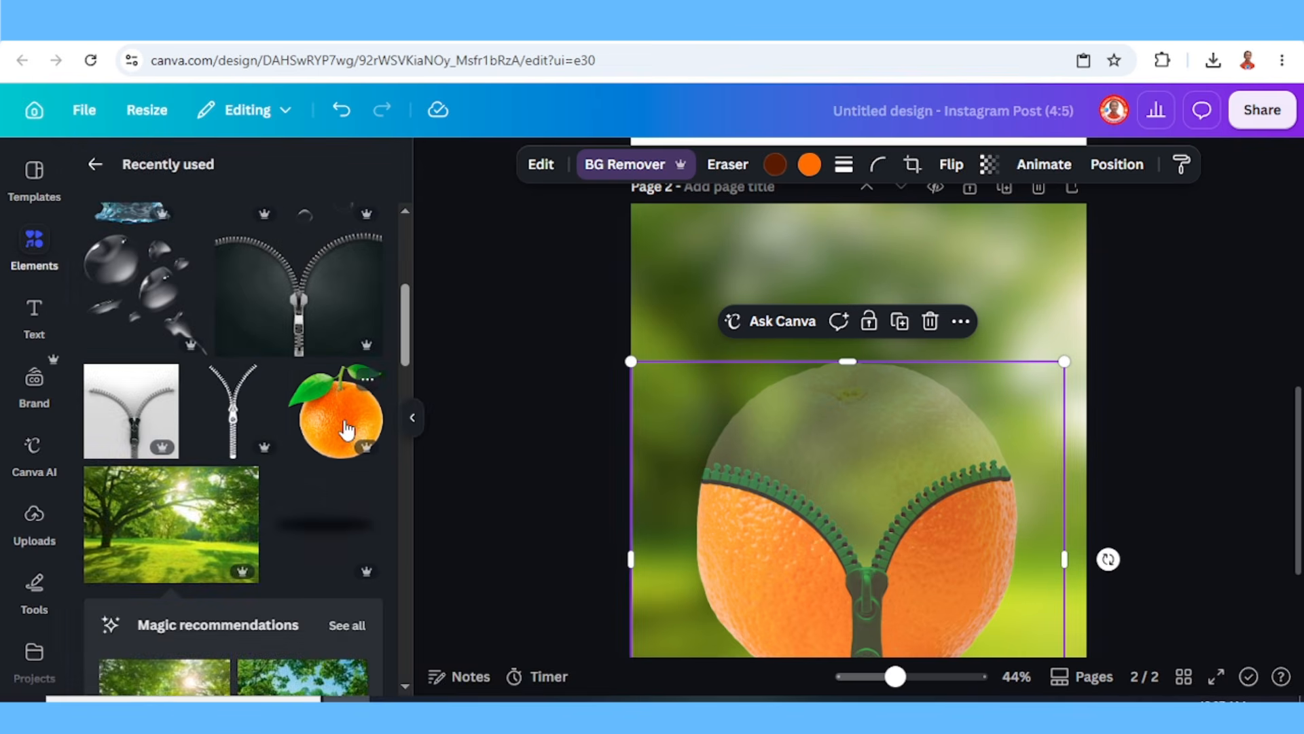
{"action": "left_click", "coordinate": [346, 429]}
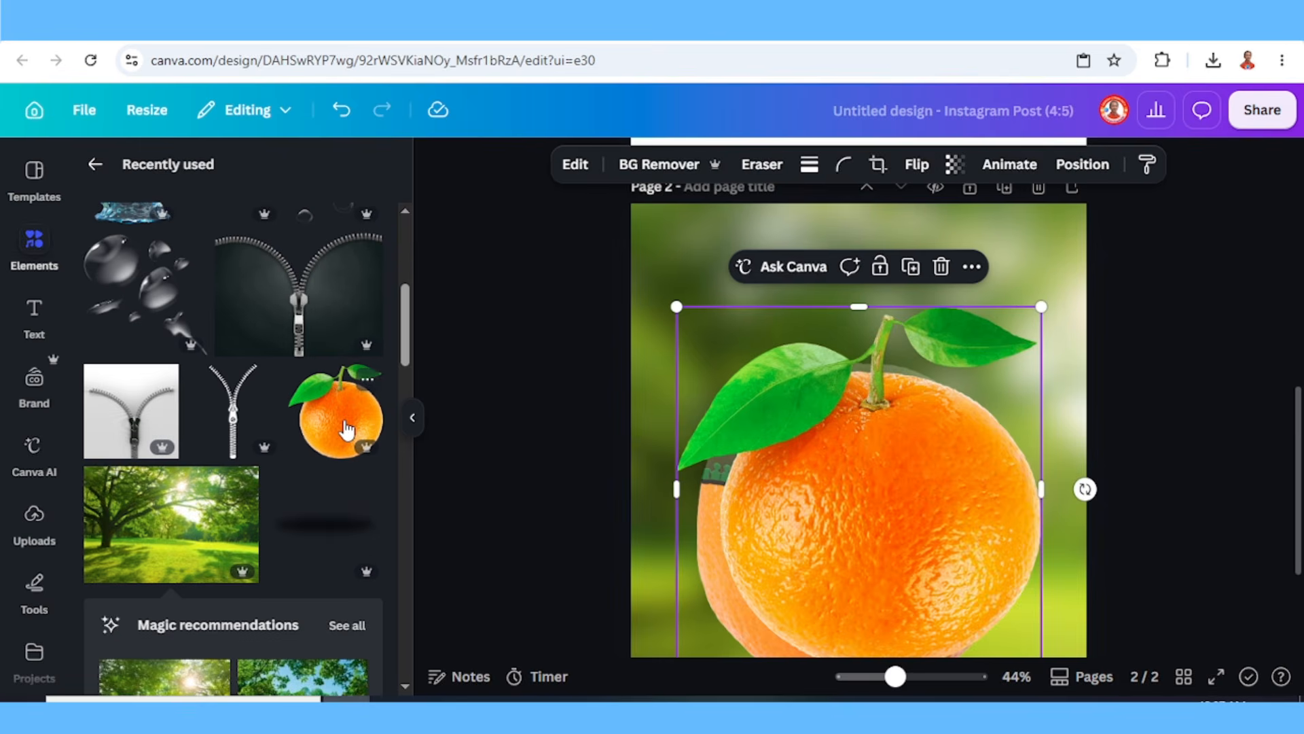
Separate the leaves and stem from the Fresh Orange with Magic Grab and delete the leftover orange body
{"action": "left_click", "coordinate": [574, 168]}
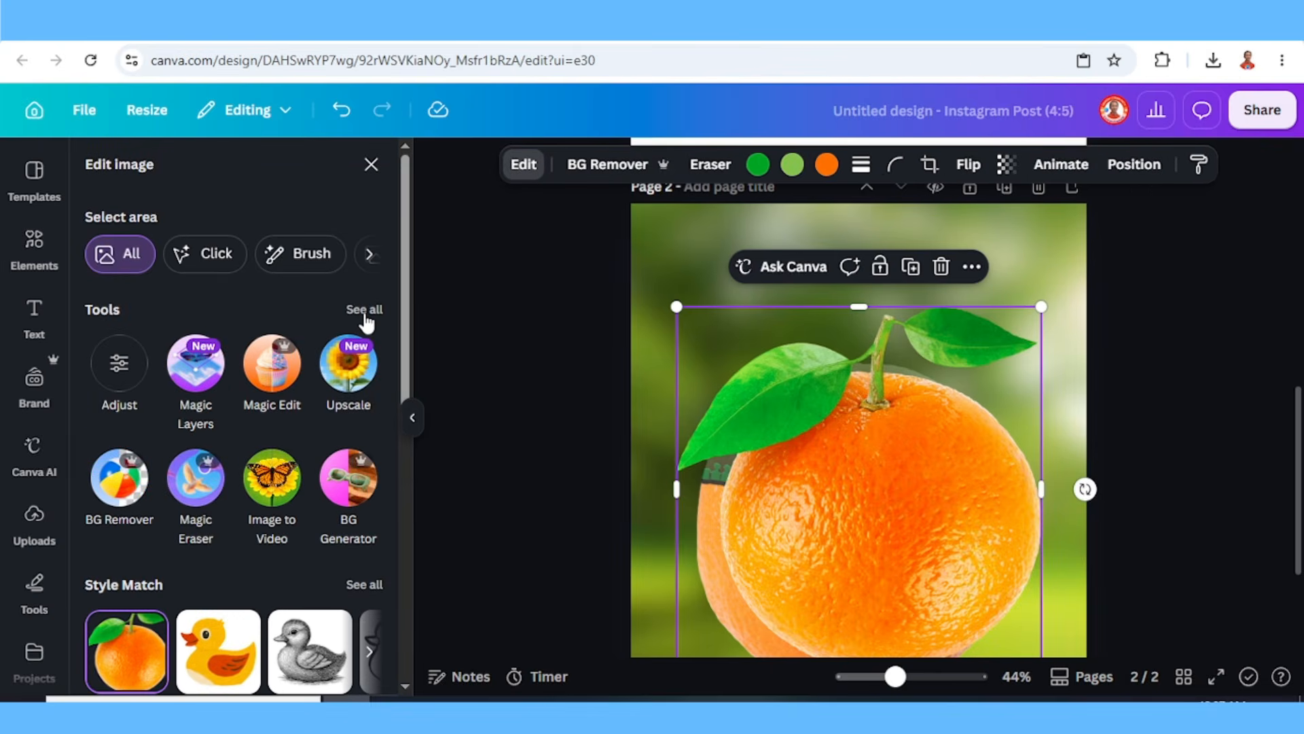
{"action": "left_click", "coordinate": [364, 311]}
{"action": "scroll", "coordinate": [248, 579], "scroll_direction": "down", "scroll_amount": 1}
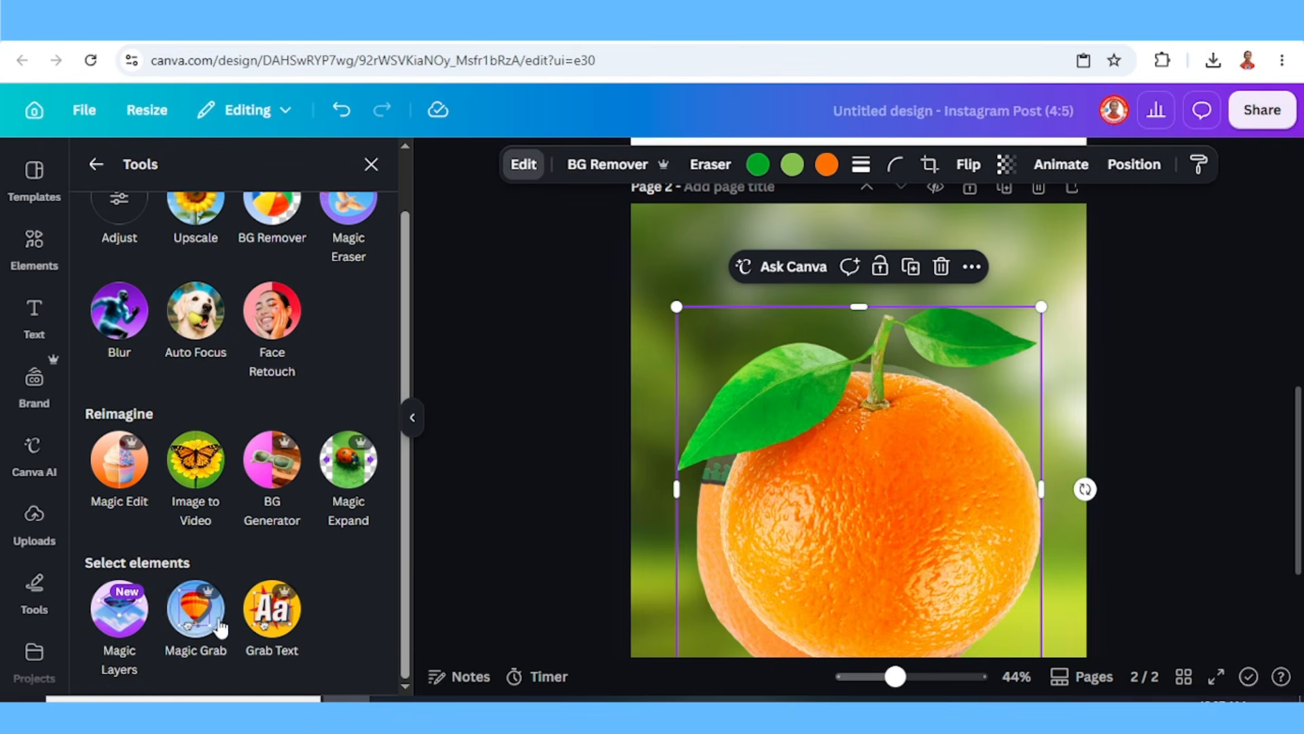
{"action": "left_click", "coordinate": [197, 612]}
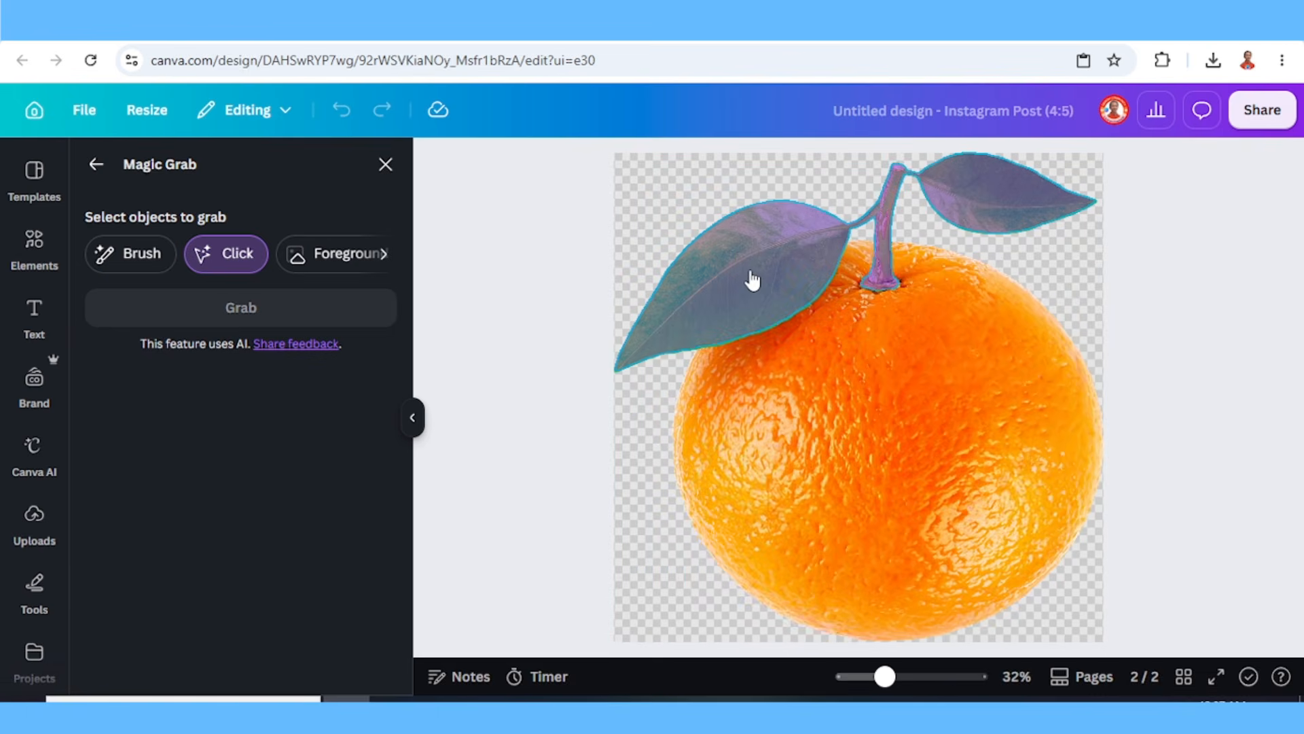
{"action": "left_click", "coordinate": [752, 280]}
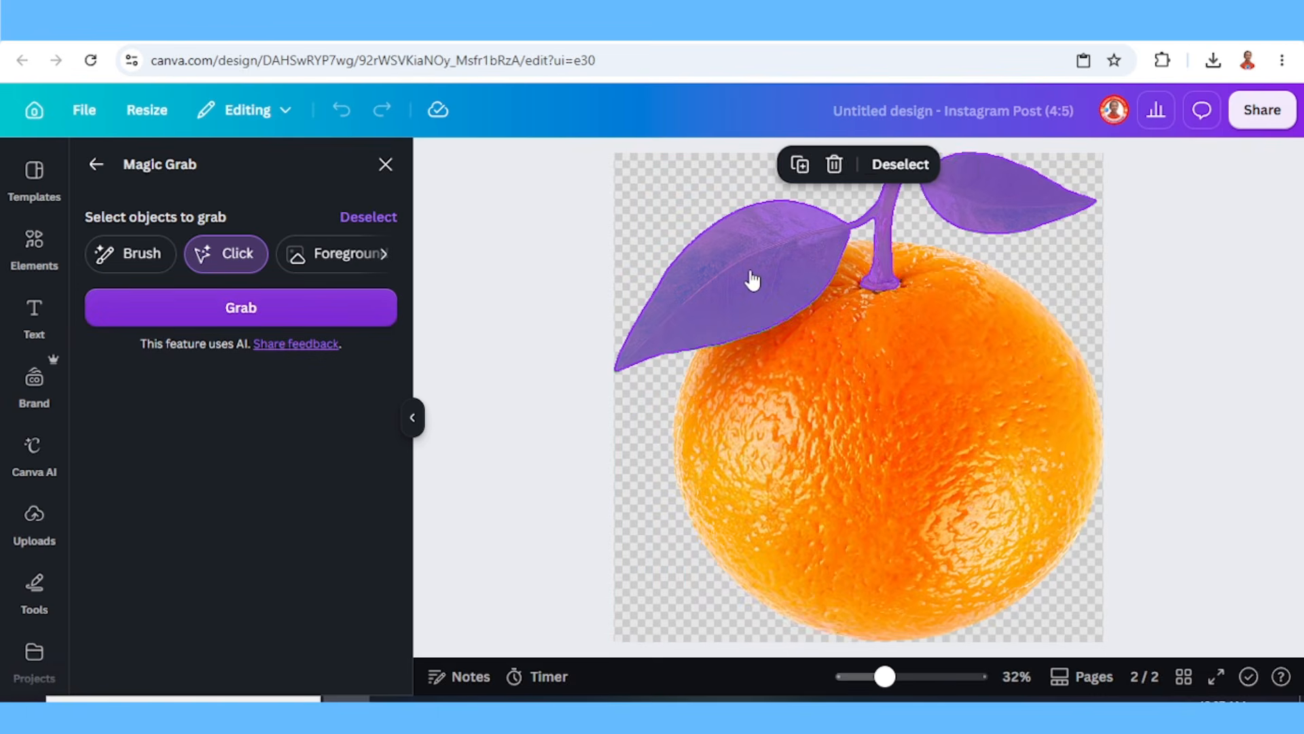
{"action": "left_click", "coordinate": [287, 311]}
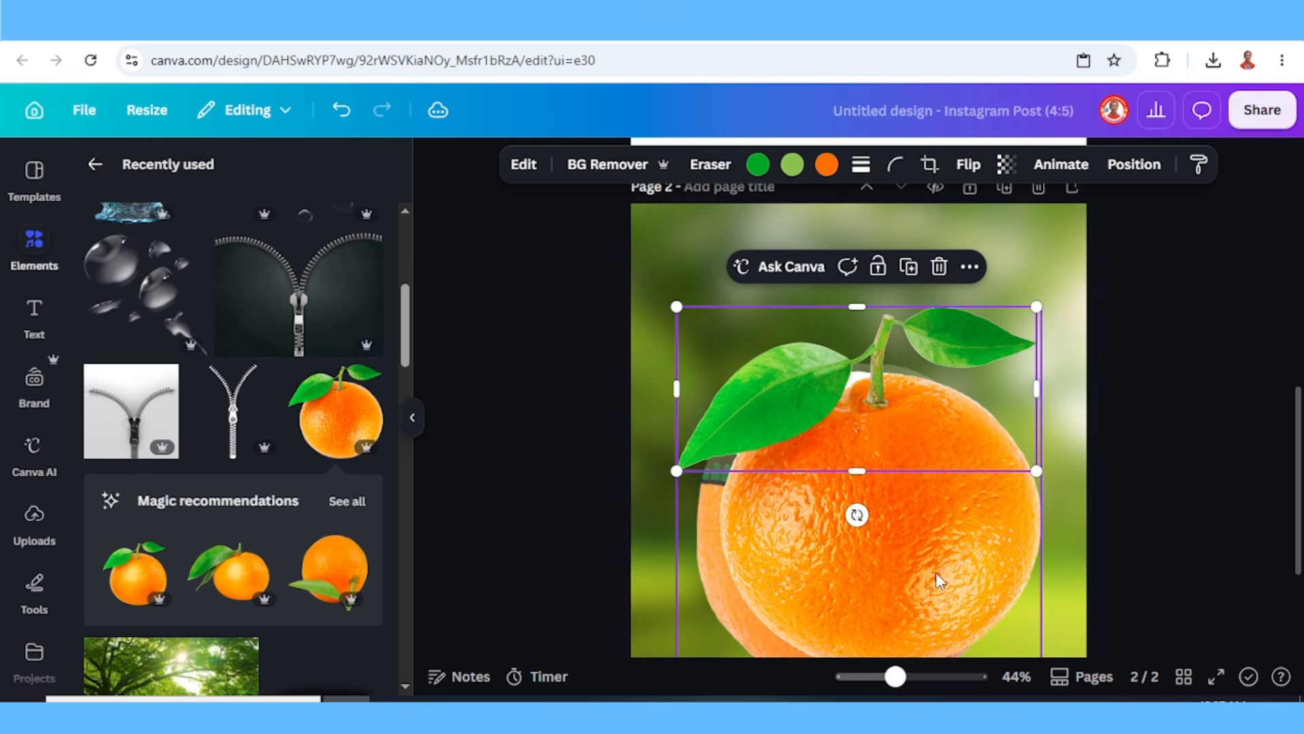
{"action": "left_click", "coordinate": [939, 266]}
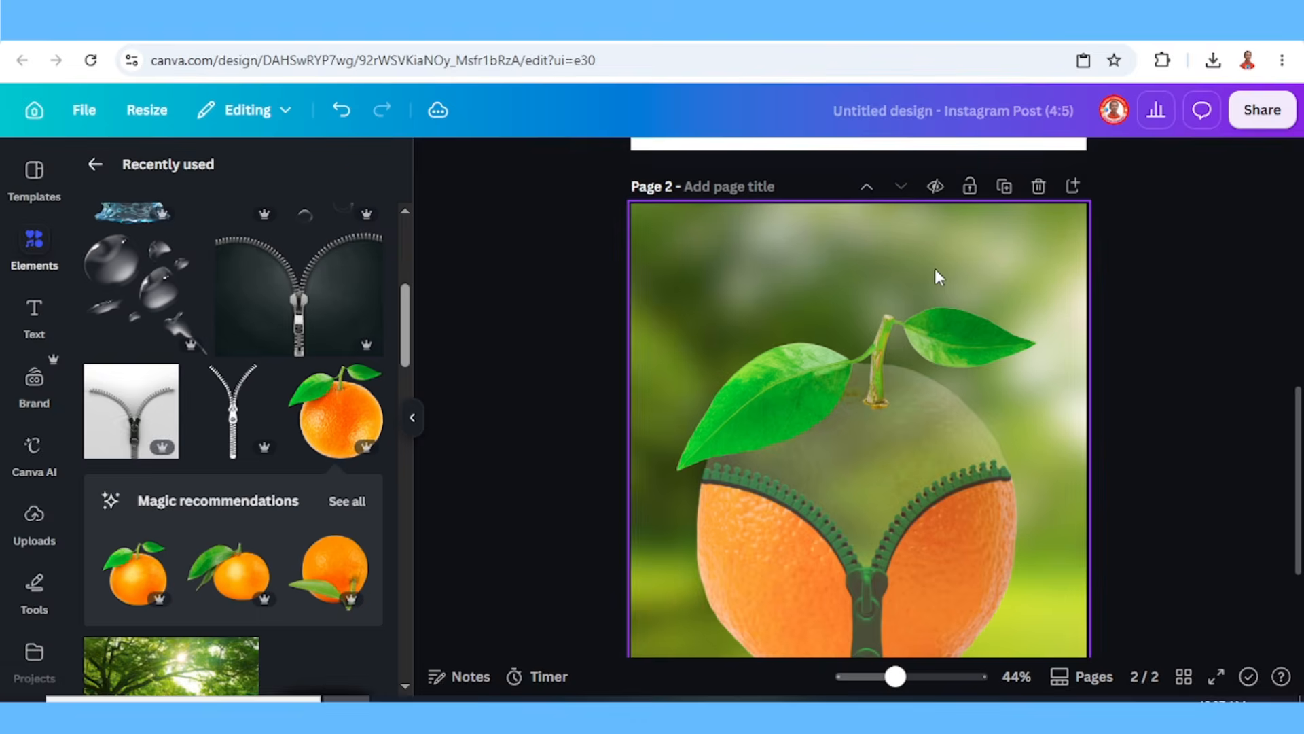
Flip the leaves horizontally, place the stem on top of the translucent orange and rotate them slightly clockwise
{"action": "left_click", "coordinate": [941, 320]}
{"action": "left_click", "coordinate": [969, 165]}
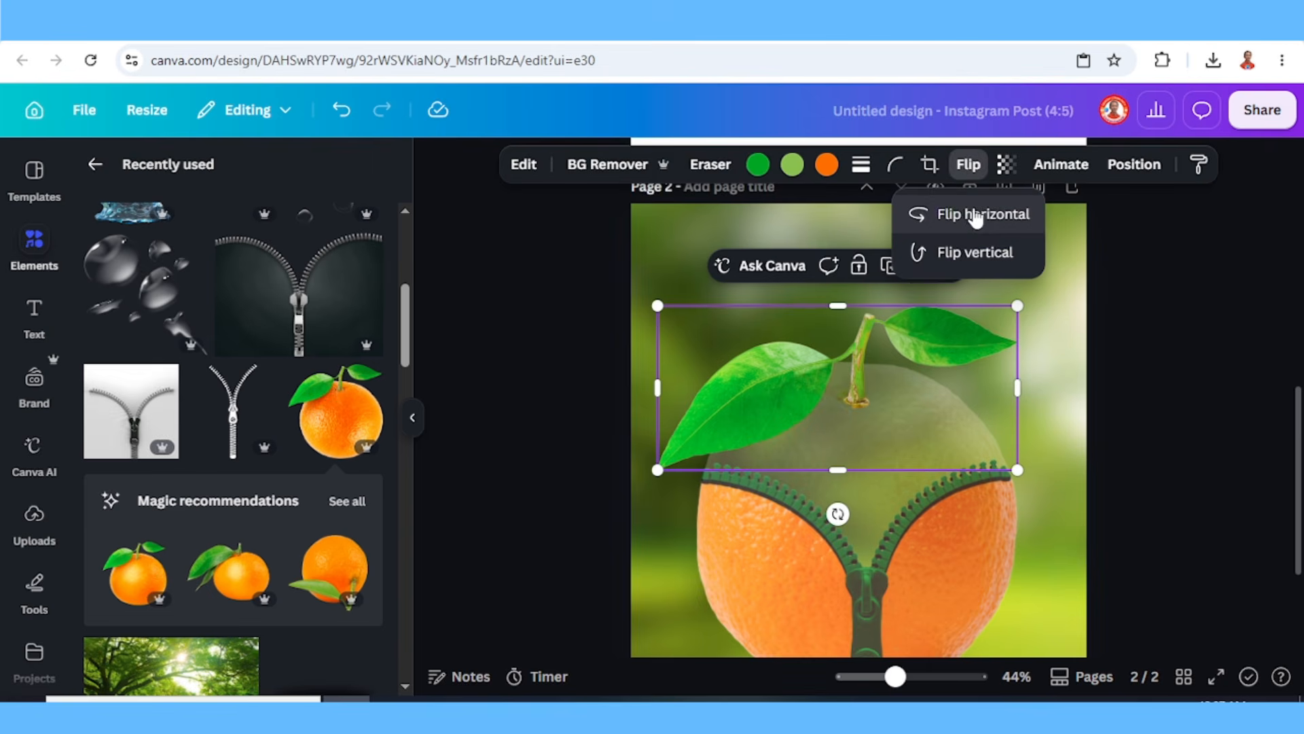
{"action": "left_click", "coordinate": [977, 215]}
{"action": "left_click_drag", "start_coordinate": [915, 362], "coordinate": [938, 363]}
{"action": "left_click_drag", "start_coordinate": [864, 487], "coordinate": [854, 513]}
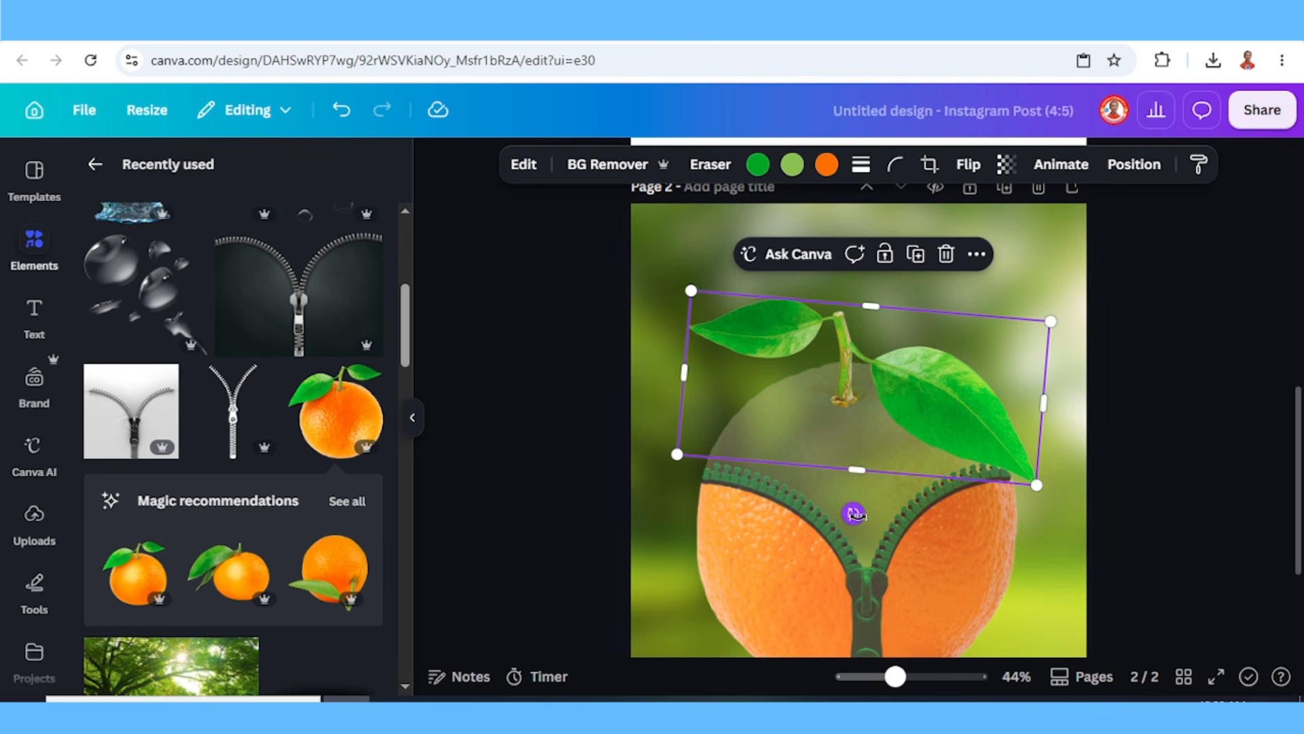
Add the graphic with two horizontal light-blue water splashes from the recently used elements to page 2
{"action": "scroll", "coordinate": [360, 423], "scroll_direction": "up", "scroll_amount": 1}
{"action": "scroll", "coordinate": [360, 422], "scroll_direction": "up", "scroll_amount": 4}
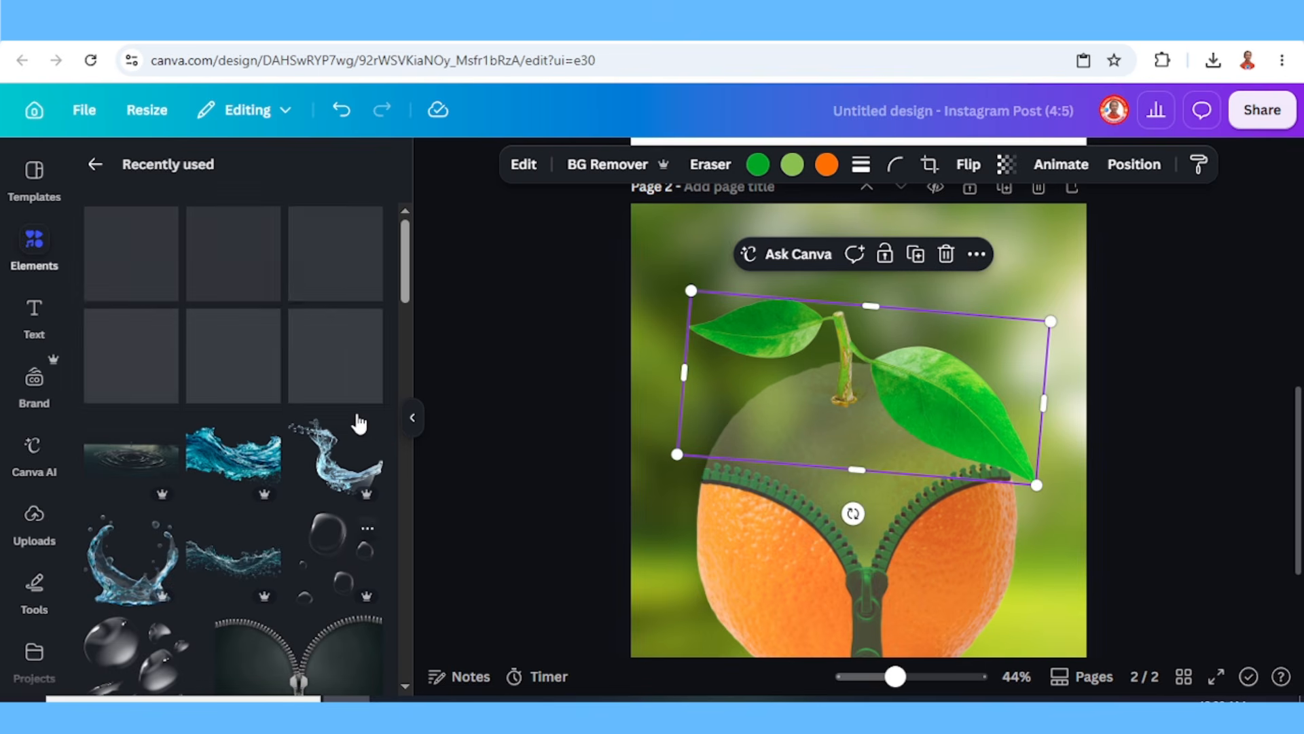
{"action": "left_click", "coordinate": [163, 223]}
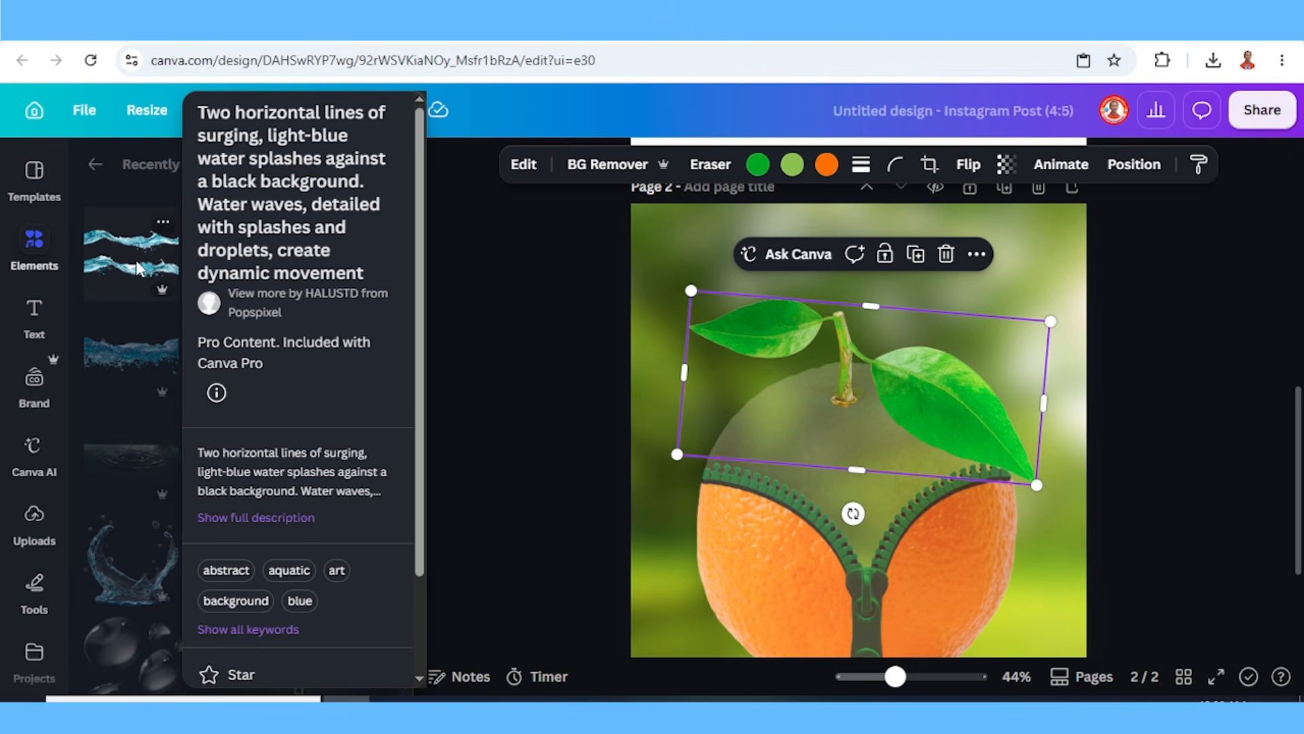
{"action": "left_click", "coordinate": [136, 262]}
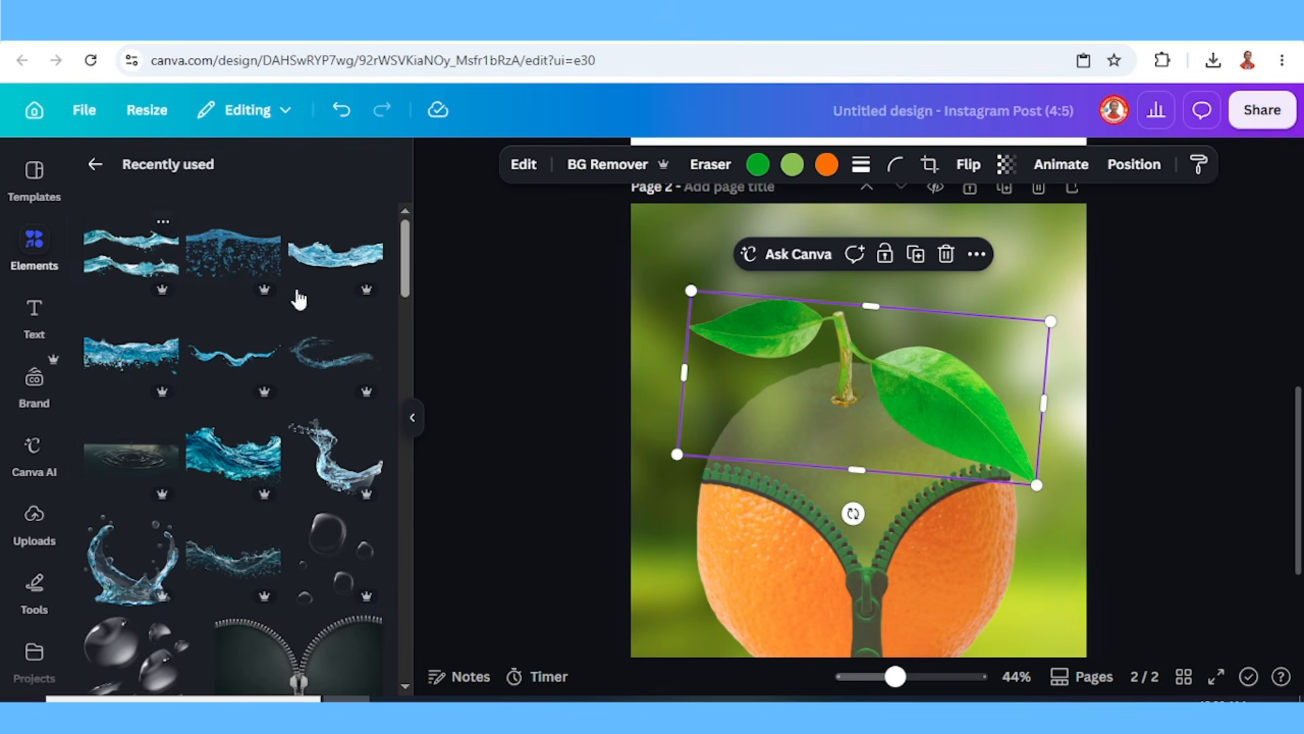
{"action": "left_click", "coordinate": [131, 253]}
Crop the water graphic to its upper wave, place it across the zipper opening and narrow it to the orange's width
{"action": "left_click_drag", "start_coordinate": [859, 568], "coordinate": [861, 484]}
{"action": "left_click_drag", "start_coordinate": [834, 437], "coordinate": [864, 494]}
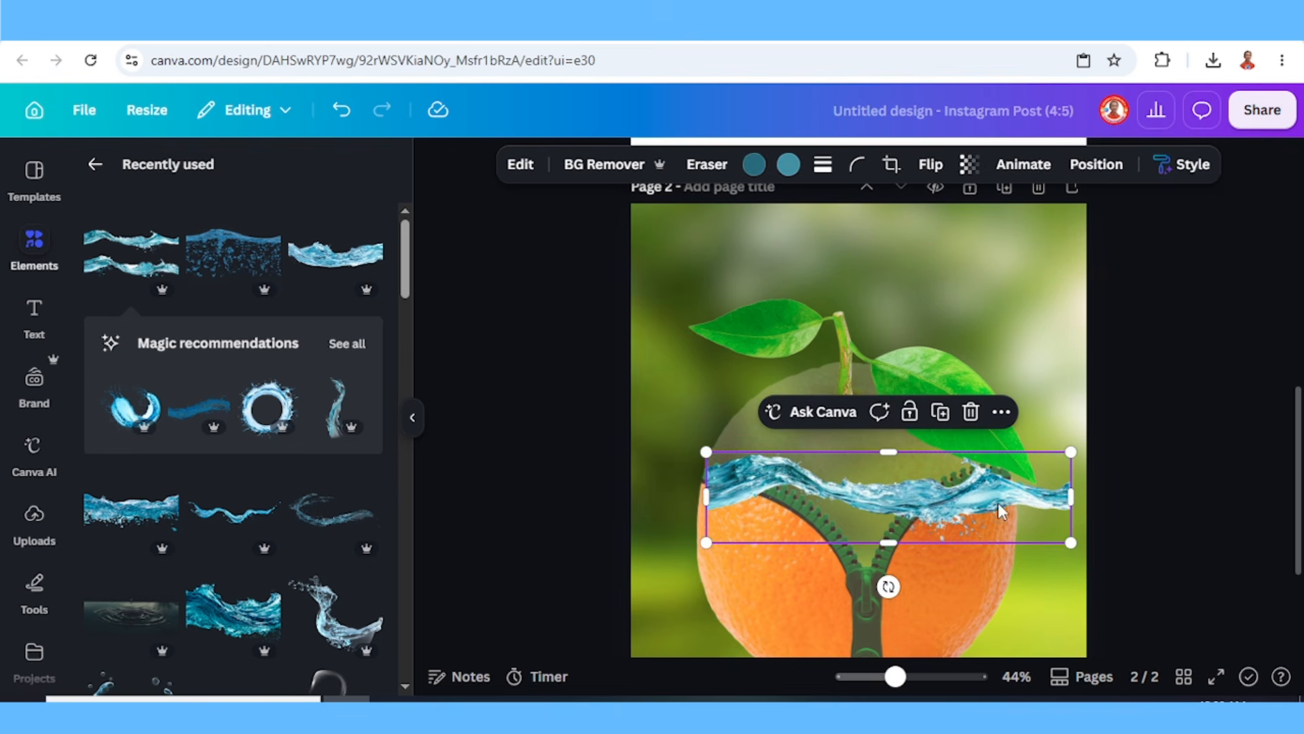
{"action": "left_click_drag", "start_coordinate": [1072, 497], "coordinate": [1008, 501]}
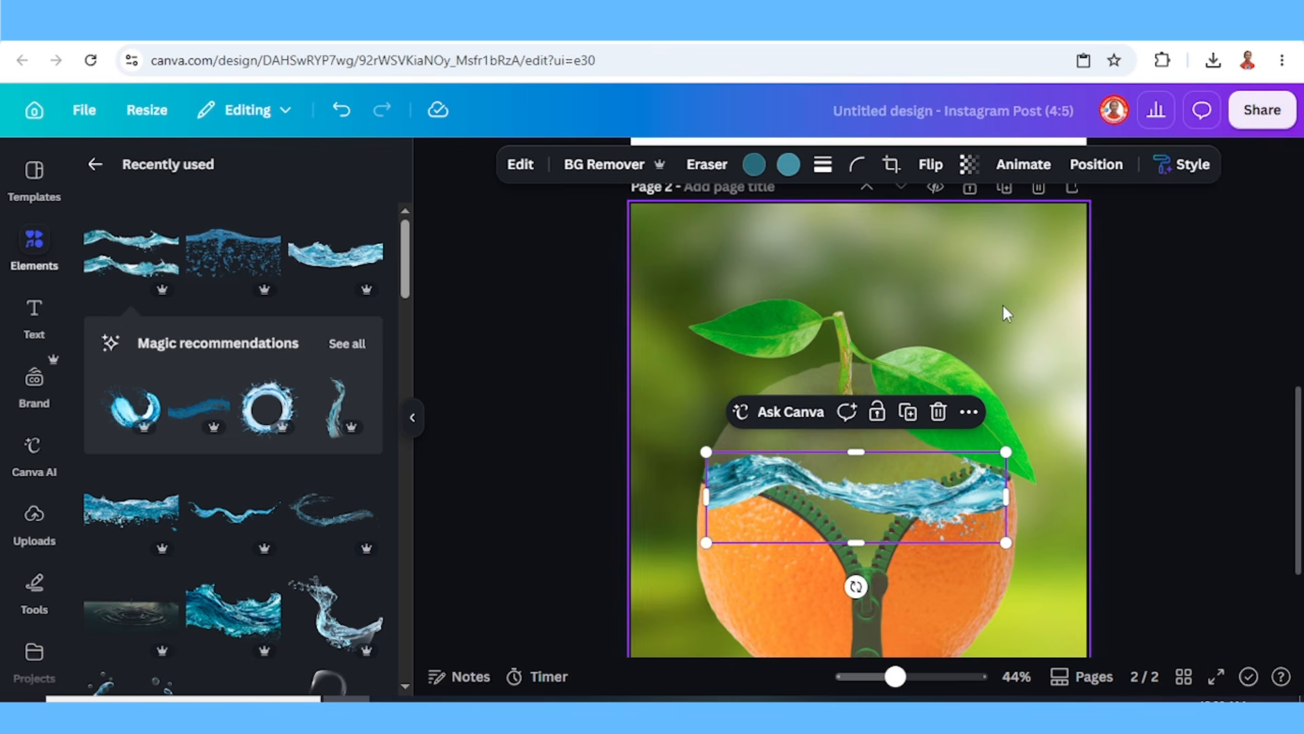
Move the water layer directly beneath the zippered orange and tilt it slightly counterclockwise to fit inside the opening
{"action": "left_click", "coordinate": [1095, 167]}
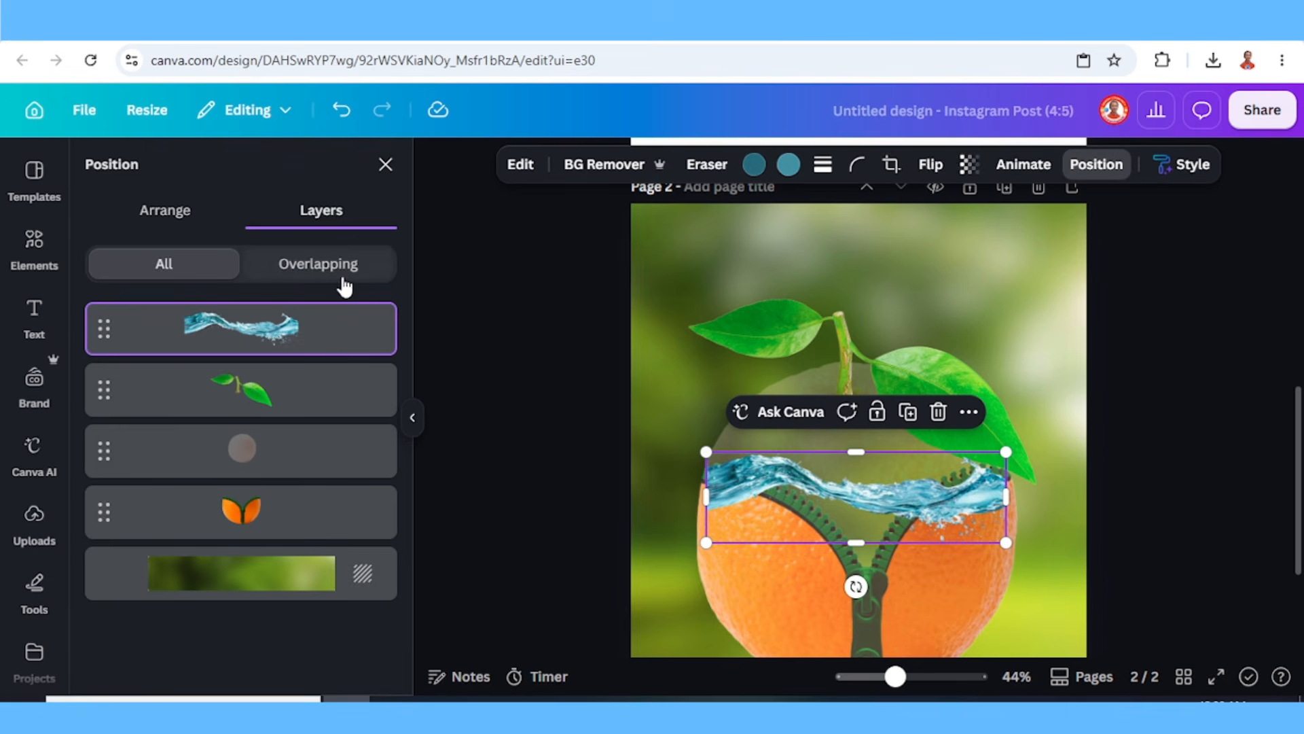
{"action": "left_click_drag", "start_coordinate": [290, 338], "coordinate": [287, 527]}
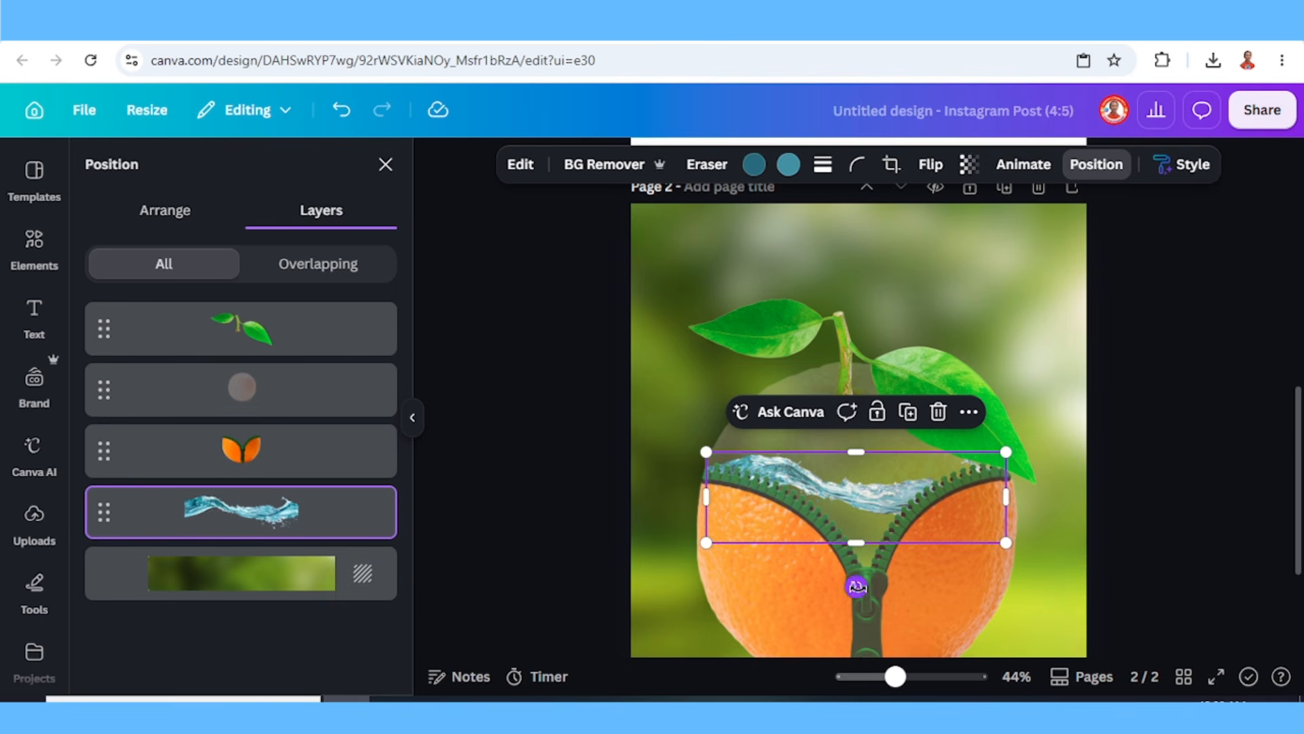
{"action": "left_click_drag", "start_coordinate": [856, 585], "coordinate": [864, 590]}
{"action": "left_click_drag", "start_coordinate": [870, 513], "coordinate": [874, 506]}
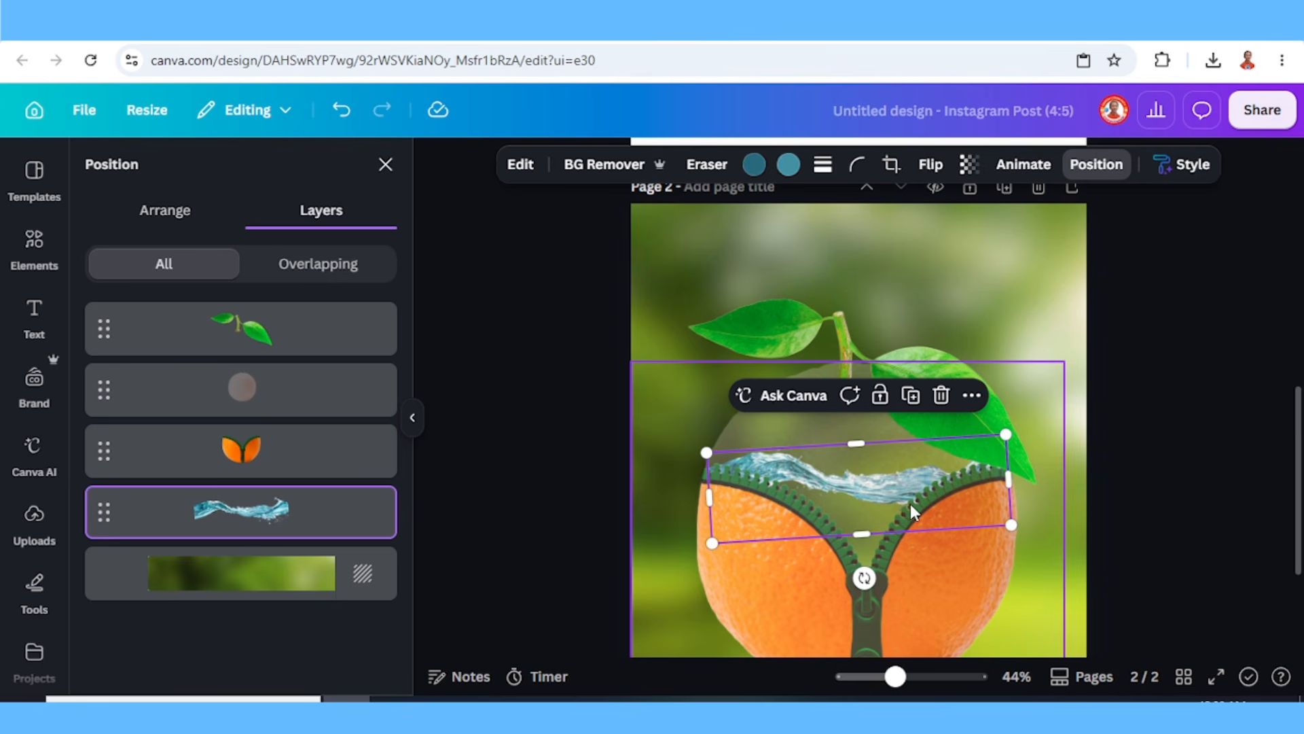
Reduce the water wave graphic's transparency value to 88
{"action": "left_click", "coordinate": [970, 164]}
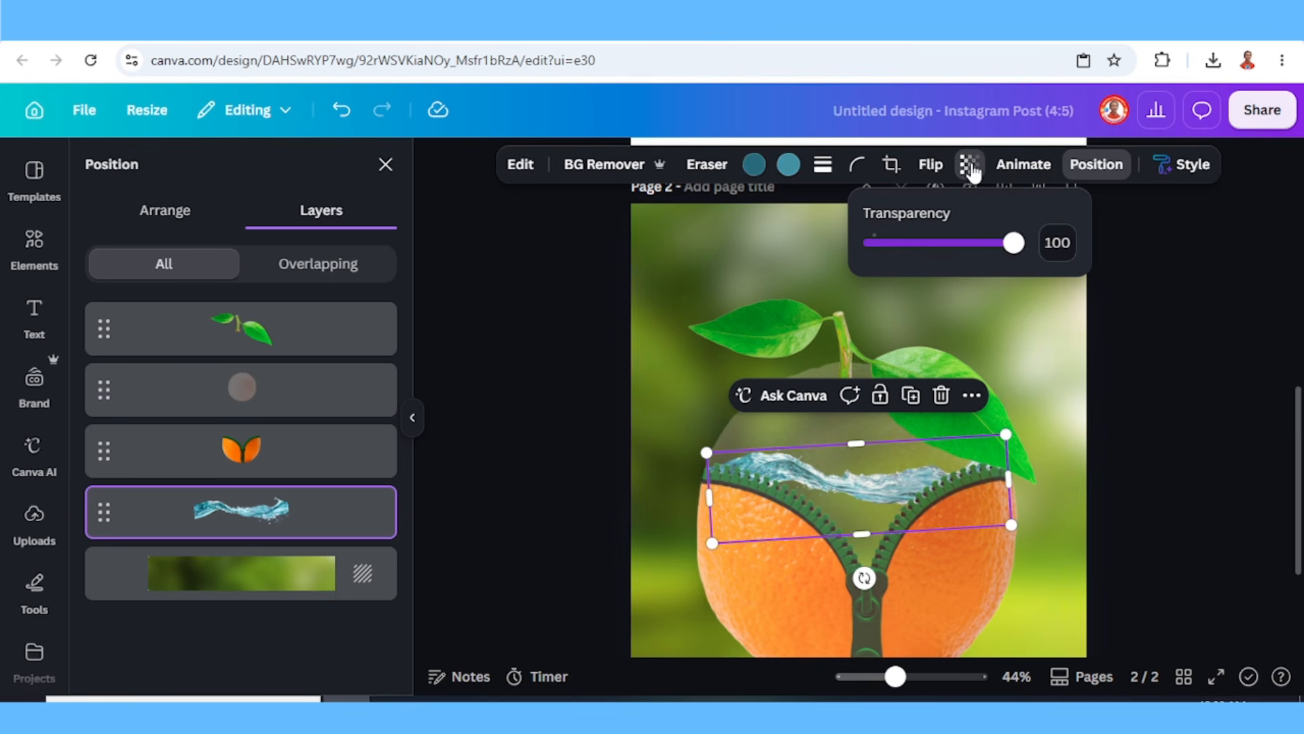
{"action": "left_click_drag", "start_coordinate": [1013, 243], "coordinate": [998, 246]}
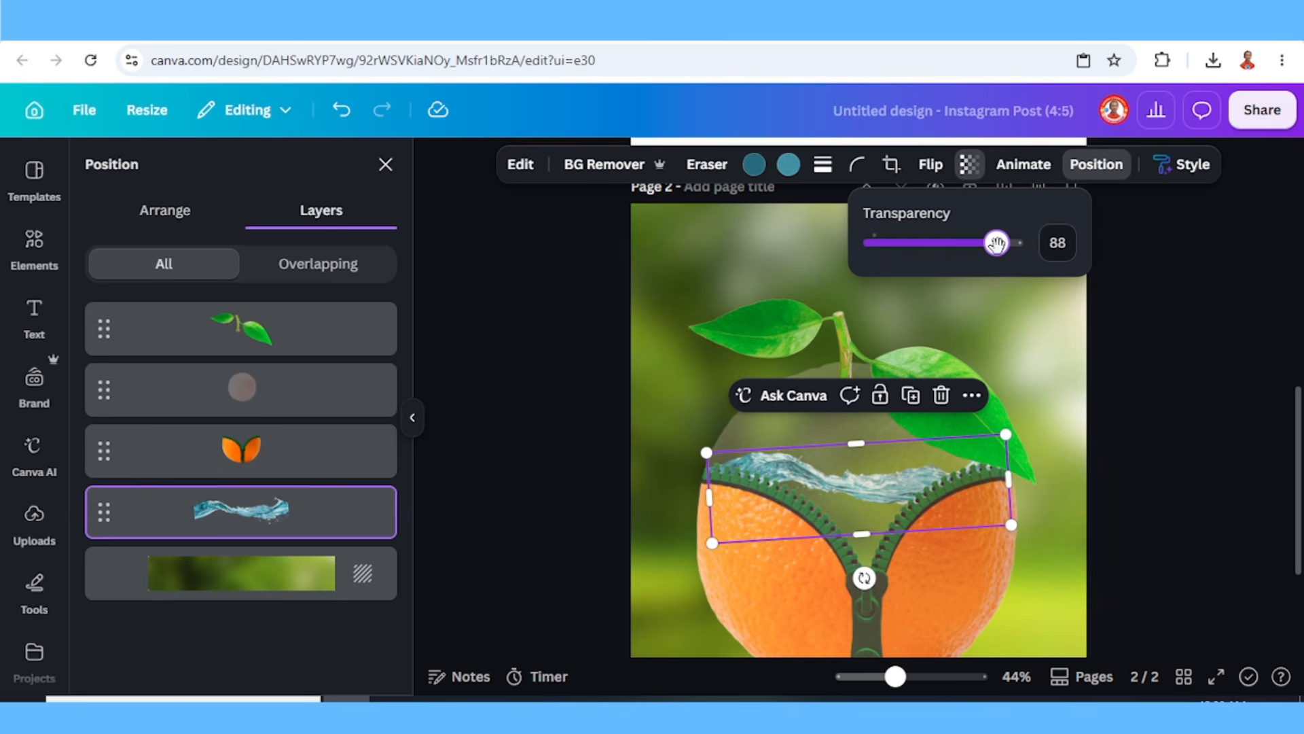
Add the orange goldfish graphic from the recently used elements to page 2
{"action": "left_click", "coordinate": [34, 245]}
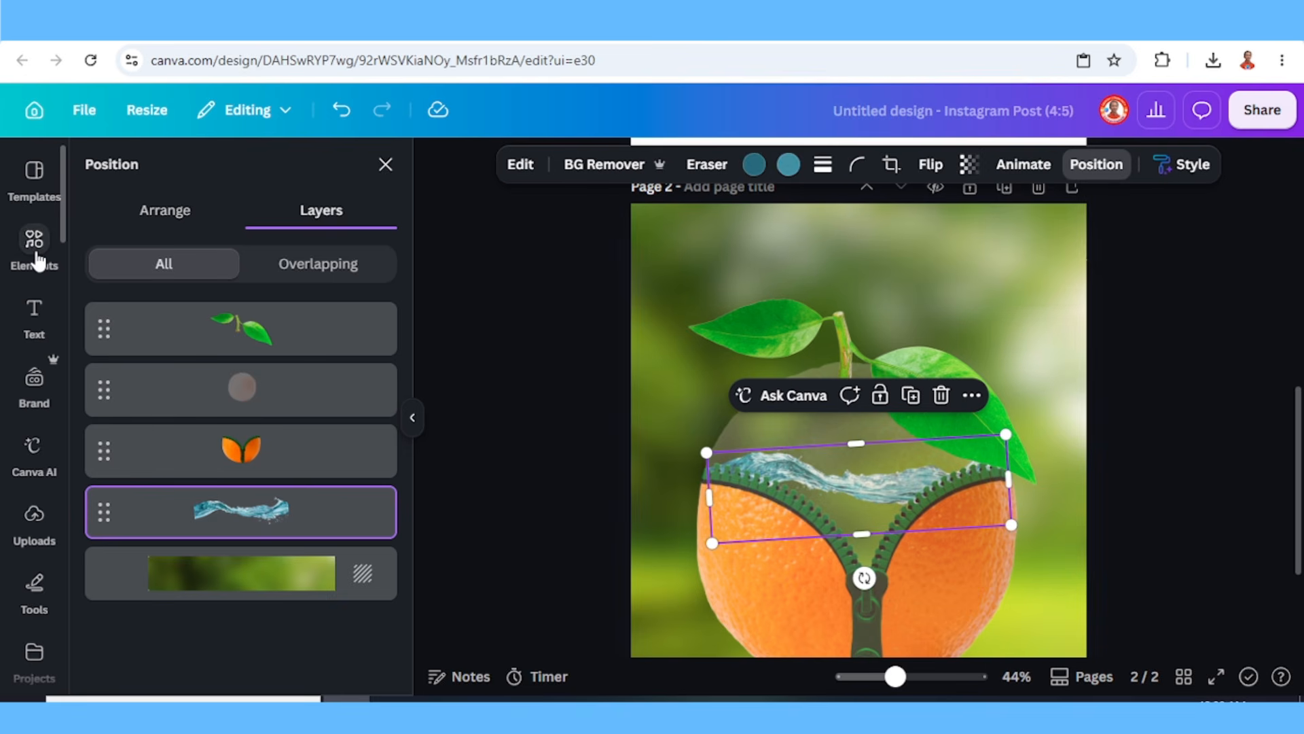
{"action": "scroll", "coordinate": [284, 410], "scroll_direction": "down", "scroll_amount": 10}
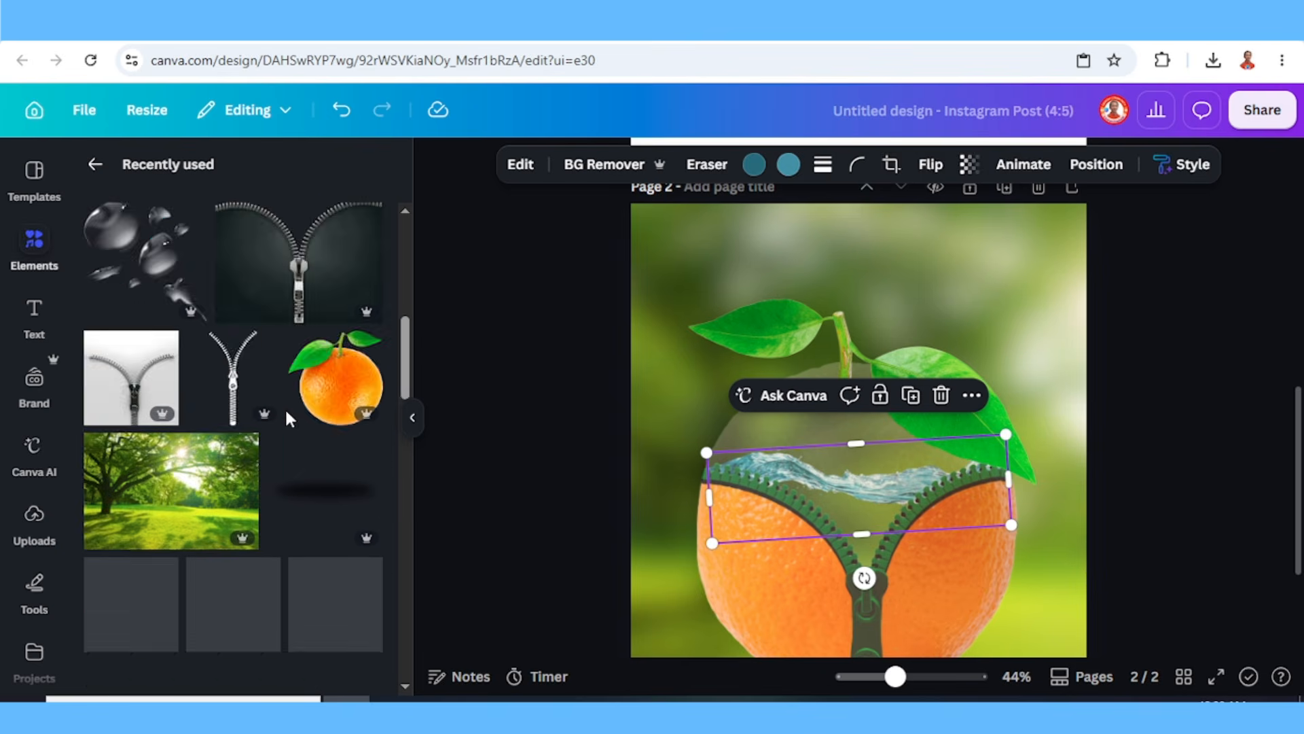
{"action": "scroll", "coordinate": [285, 415], "scroll_direction": "down", "scroll_amount": 5}
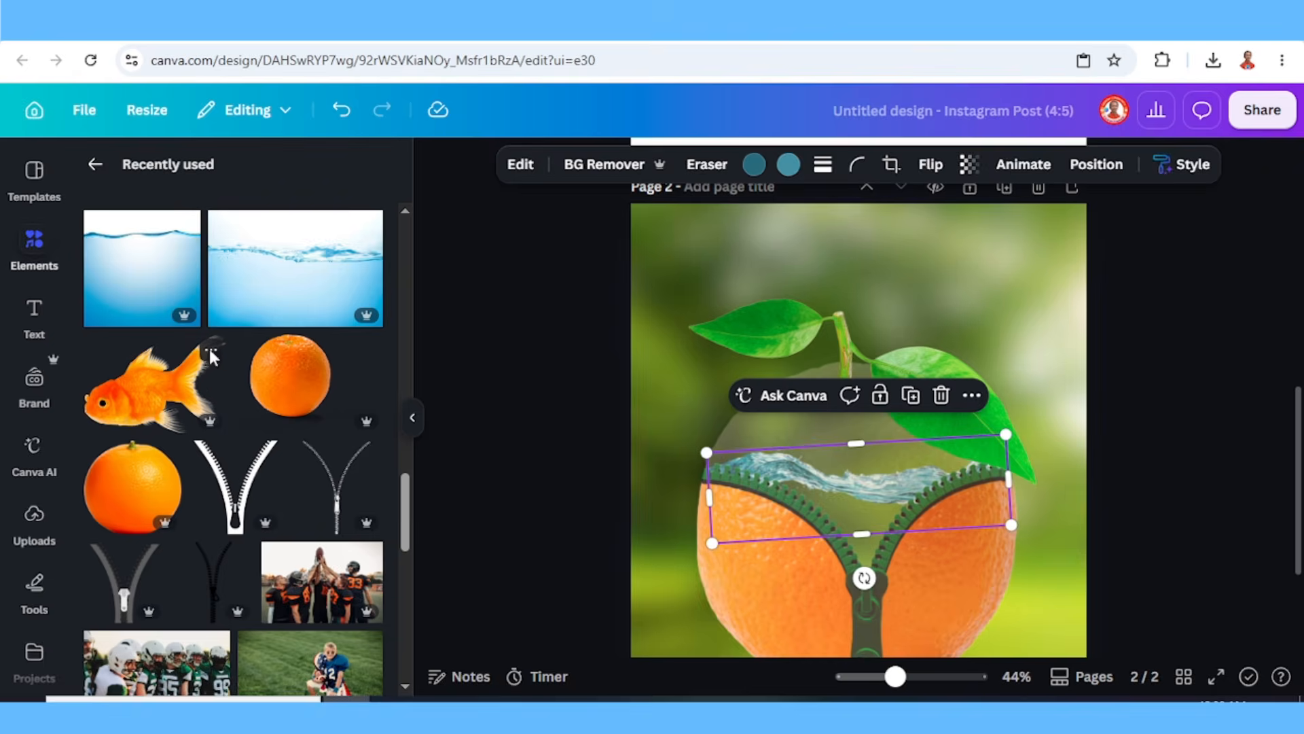
{"action": "left_click", "coordinate": [210, 349]}
{"action": "left_click", "coordinate": [170, 396]}
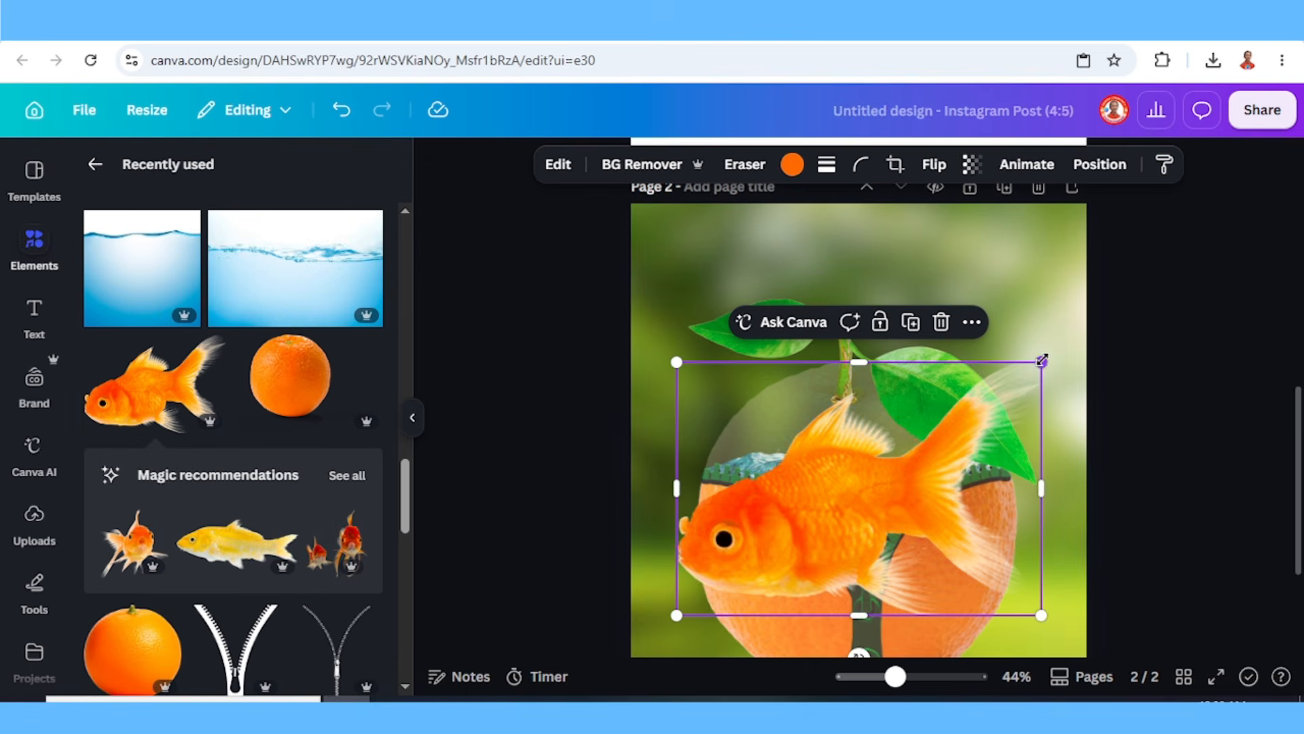
Shrink and tilt the goldfish slightly clockwise inside the zipper opening, and move its layer directly beneath the zippered orange
{"action": "left_click_drag", "start_coordinate": [1043, 358], "coordinate": [917, 501]}
{"action": "left_click_drag", "start_coordinate": [863, 595], "coordinate": [848, 589]}
{"action": "mouse_move", "coordinate": [887, 529]}
{"action": "left_mouse_down"}
{"action": "mouse_move", "coordinate": [901, 556]}
{"action": "mouse_move", "coordinate": [870, 522]}
{"action": "left_mouse_up"}
{"action": "left_click", "coordinate": [1100, 165]}
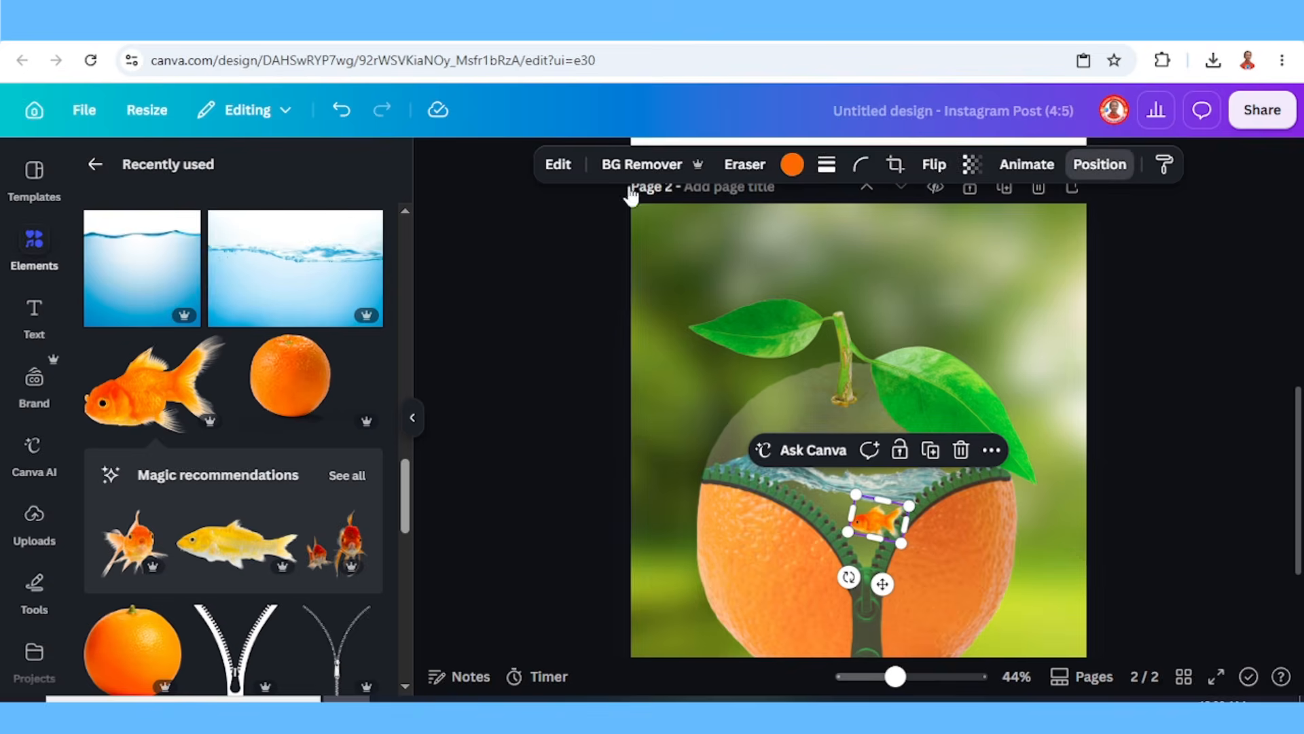
{"action": "left_click_drag", "start_coordinate": [303, 324], "coordinate": [299, 524]}
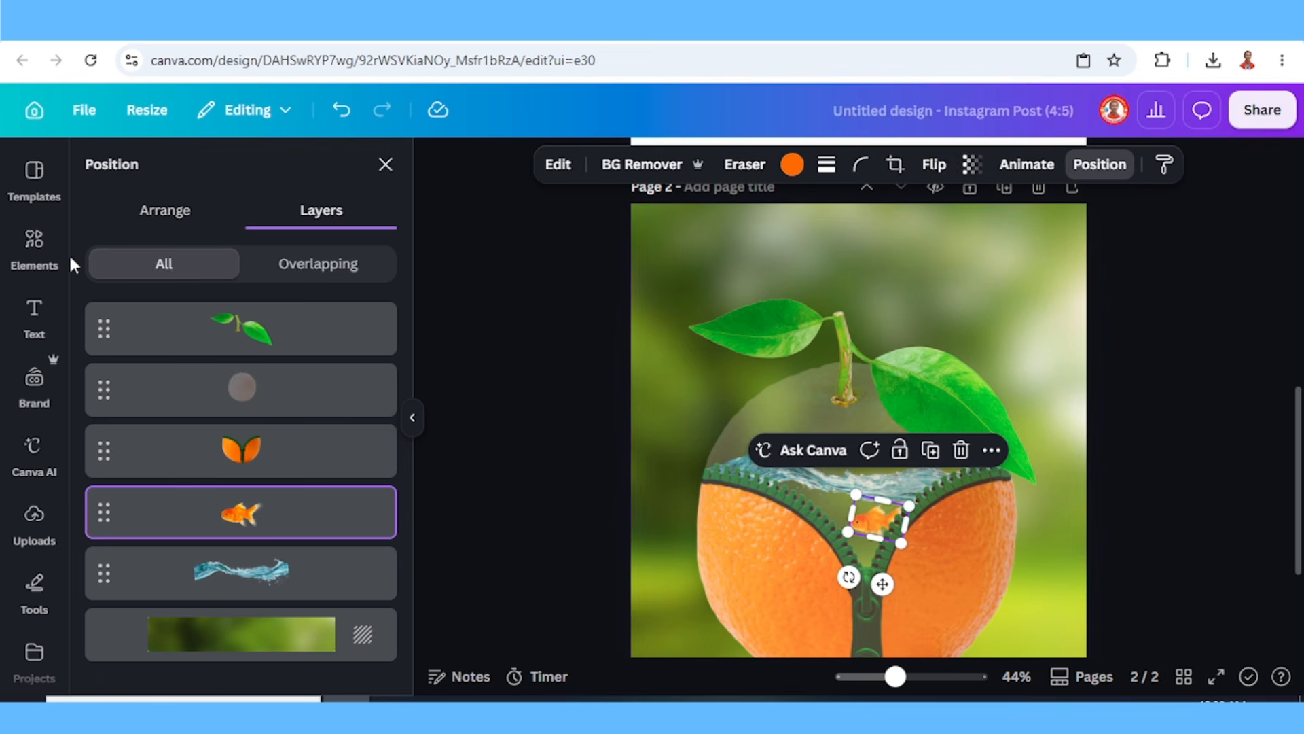
Add the "Water drops in PNG." graphic from the recently used elements, shrink it and place it on the larger leaf
{"action": "left_click", "coordinate": [38, 252]}
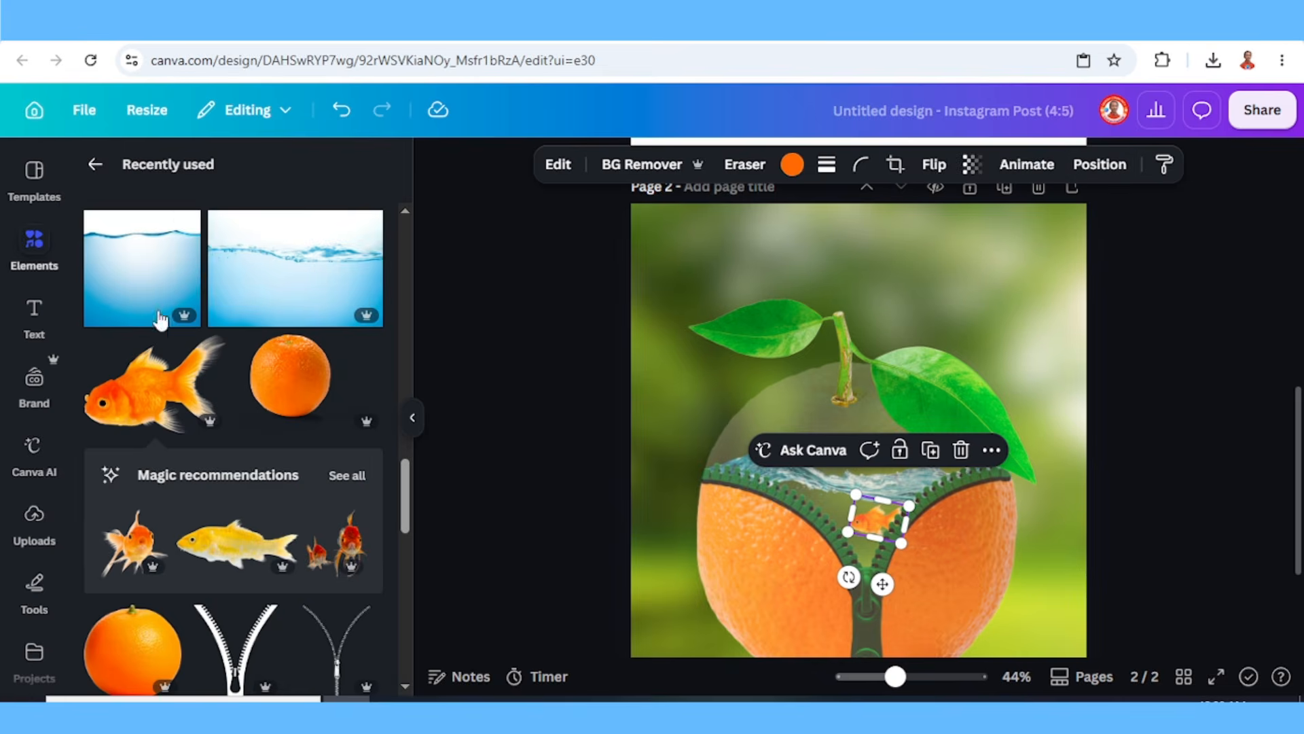
{"action": "scroll", "coordinate": [306, 356], "scroll_direction": "up", "scroll_amount": 10}
{"action": "left_click", "coordinate": [191, 506]}
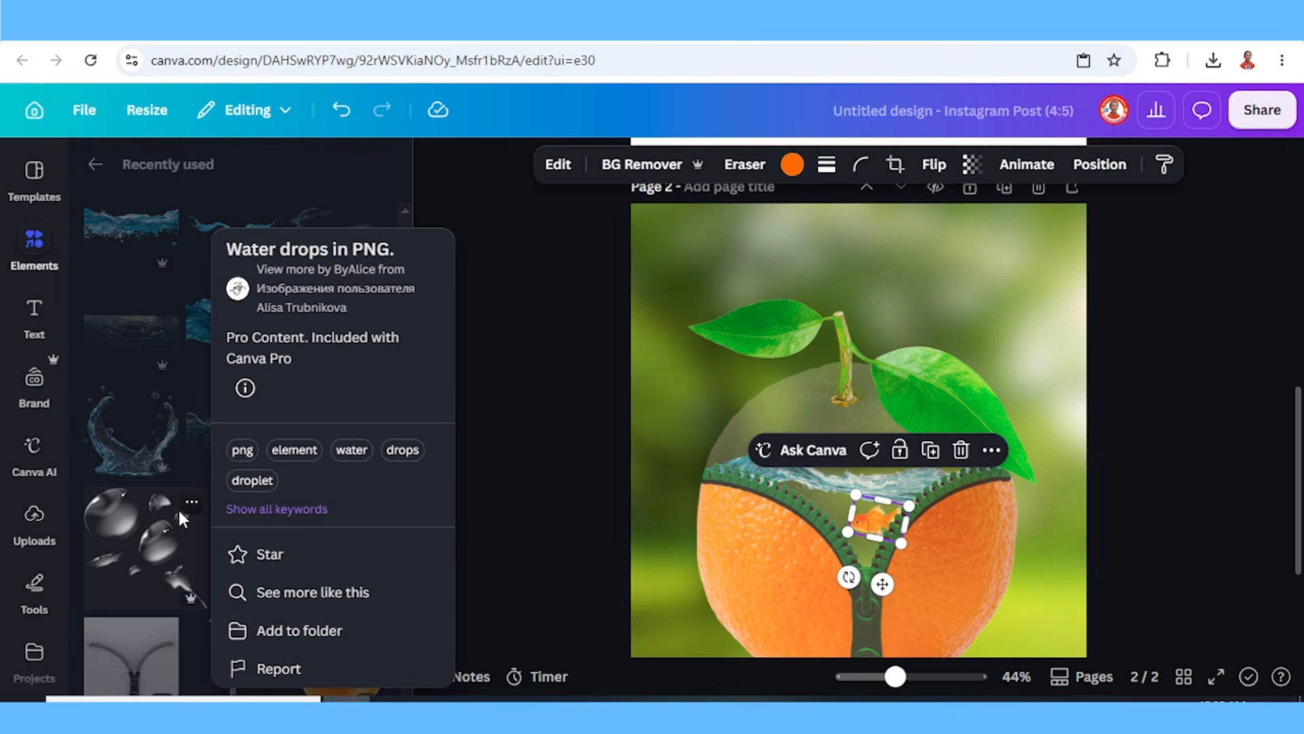
{"action": "left_click", "coordinate": [150, 534]}
{"action": "left_click", "coordinate": [154, 544]}
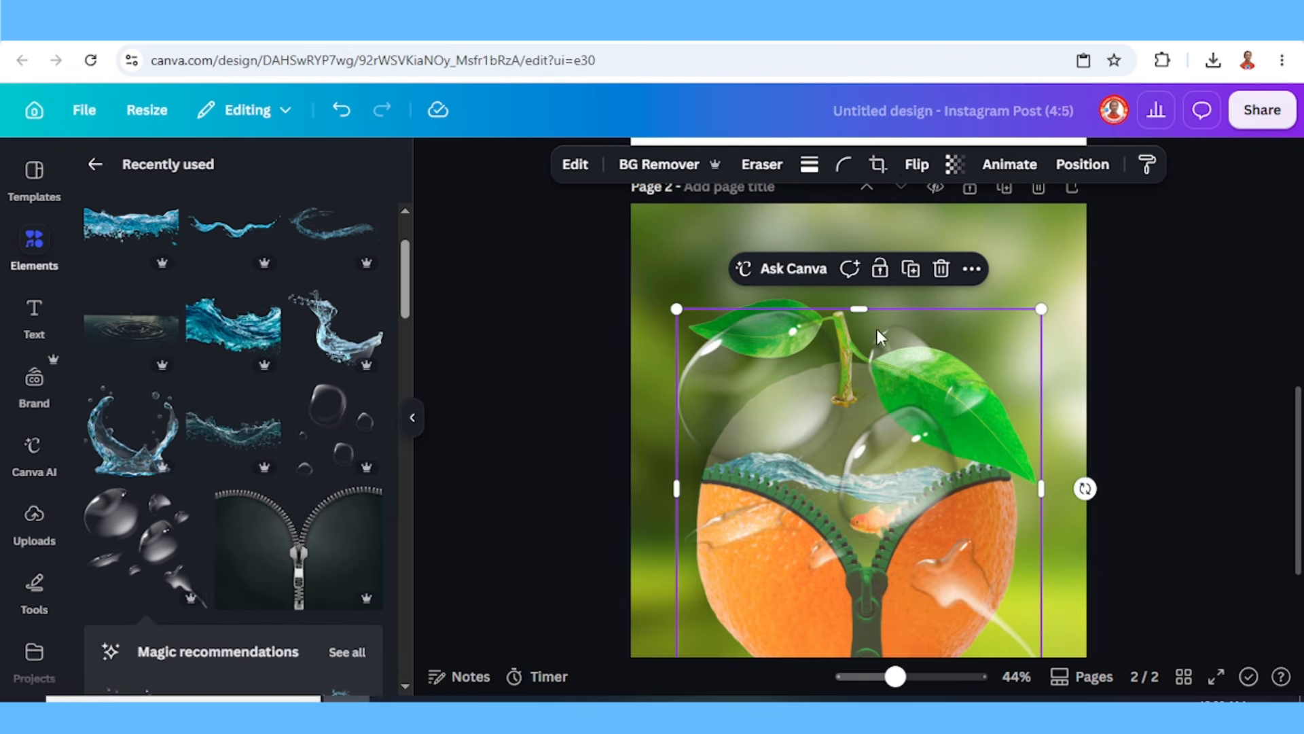
{"action": "left_click_drag", "start_coordinate": [1043, 310], "coordinate": [789, 632]}
{"action": "left_click_drag", "start_coordinate": [709, 621], "coordinate": [926, 392]}
Add the "water drops transparent set" graphic, shrink it onto the smaller leaf and place a smaller copy low on the larger leaf
{"action": "left_click", "coordinate": [367, 401]}
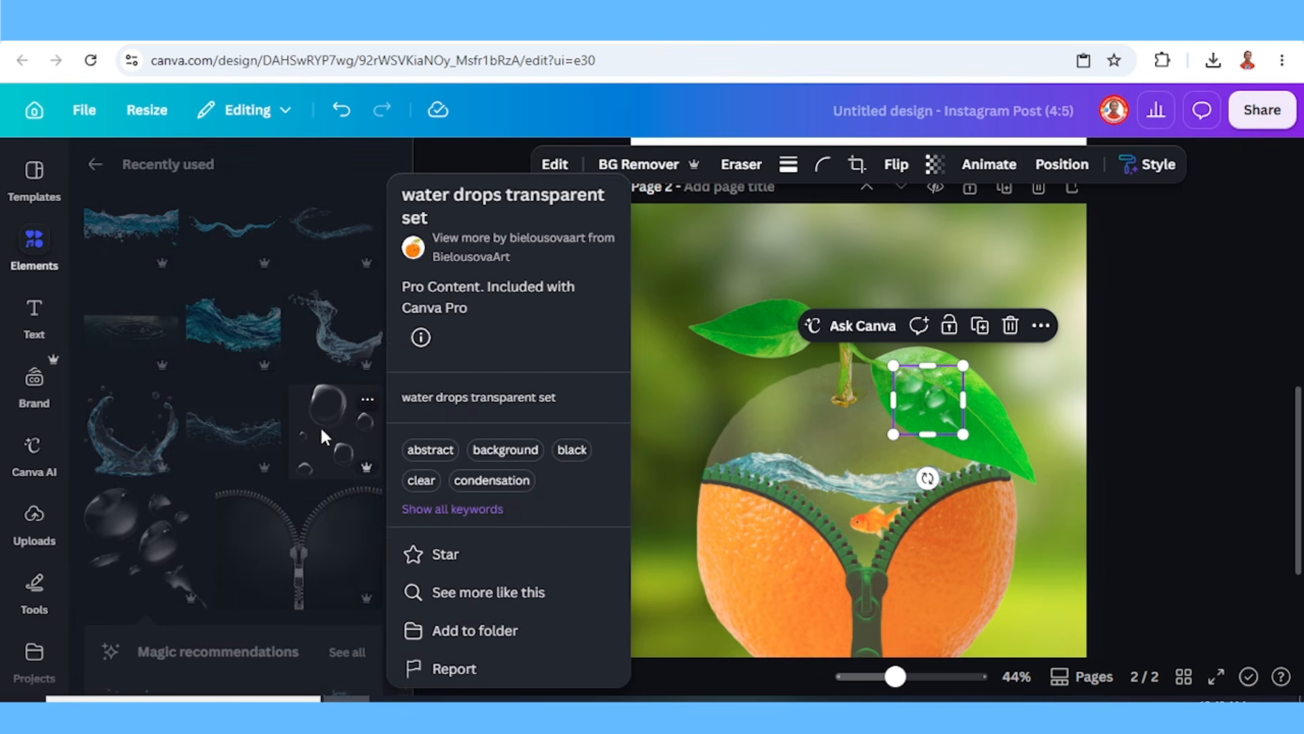
{"action": "left_click", "coordinate": [320, 426]}
{"action": "left_click", "coordinate": [326, 436]}
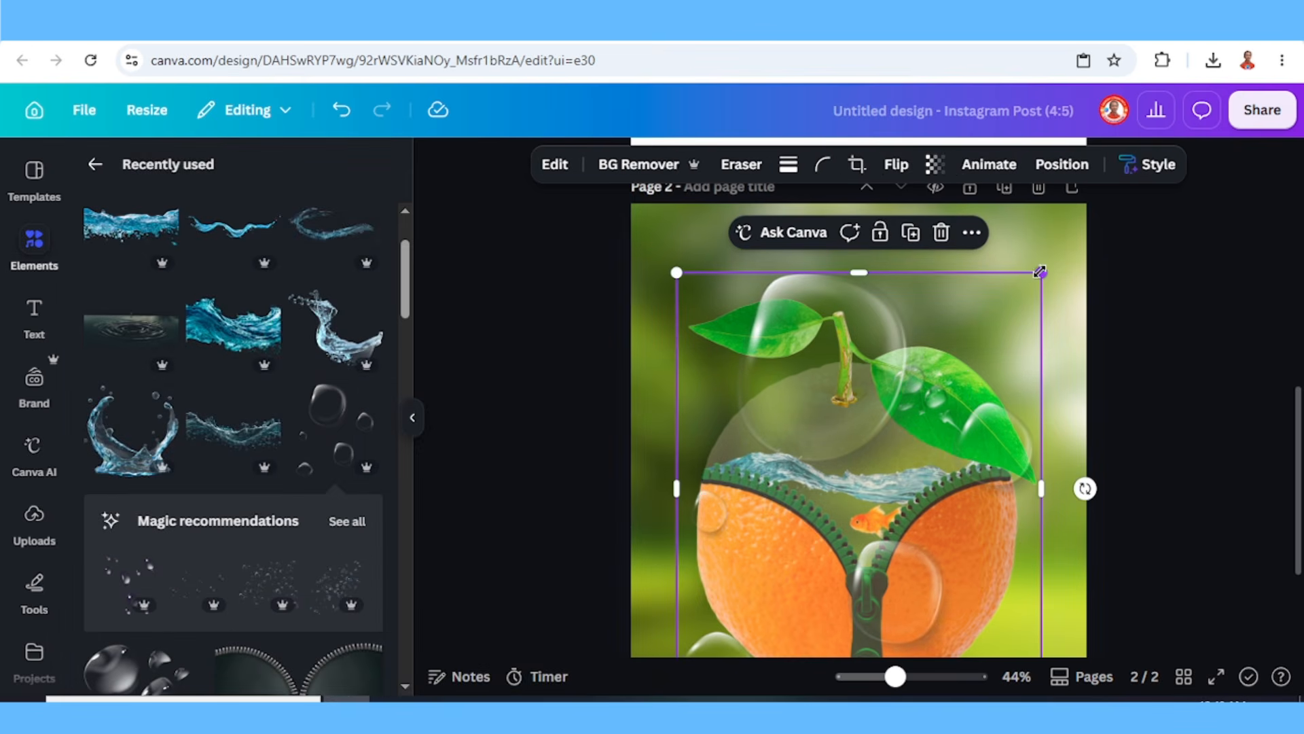
{"action": "left_click_drag", "start_coordinate": [1039, 272], "coordinate": [809, 544]}
{"action": "left_click_drag", "start_coordinate": [777, 643], "coordinate": [812, 383]}
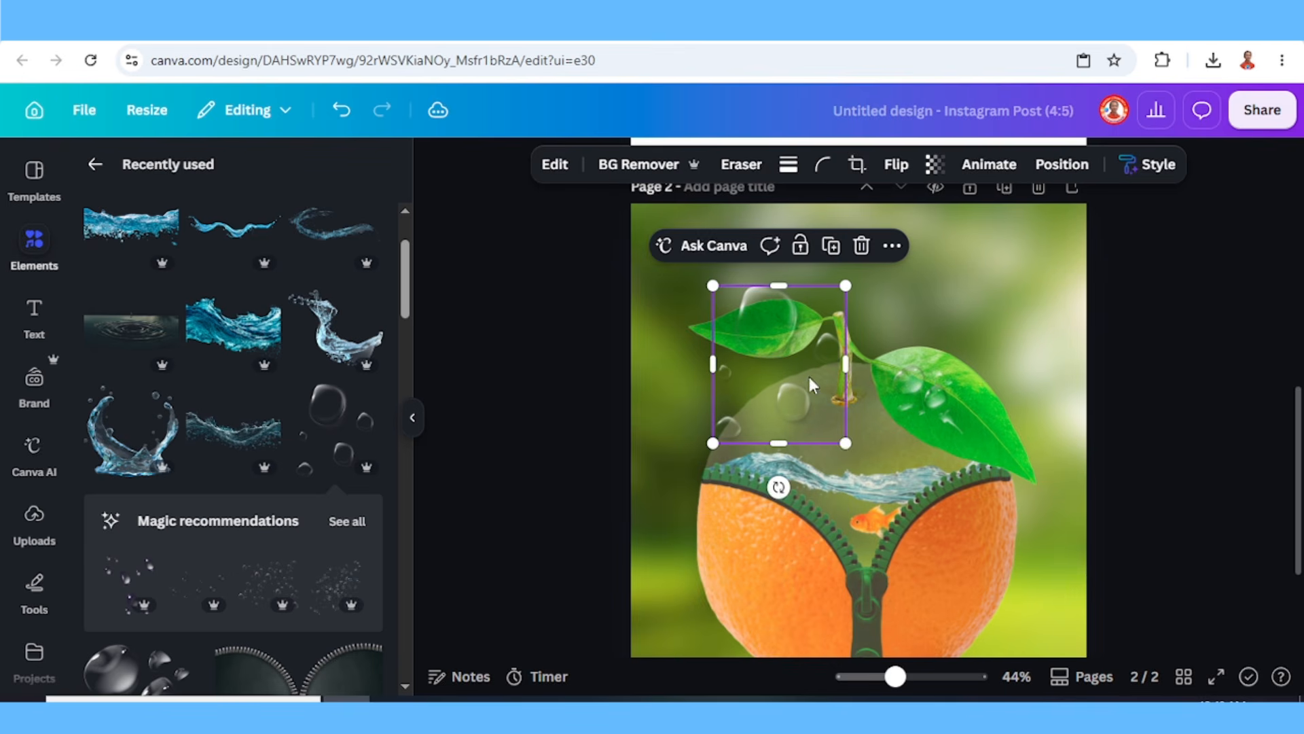
{"action": "left_click_drag", "start_coordinate": [841, 446], "coordinate": [979, 426]}
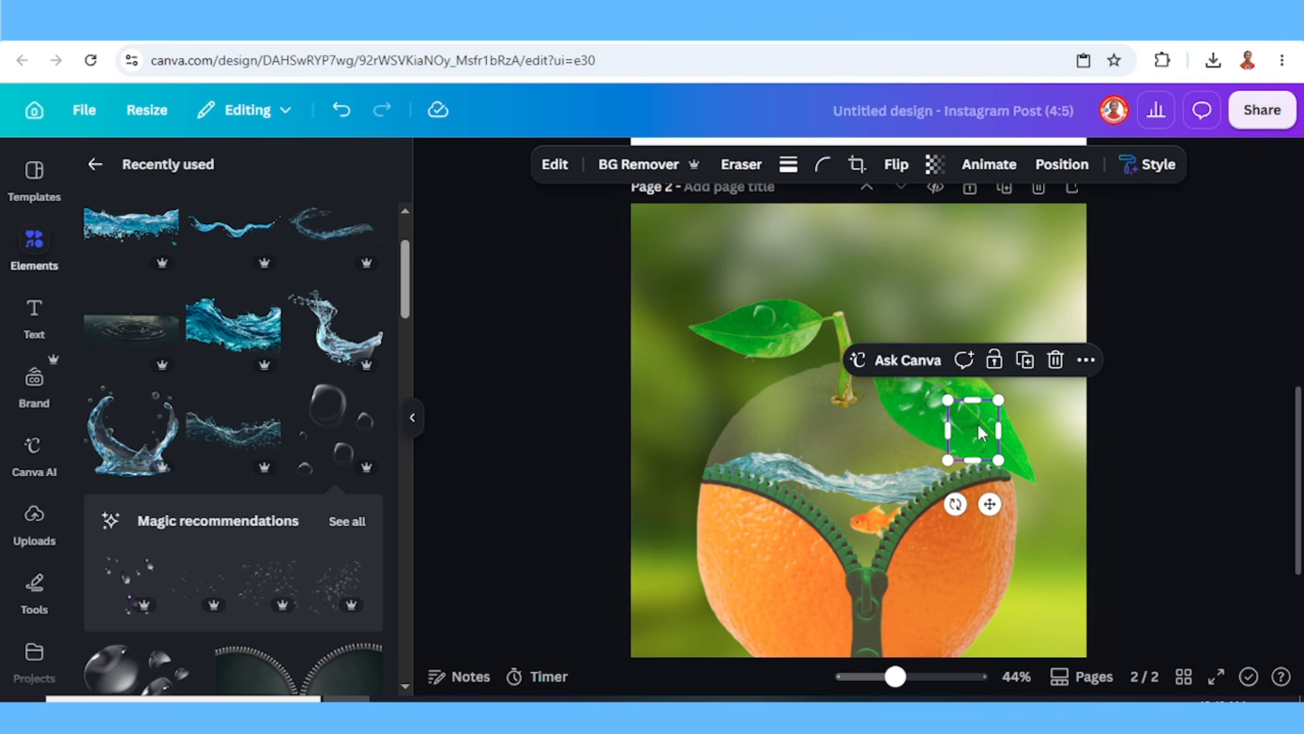
Add the "Water drops" graphic by ArtDingo from the recently used elements to page 2
{"action": "scroll", "coordinate": [300, 442], "scroll_direction": "down", "scroll_amount": 8}
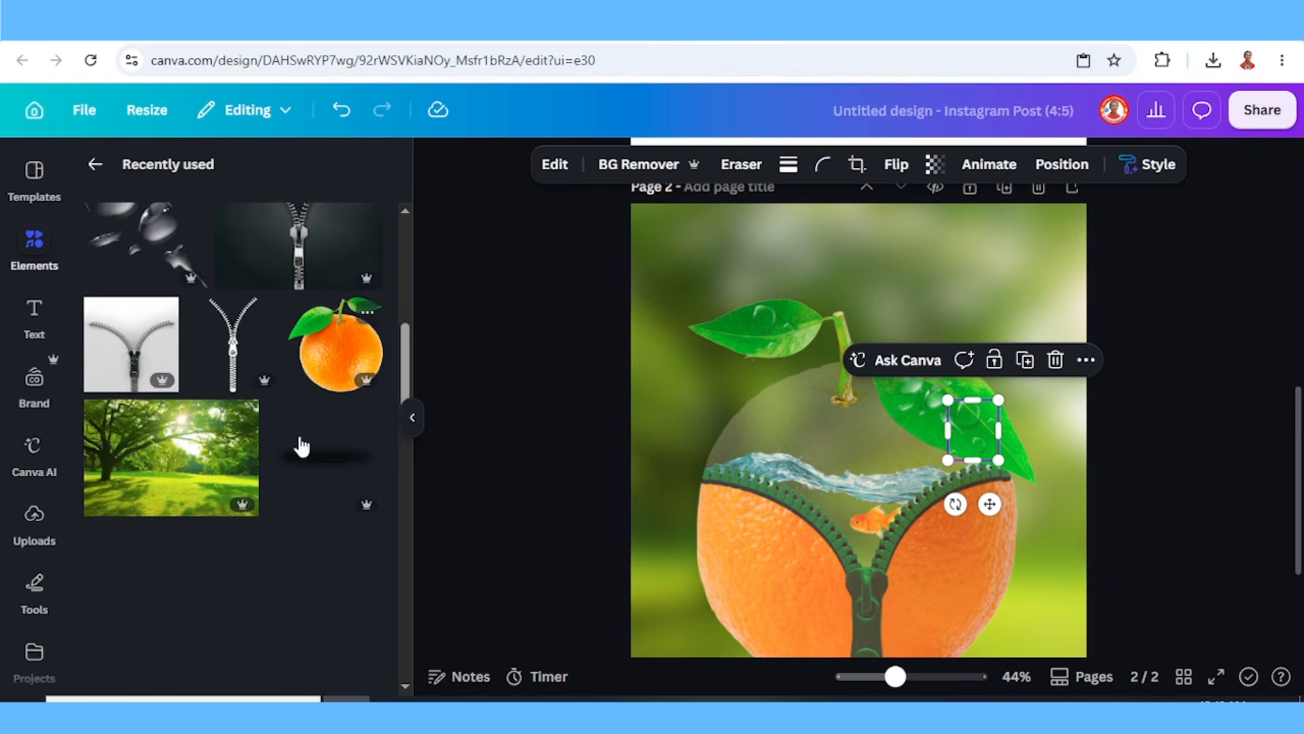
{"action": "scroll", "coordinate": [303, 446], "scroll_direction": "down", "scroll_amount": 1}
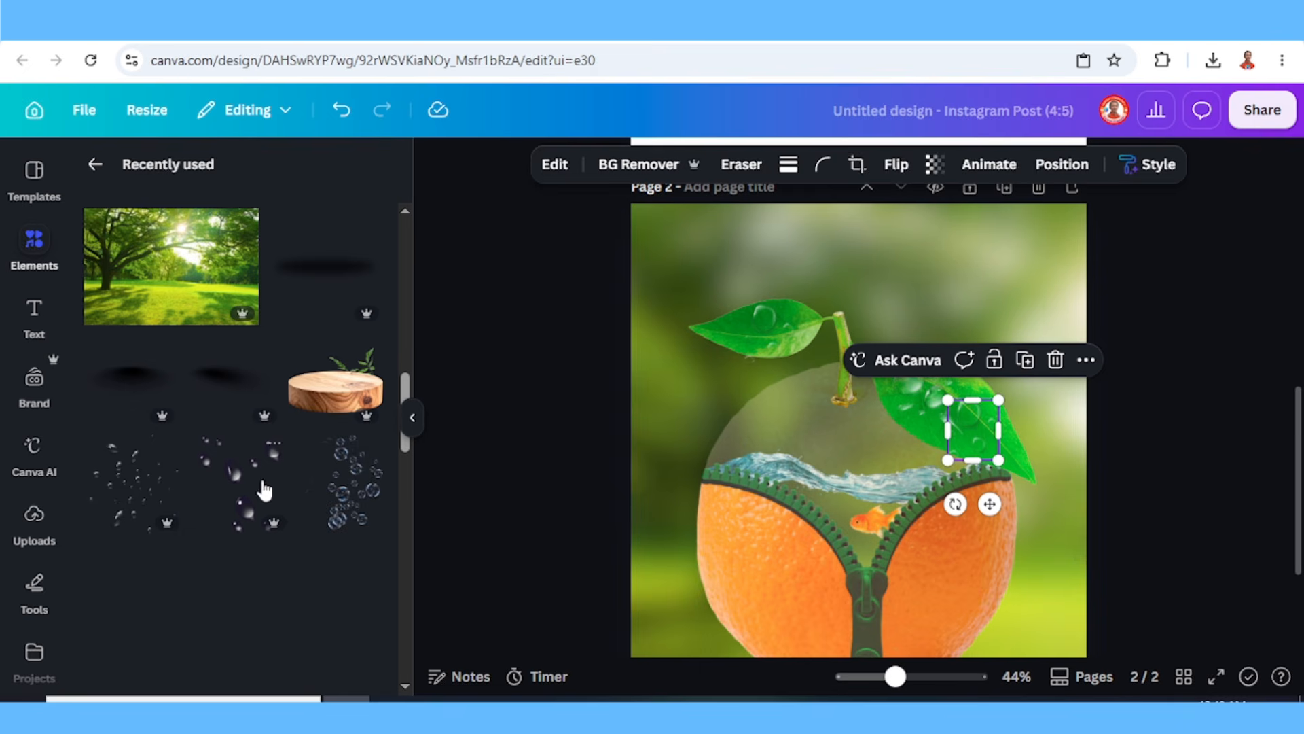
{"action": "left_click", "coordinate": [276, 451]}
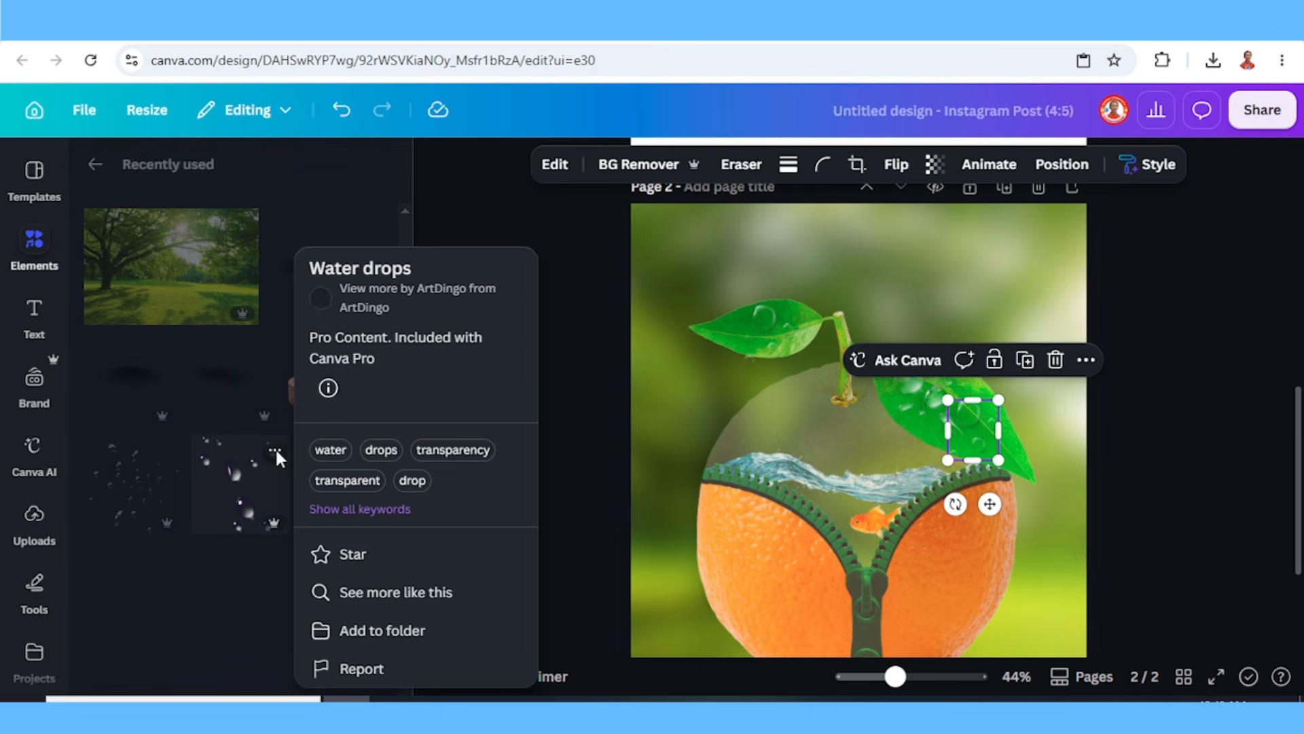
{"action": "left_click", "coordinate": [238, 503]}
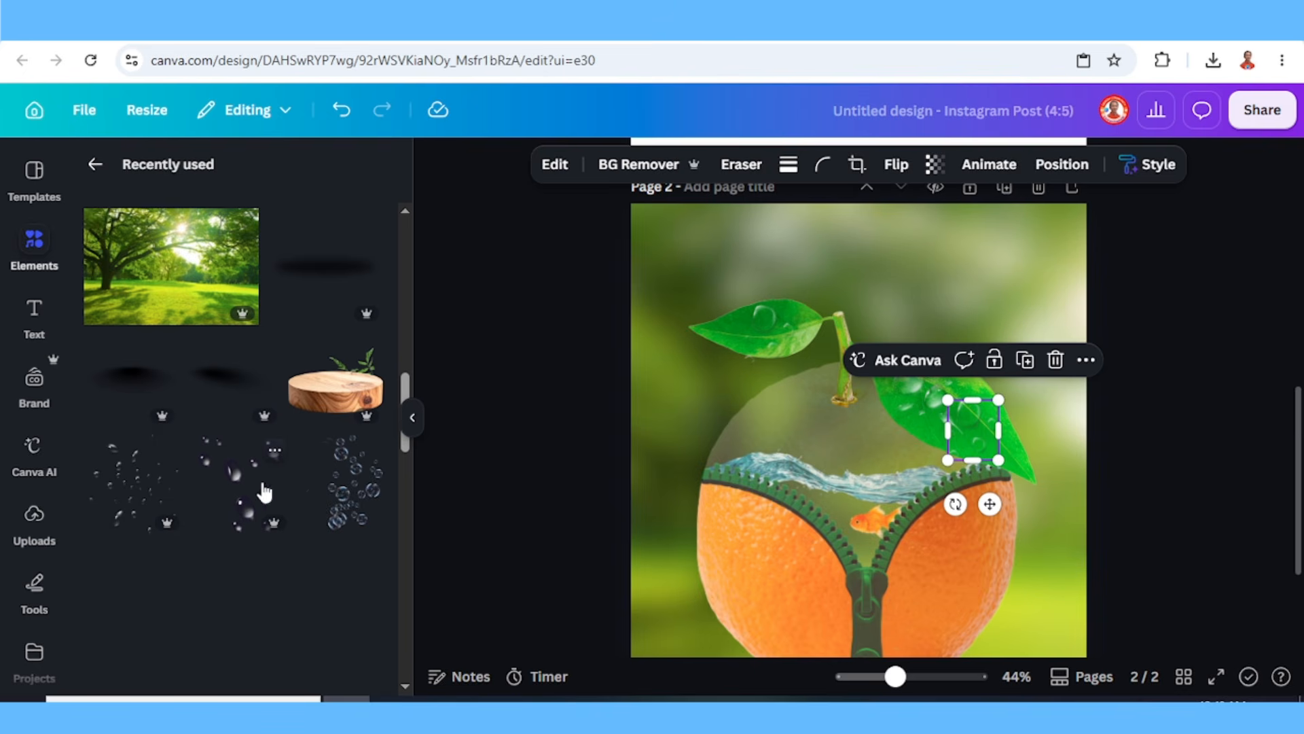
{"action": "left_click", "coordinate": [264, 492]}
Shrink the ArtDingo drops onto the orange's left half and place two smaller copies on the translucent top's left side
{"action": "left_click_drag", "start_coordinate": [1042, 282], "coordinate": [835, 469]}
{"action": "left_click", "coordinate": [822, 472]}
{"action": "left_click", "coordinate": [857, 357]}
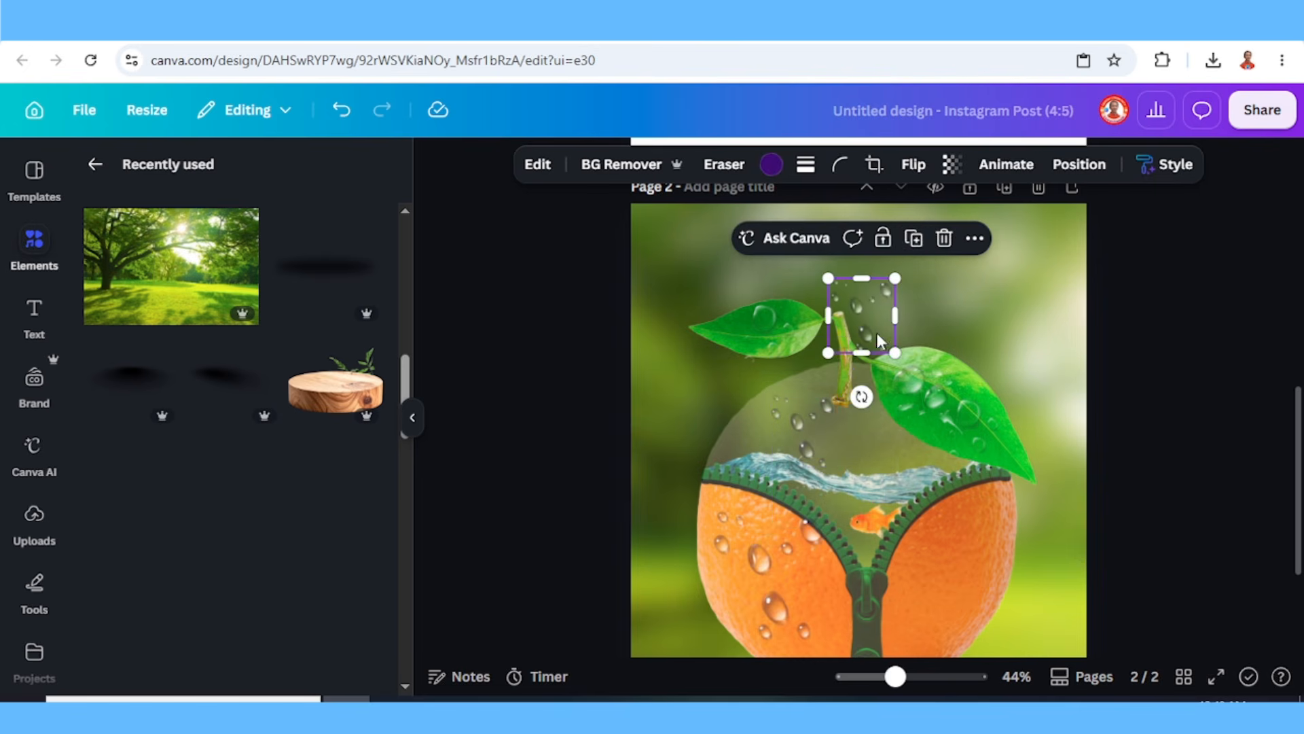
{"action": "left_click_drag", "start_coordinate": [877, 340], "coordinate": [783, 471]}
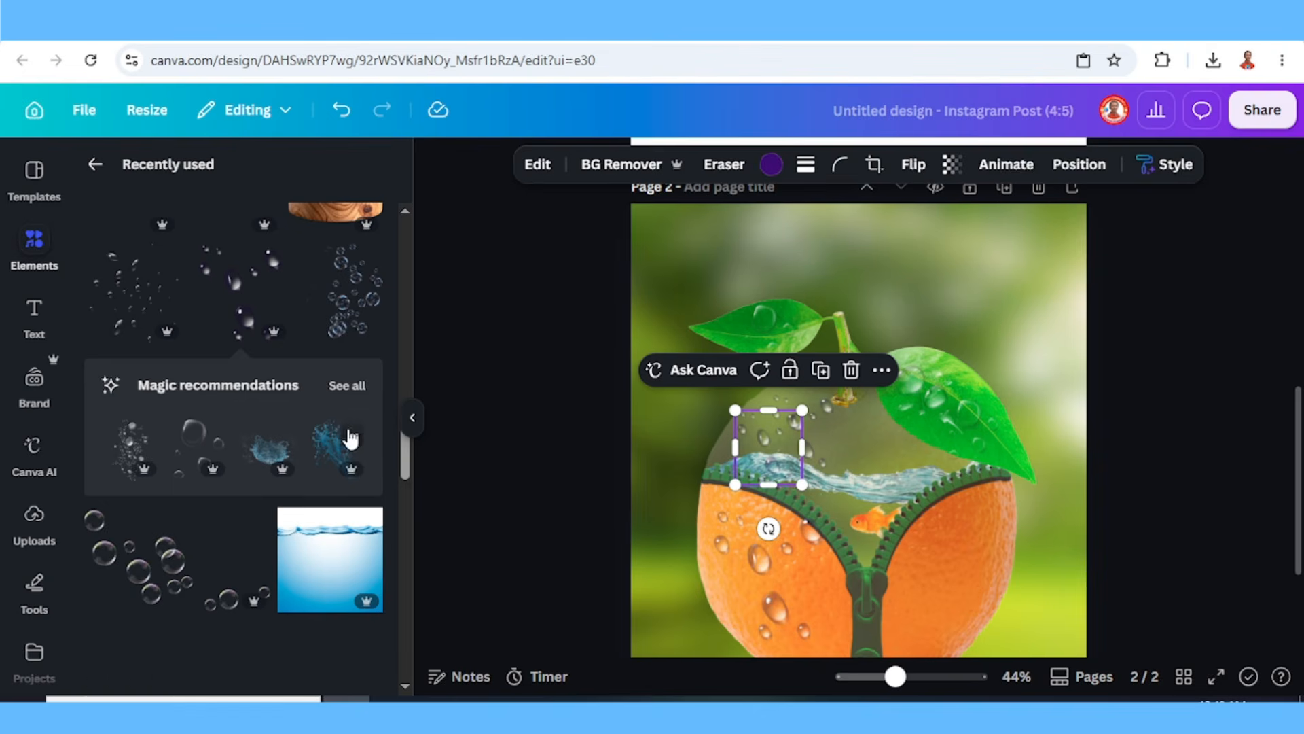
Add the "Water drops" graphic with many small scattered drops, shrink it and place it over the orange's right half
{"action": "left_click", "coordinate": [163, 257]}
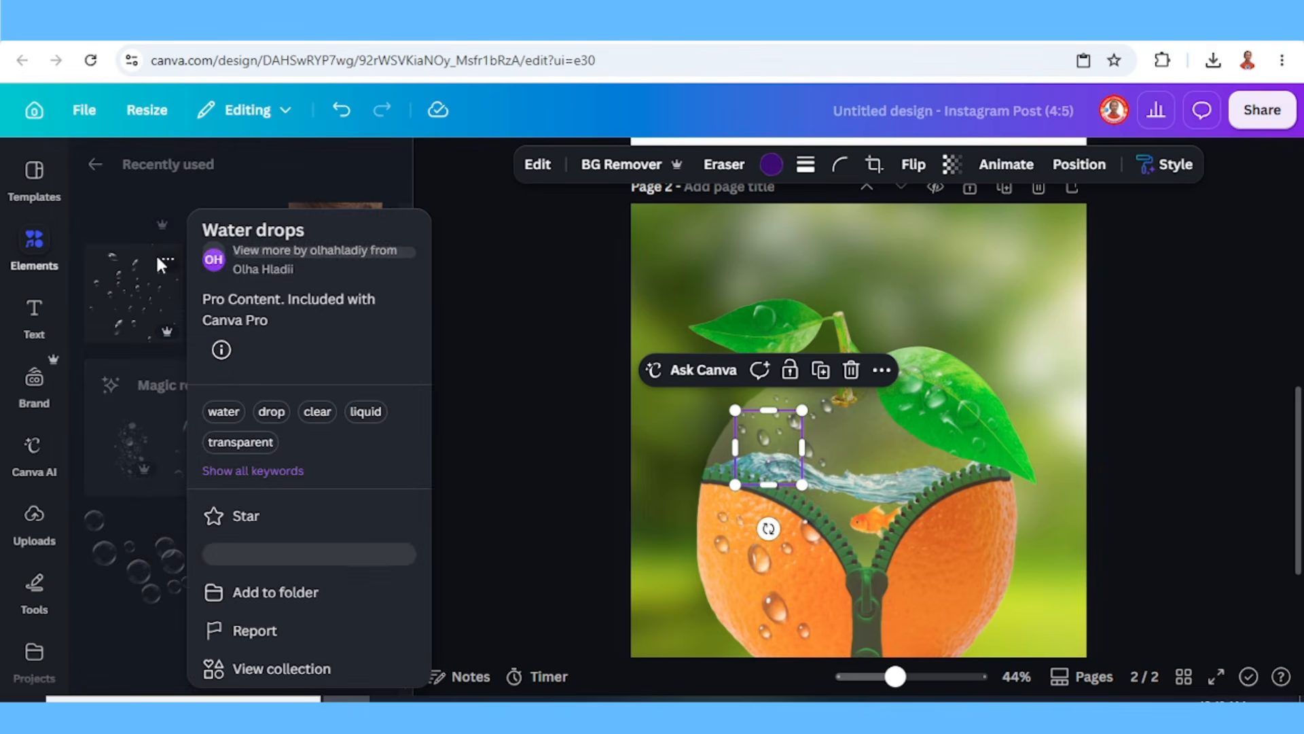
{"action": "left_click", "coordinate": [134, 292]}
{"action": "left_click", "coordinate": [137, 300]}
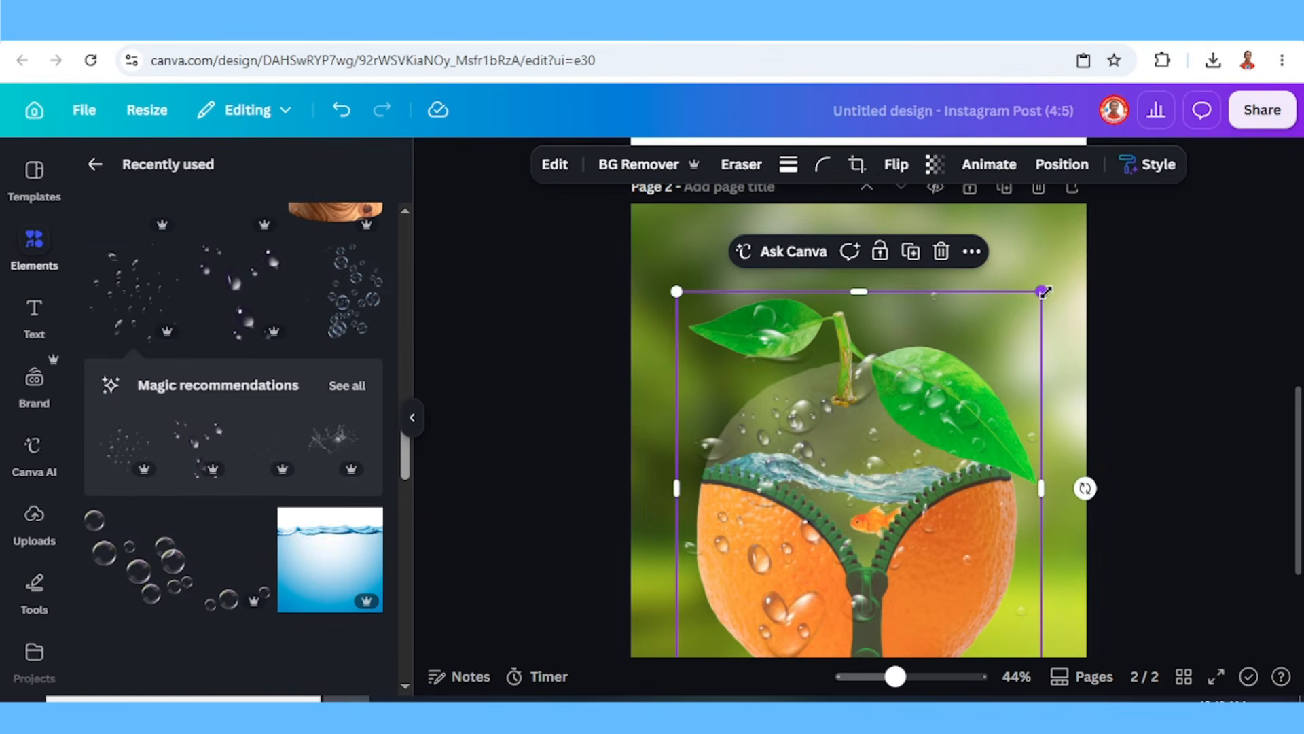
{"action": "left_click_drag", "start_coordinate": [1043, 291], "coordinate": [920, 523]}
{"action": "left_click_drag", "start_coordinate": [806, 591], "coordinate": [957, 541]}
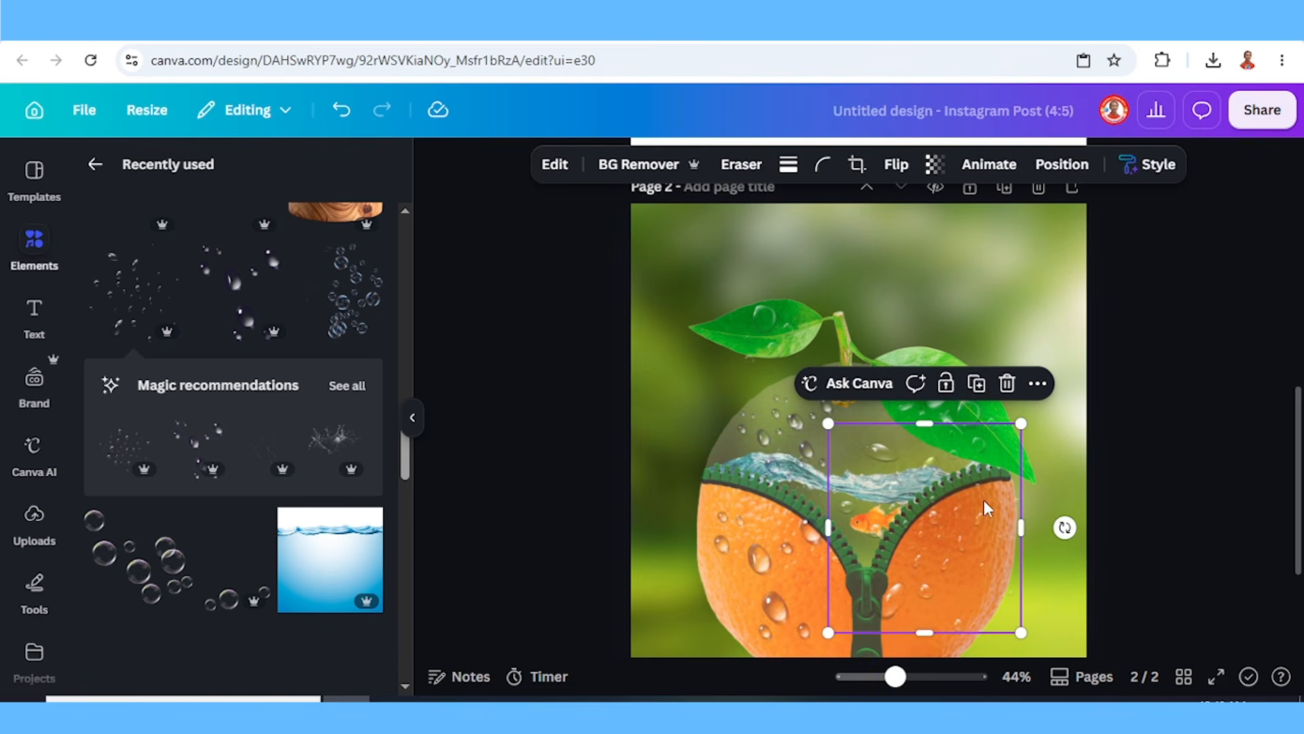
Duplicate the small scattered drops, shrink the copy and place it on the translucent top just above the water
{"action": "left_click", "coordinate": [983, 392]}
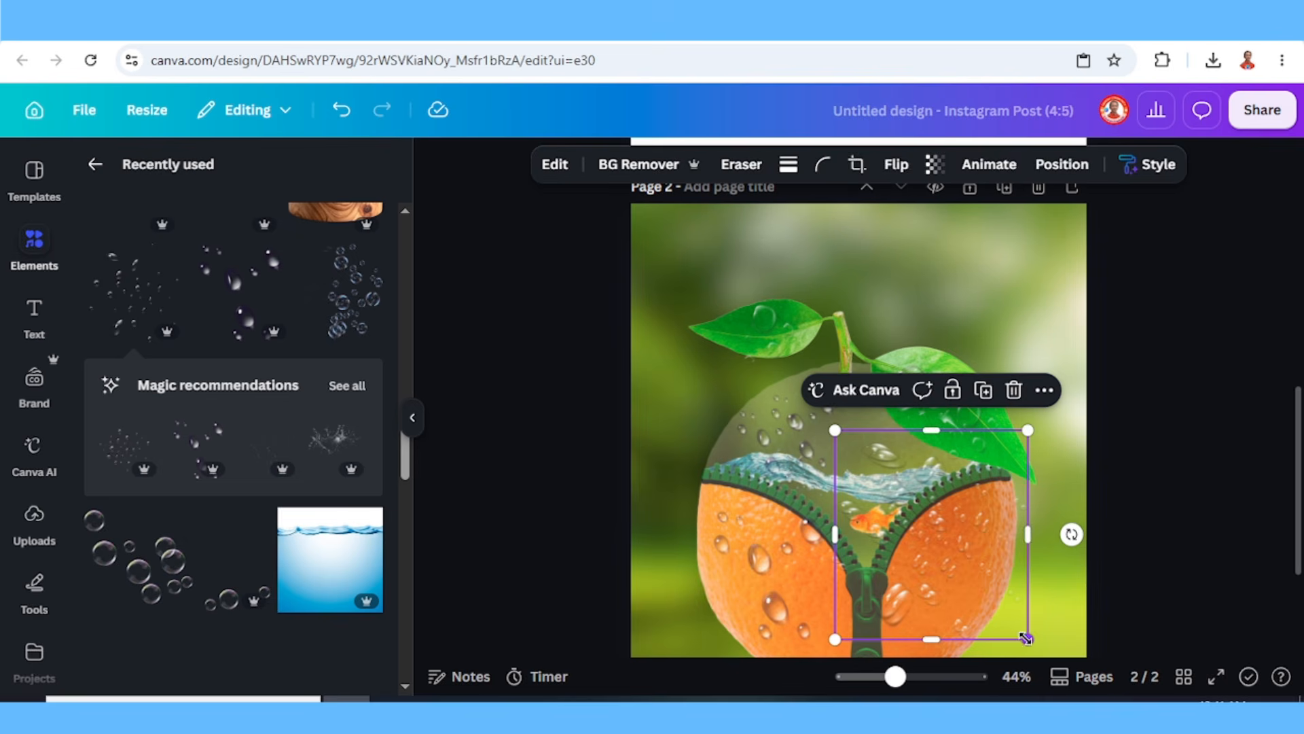
{"action": "left_click_drag", "start_coordinate": [1026, 639], "coordinate": [894, 495]}
{"action": "left_click_drag", "start_coordinate": [879, 471], "coordinate": [879, 446]}
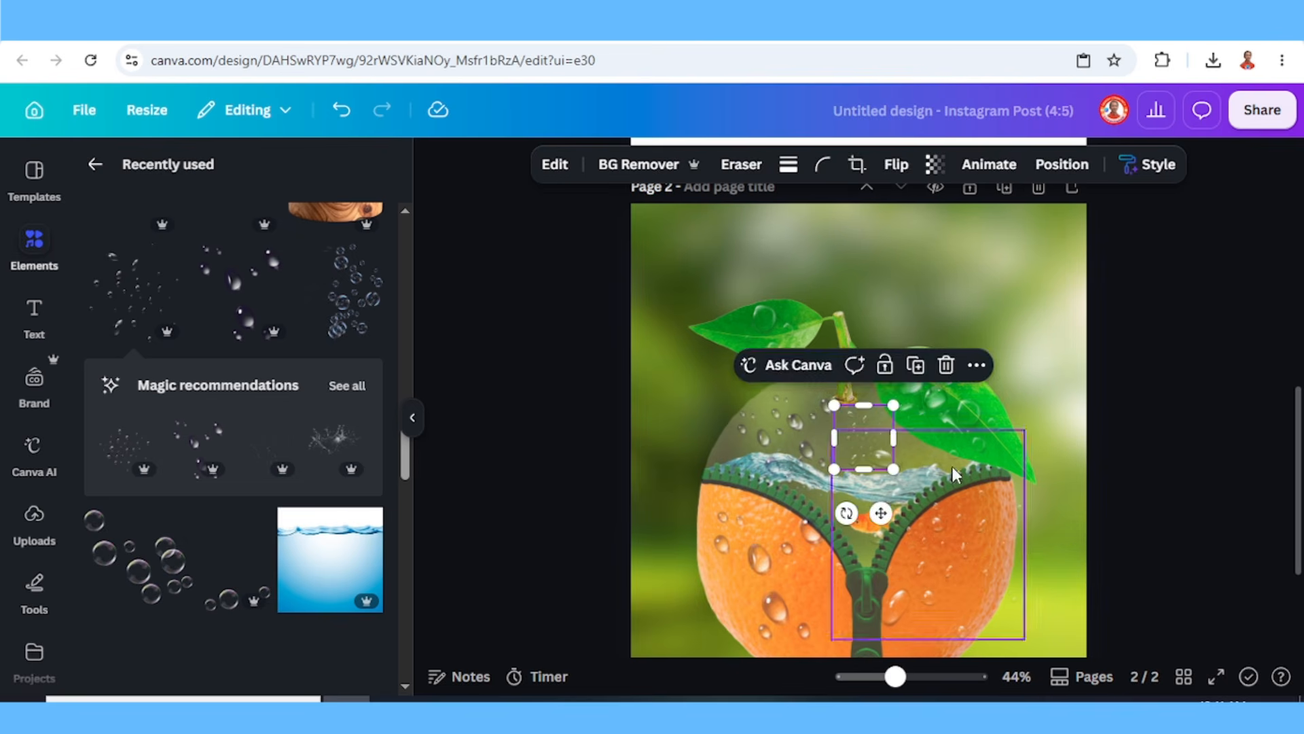
Move the translucent orange's layer directly beneath the zippered orange
{"action": "left_click", "coordinate": [1117, 171]}
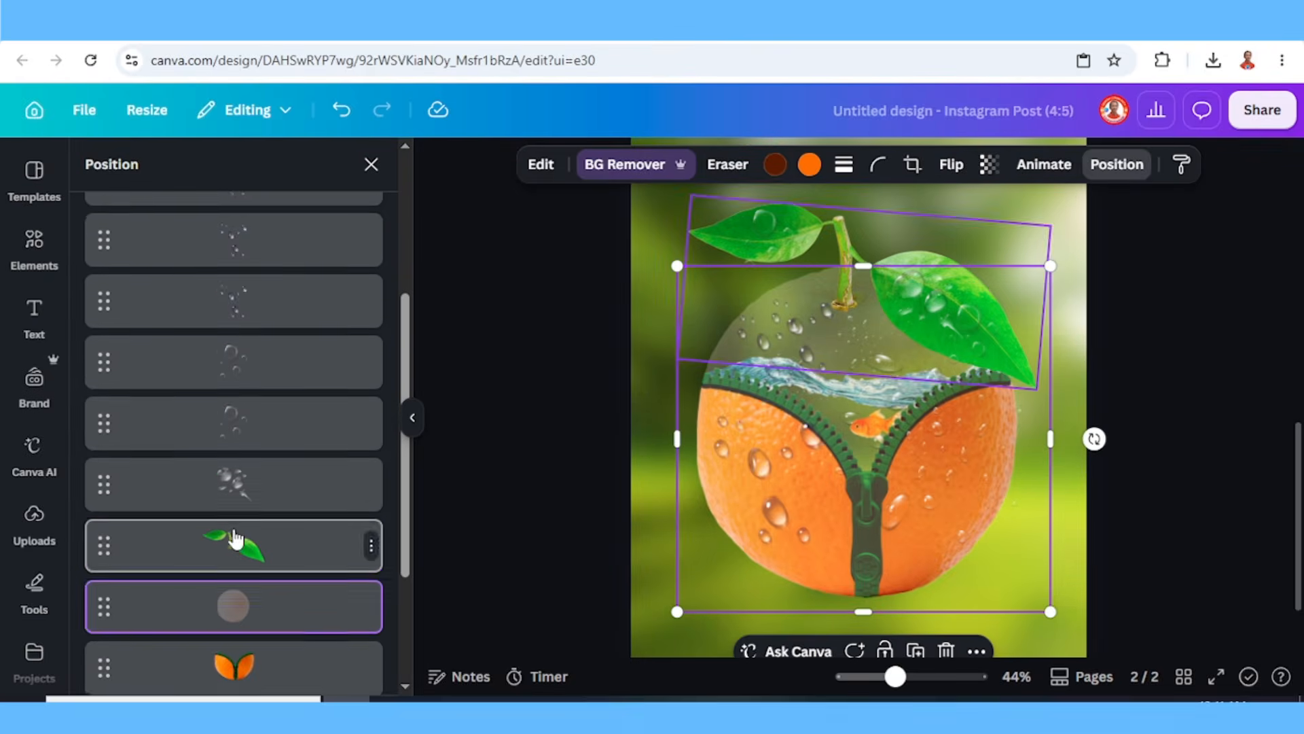
{"action": "scroll", "coordinate": [266, 533], "scroll_direction": "down", "scroll_amount": 2}
{"action": "left_click_drag", "start_coordinate": [269, 530], "coordinate": [263, 598]}
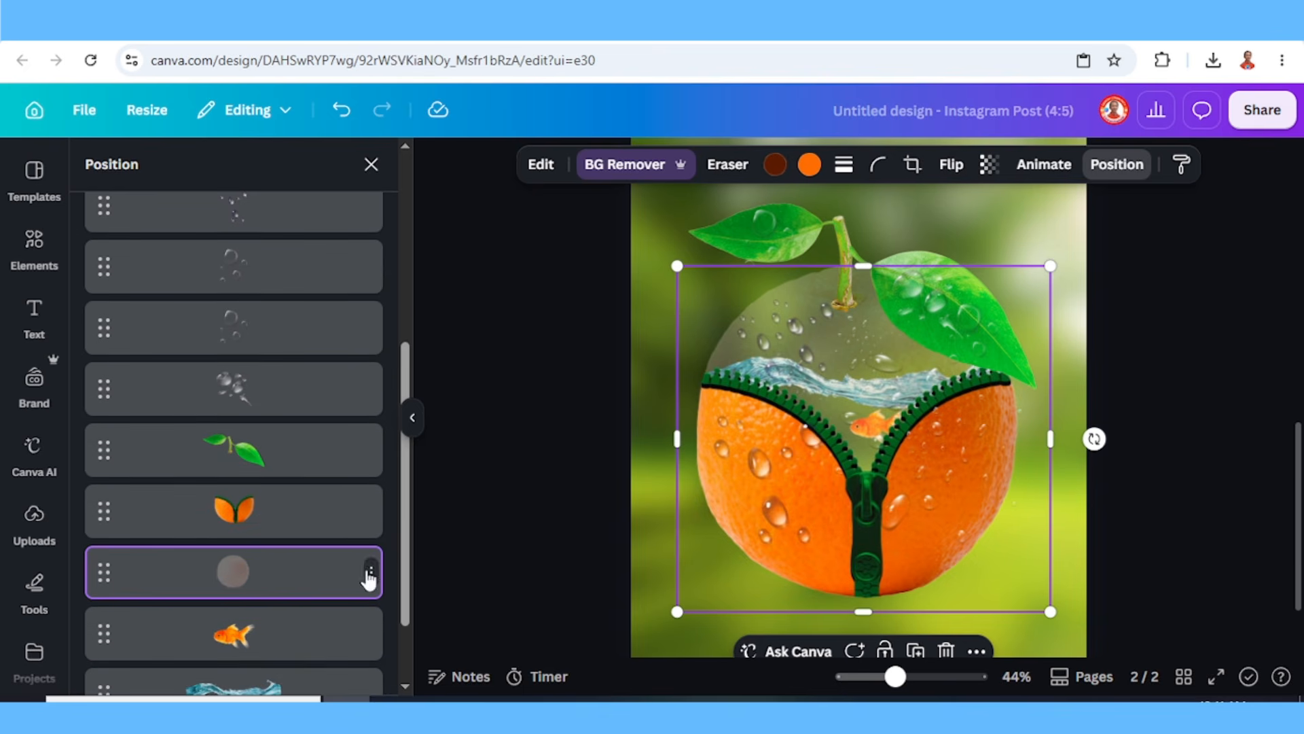
Group all the orange, leaf, water, fish and droplet elements and move the group slightly up on the page
{"action": "left_click", "coordinate": [479, 527]}
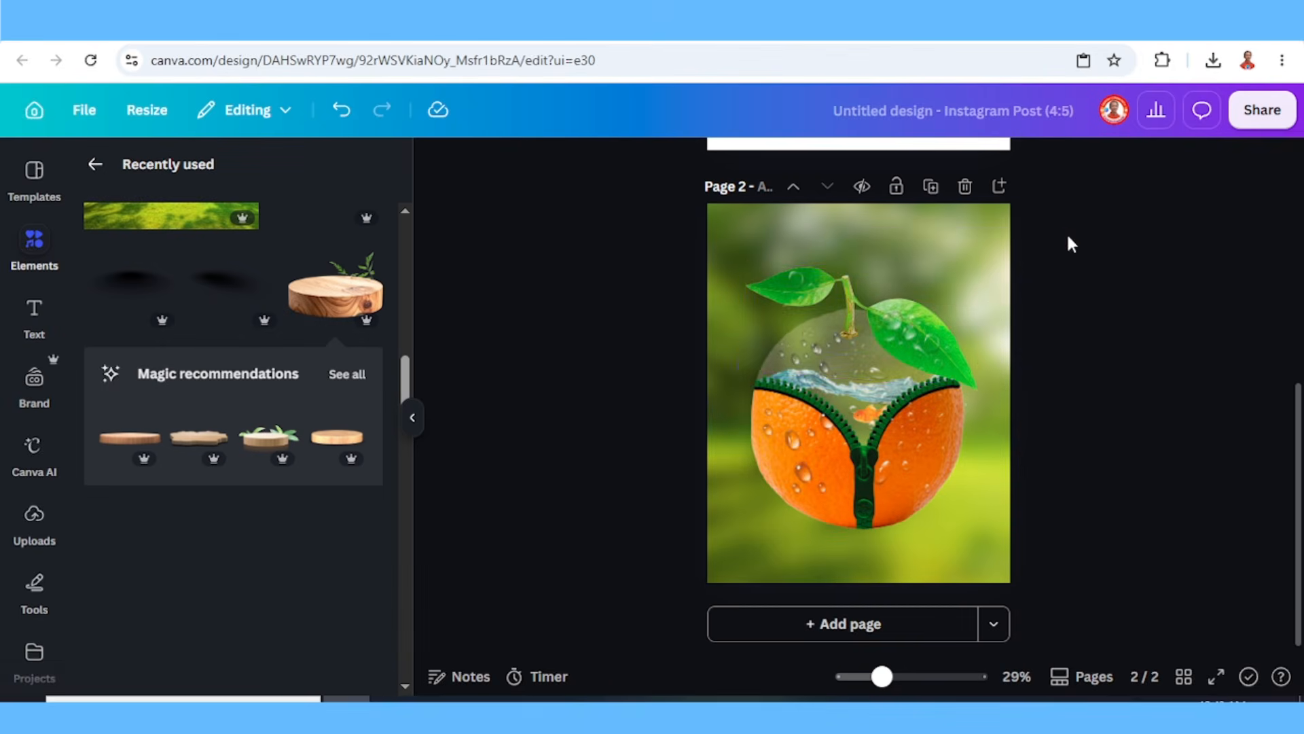
{"action": "left_click_drag", "start_coordinate": [1066, 232], "coordinate": [696, 553]}
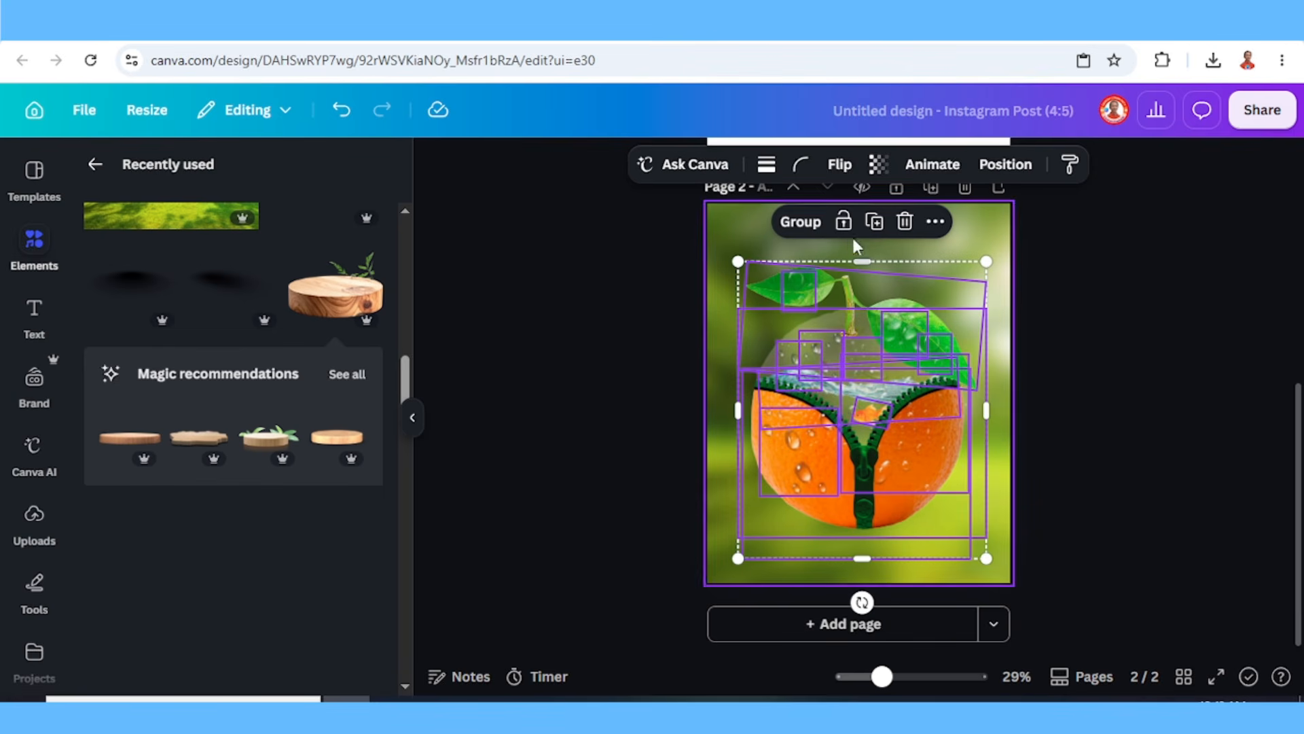
{"action": "key", "text": "ctrl+g"}
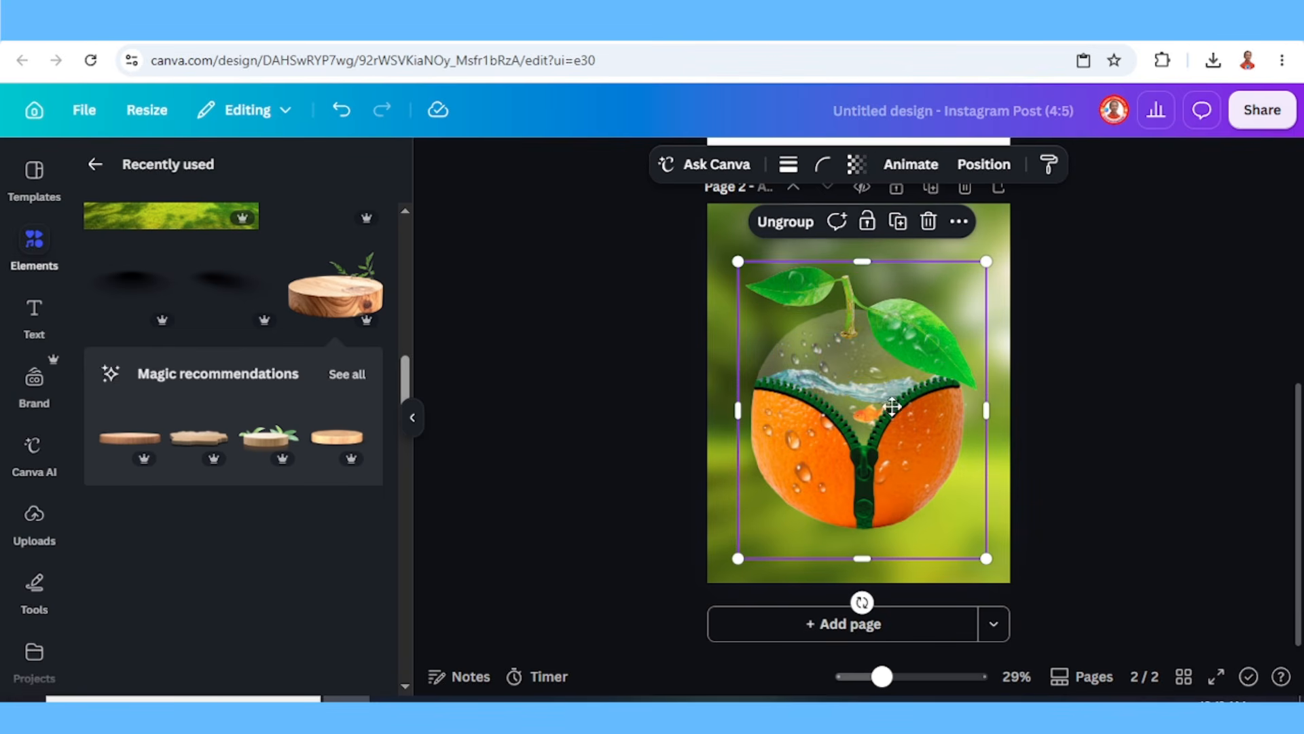
{"action": "left_click_drag", "start_coordinate": [893, 406], "coordinate": [892, 382]}
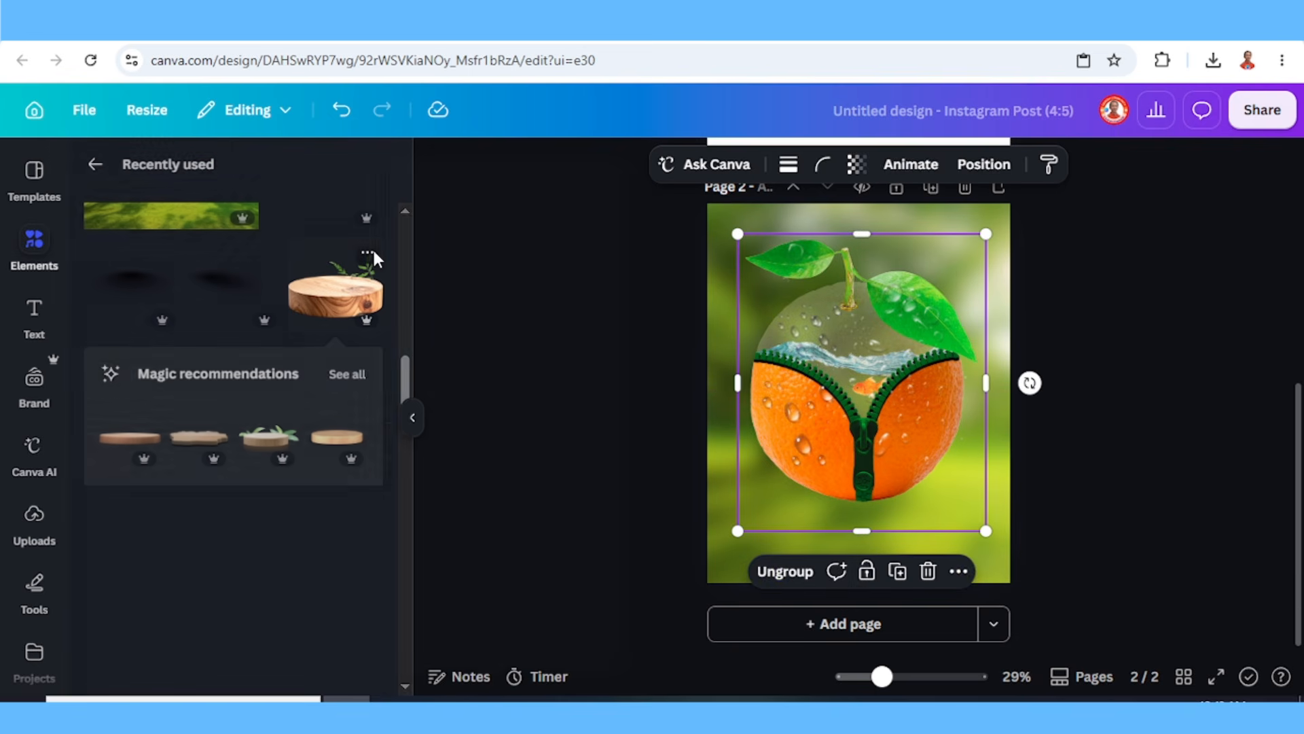
Add the wood platform with sprig graphic, enlarge it beyond the page width and center it along the page's bottom
{"action": "left_click", "coordinate": [371, 255]}
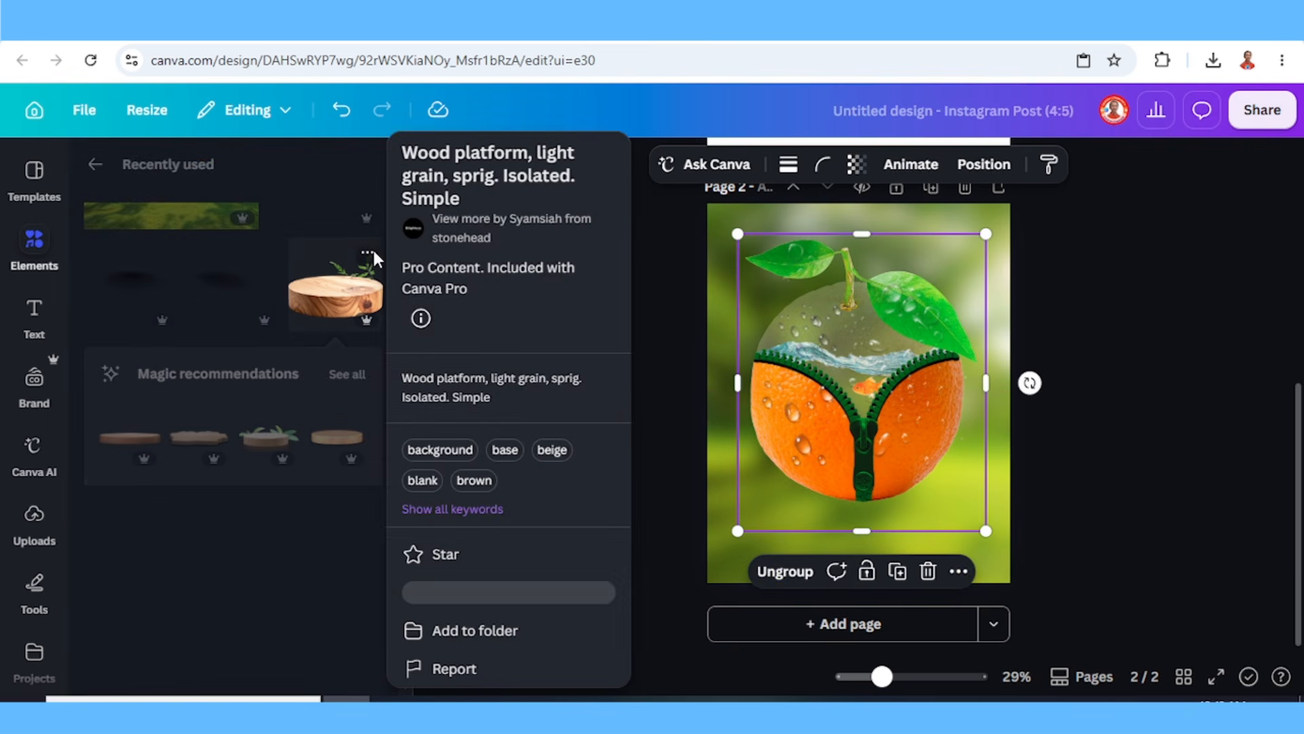
{"action": "left_click", "coordinate": [337, 300]}
{"action": "left_click_drag", "start_coordinate": [874, 401], "coordinate": [852, 522]}
{"action": "left_click_drag", "start_coordinate": [956, 428], "coordinate": [1056, 368]}
{"action": "left_click_drag", "start_coordinate": [957, 500], "coordinate": [931, 531]}
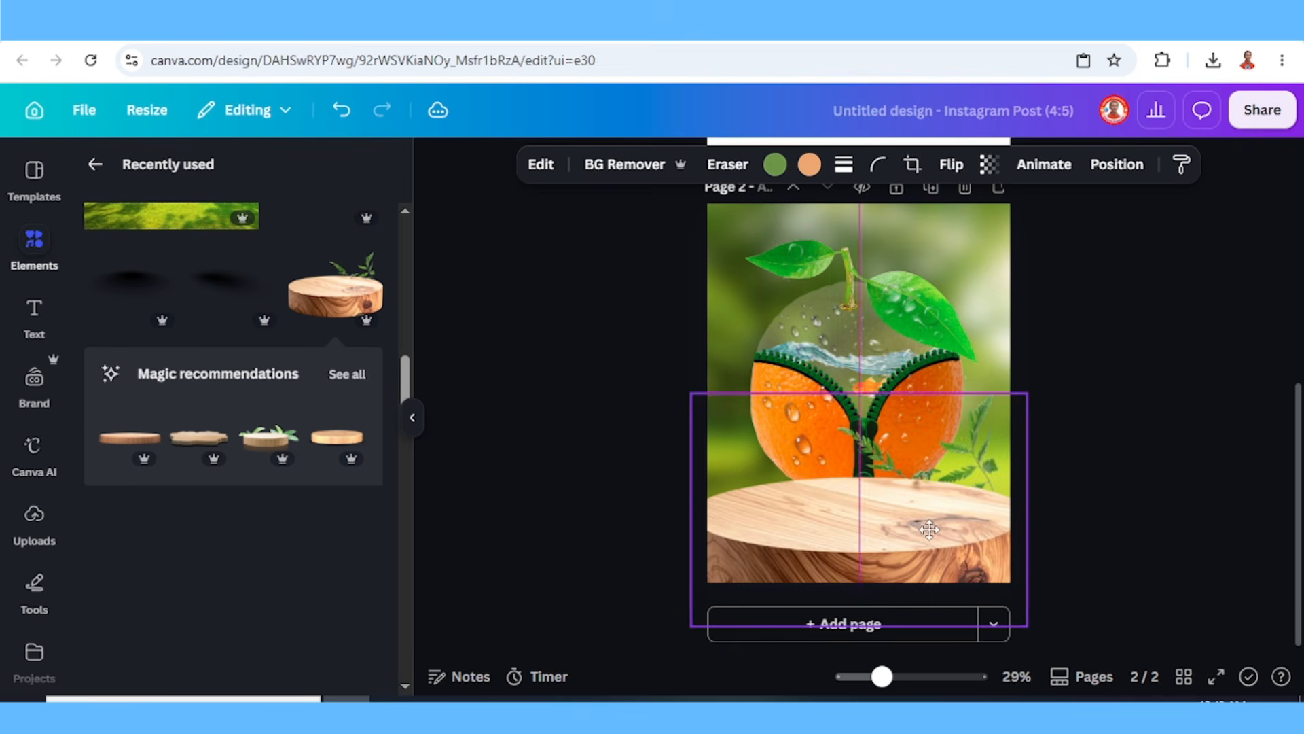
Send the wood platform behind the orange group and shift the group slightly right and down so it rests on the wooden surface
{"action": "right_click", "coordinate": [915, 545]}
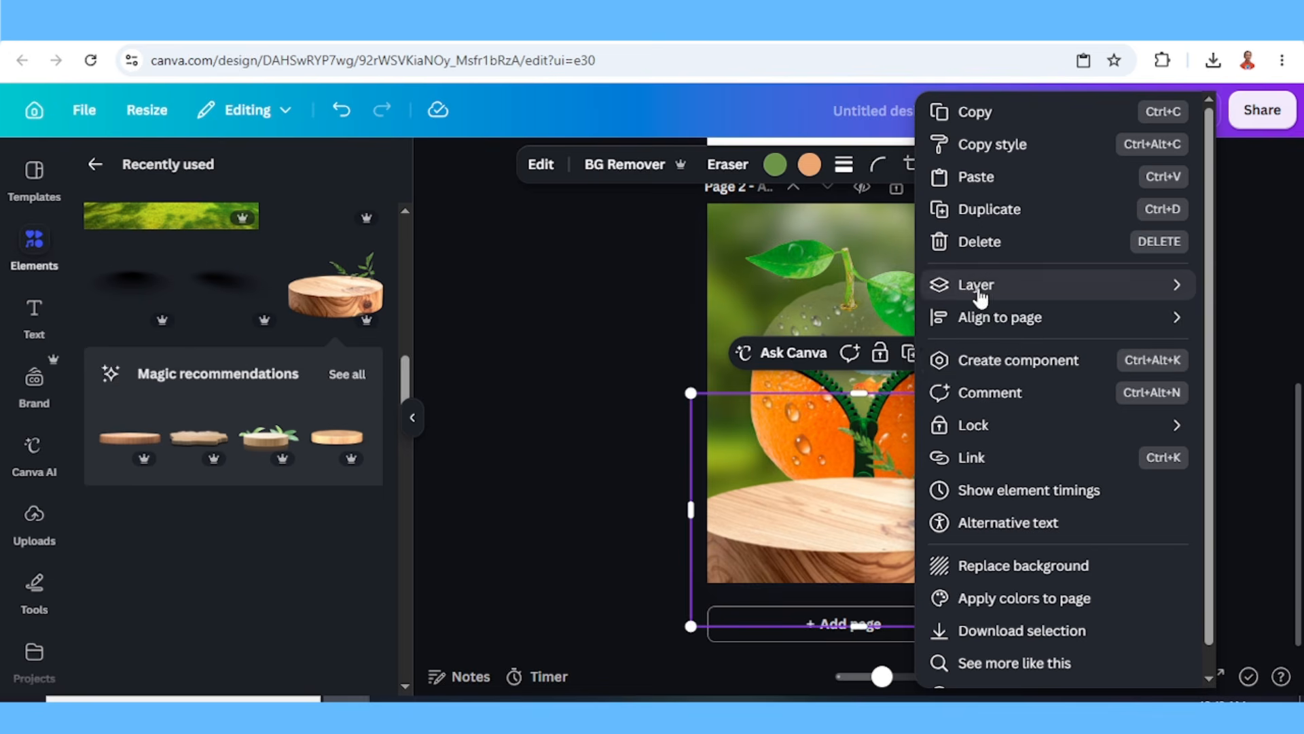
{"action": "mouse_move", "coordinate": [979, 289]}
{"action": "left_click", "coordinate": [796, 386]}
{"action": "left_click", "coordinate": [850, 318]}
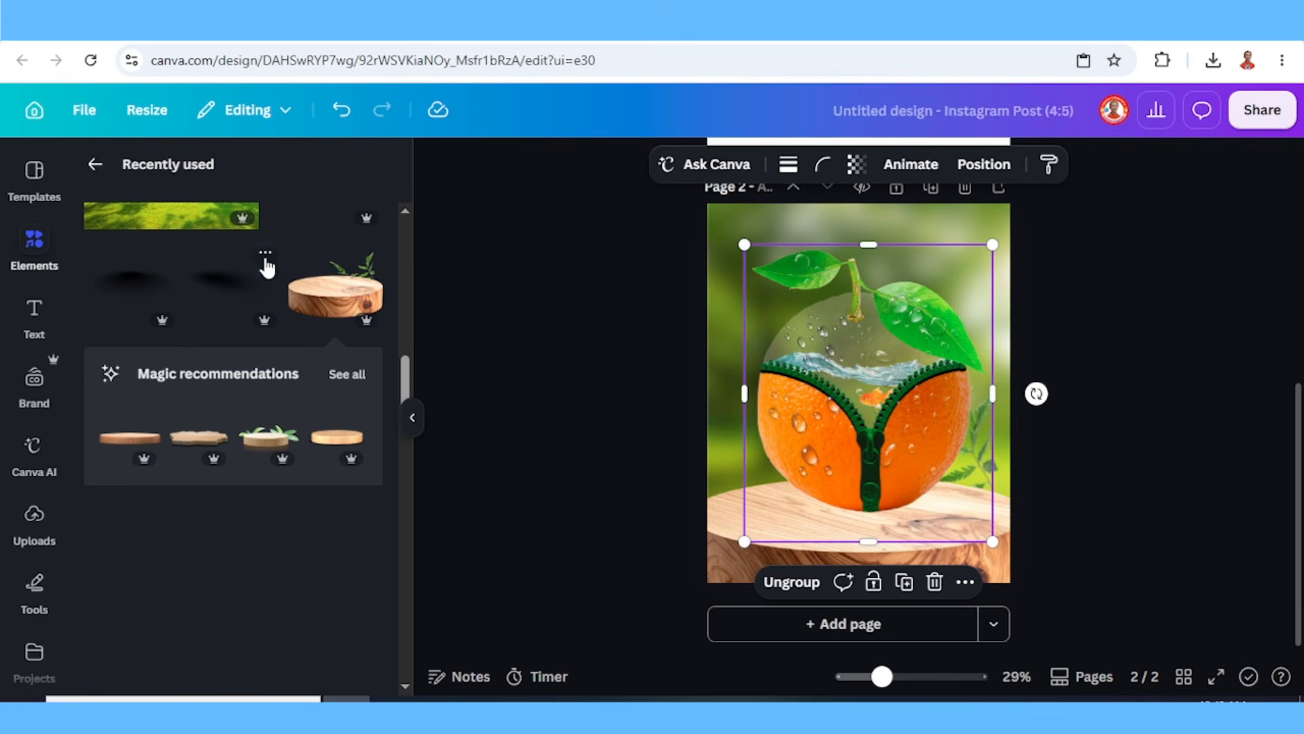
Add the angled soft shadow graphic from the recently used elements, place it beneath the orange and enlarge it past the page's right edge
{"action": "left_click", "coordinate": [265, 252]}
{"action": "left_click", "coordinate": [219, 278]}
{"action": "left_click", "coordinate": [243, 305]}
{"action": "left_click_drag", "start_coordinate": [837, 416], "coordinate": [844, 515]}
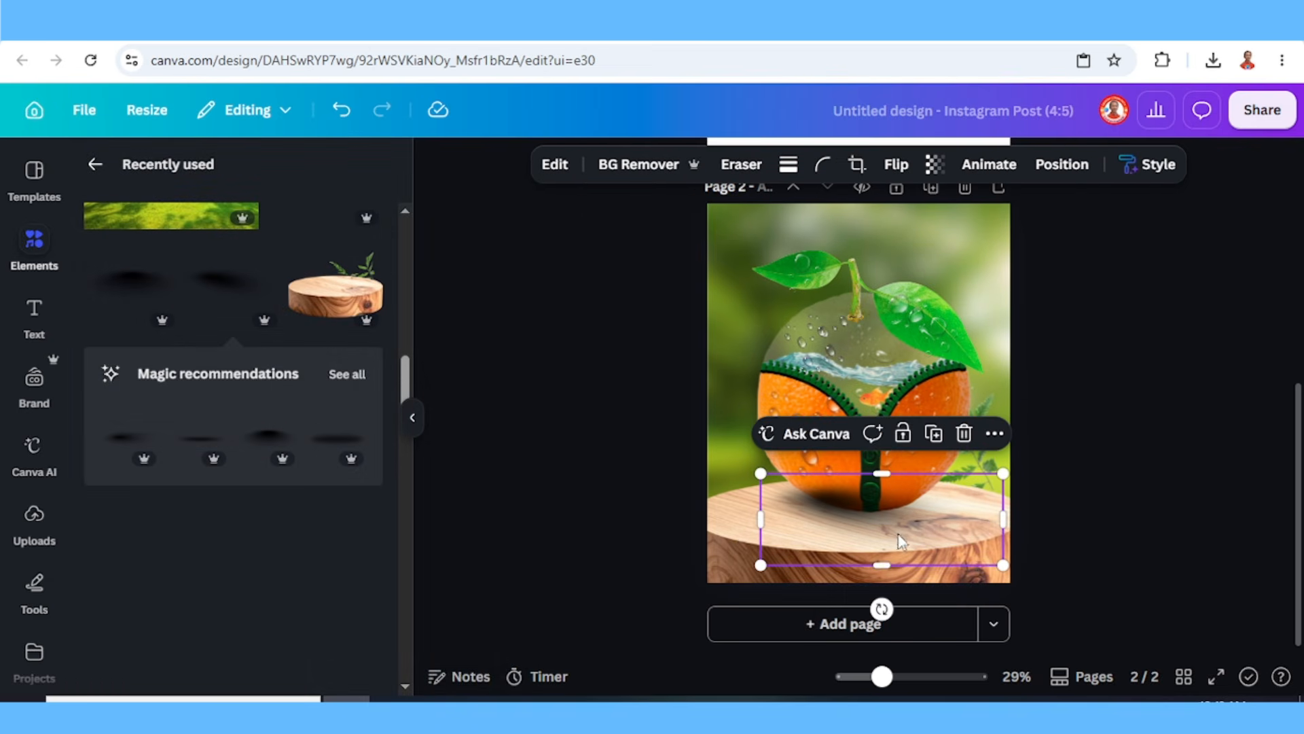
{"action": "left_click_drag", "start_coordinate": [1004, 565], "coordinate": [1091, 600]}
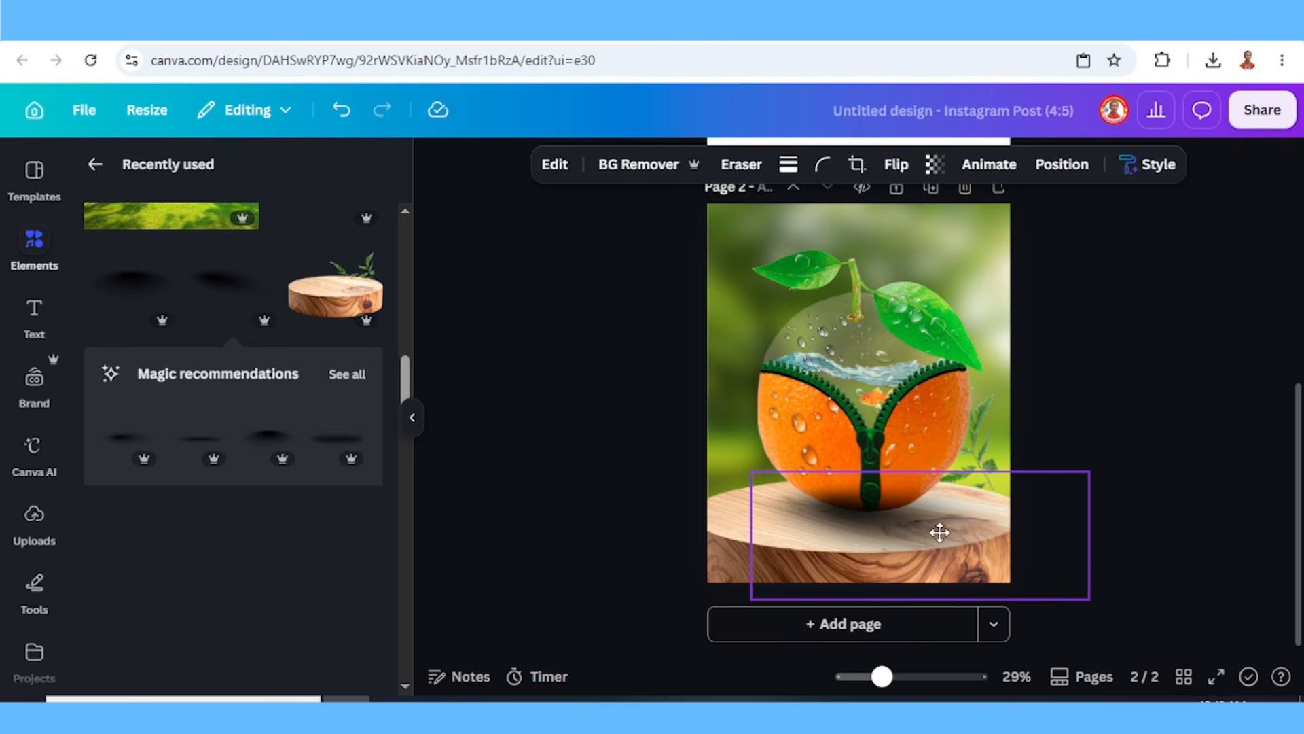
Add the recommended Minimal Shadow Effect graphic and place it at the orange's base on the platform
{"action": "left_click", "coordinate": [346, 426]}
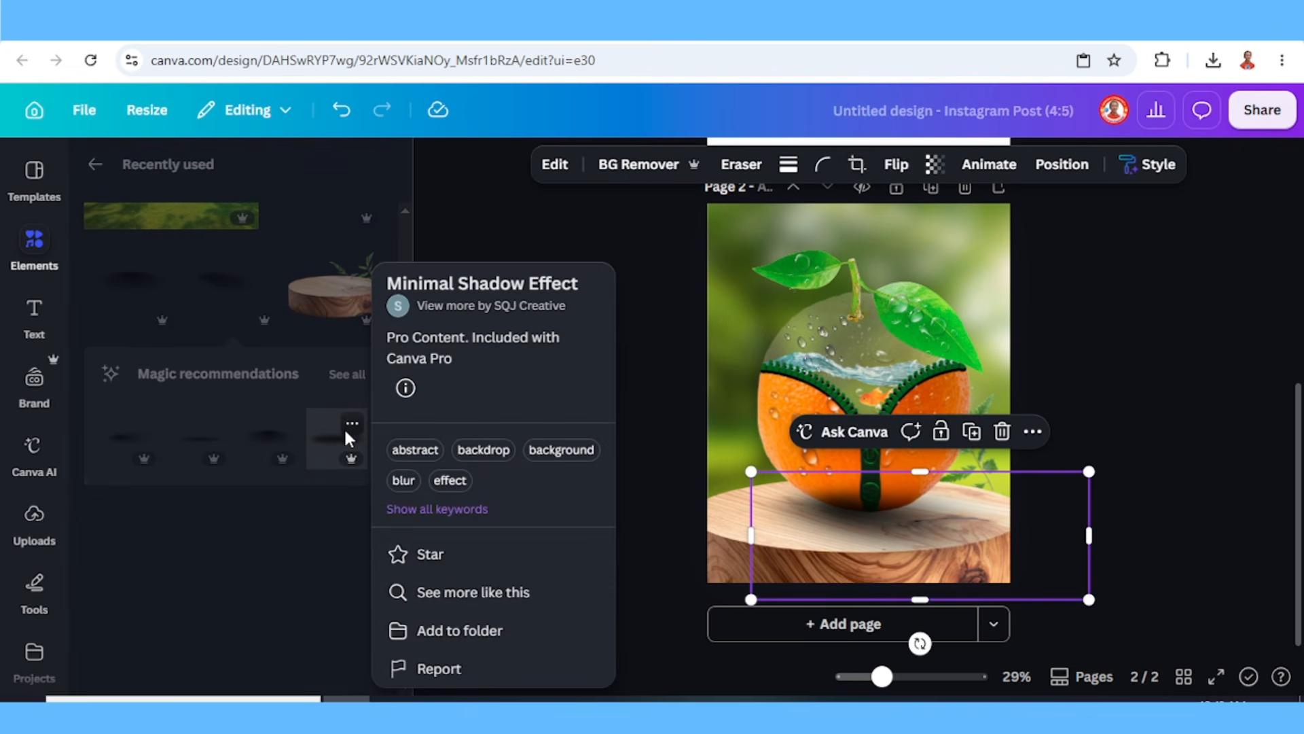
{"action": "left_click", "coordinate": [322, 449]}
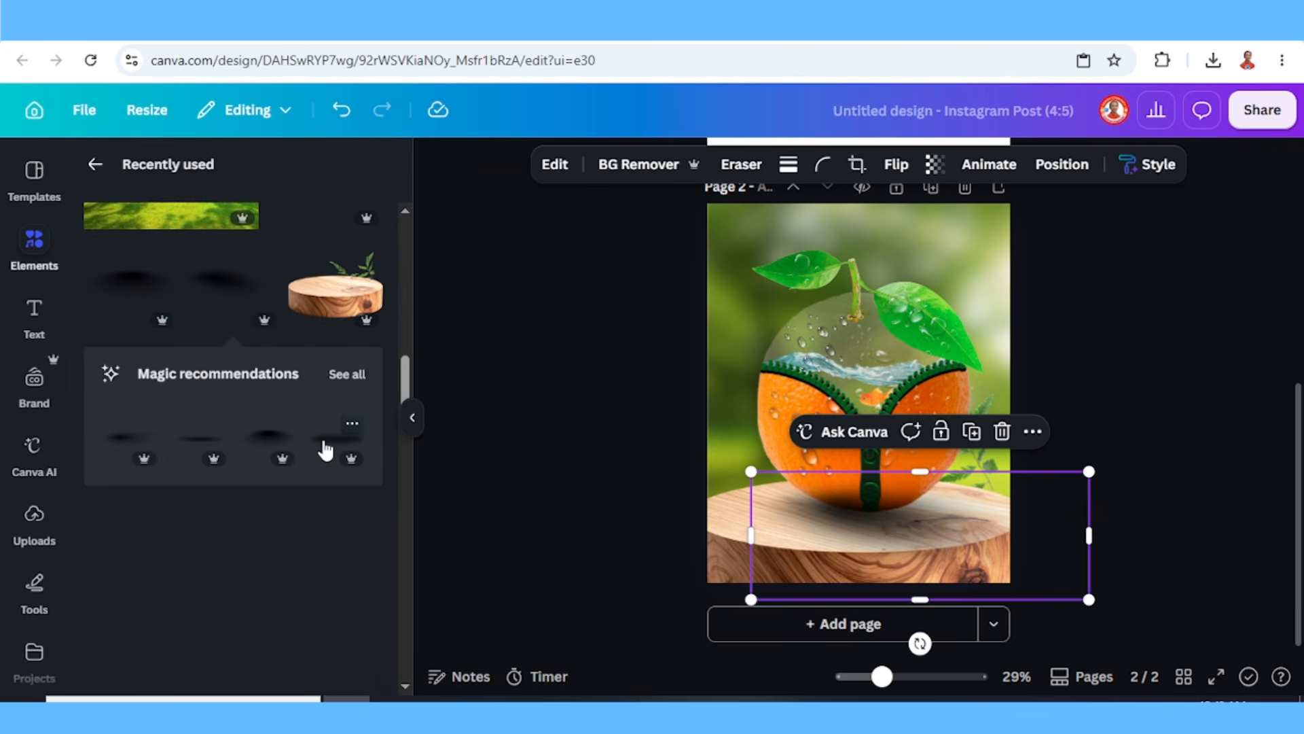
{"action": "left_click_drag", "start_coordinate": [879, 411], "coordinate": [880, 523]}
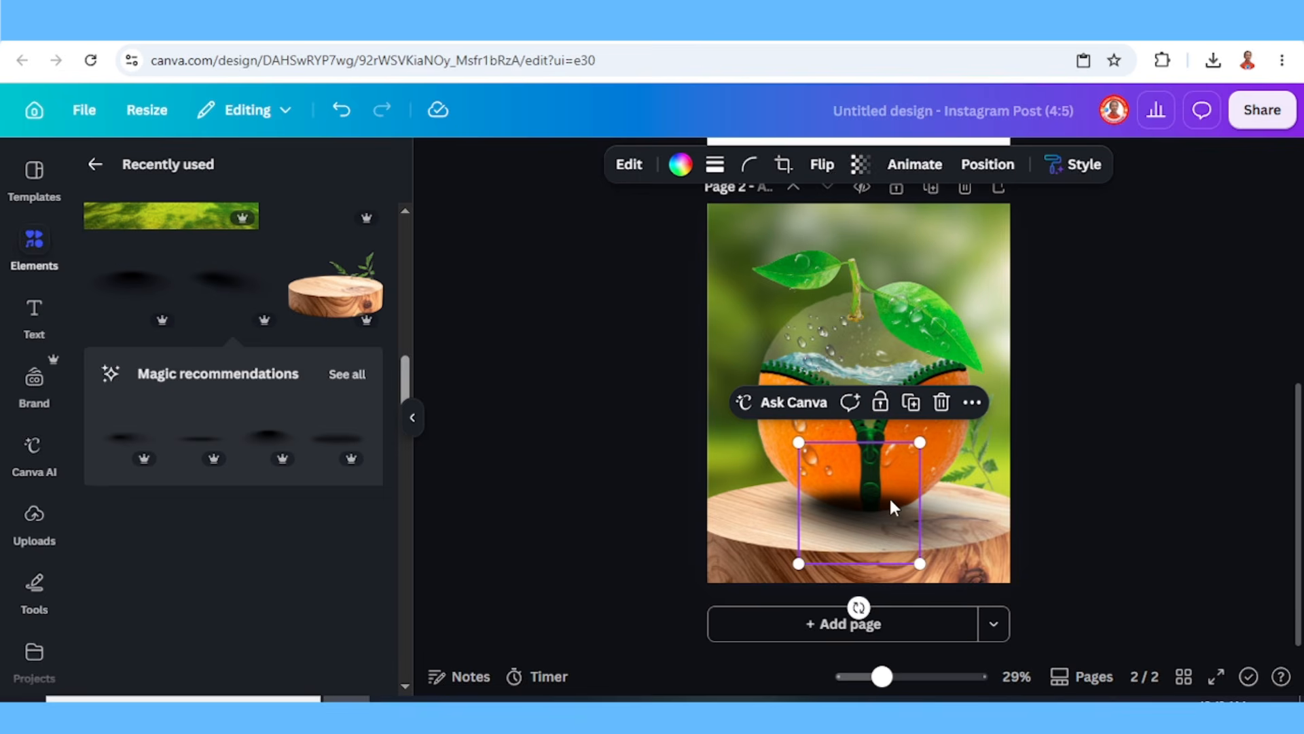
Move the large angled shadow's layer directly beneath the orange group, enlarge it further and shift it down on the platform
{"action": "left_click", "coordinate": [977, 174]}
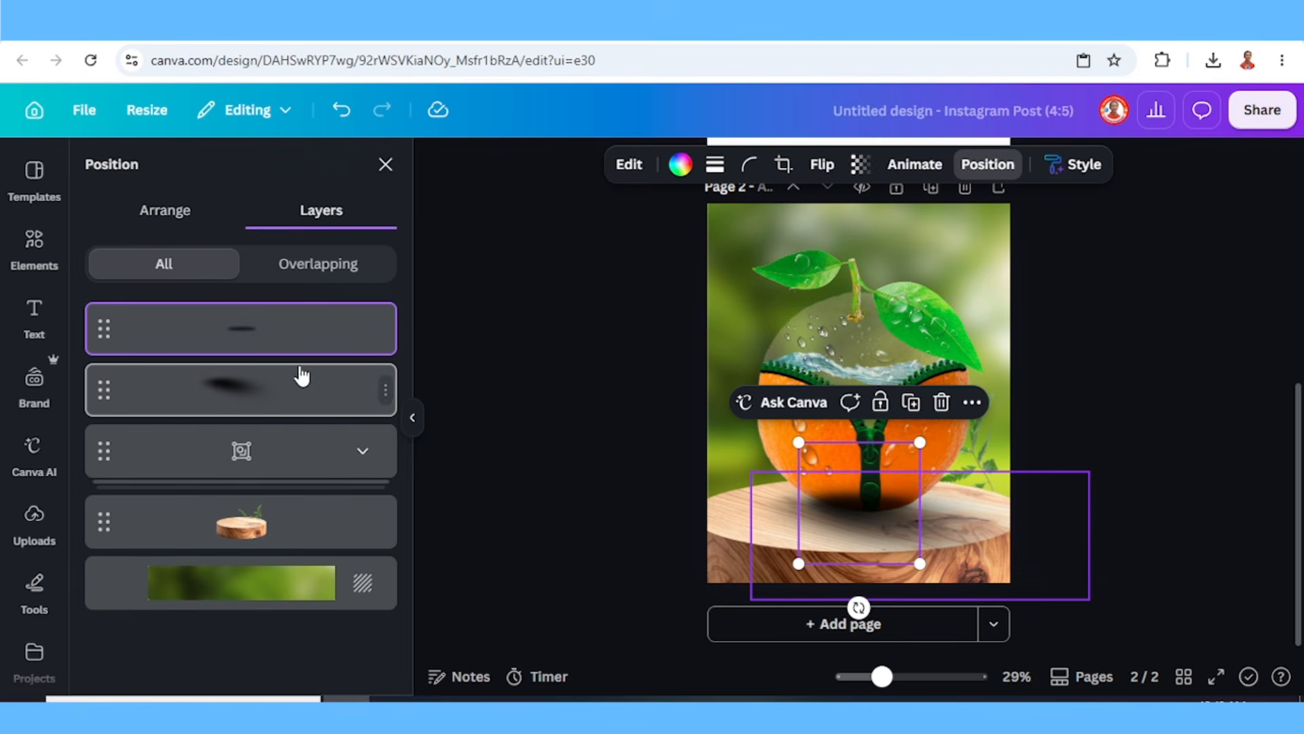
{"action": "left_click_drag", "start_coordinate": [291, 391], "coordinate": [295, 475]}
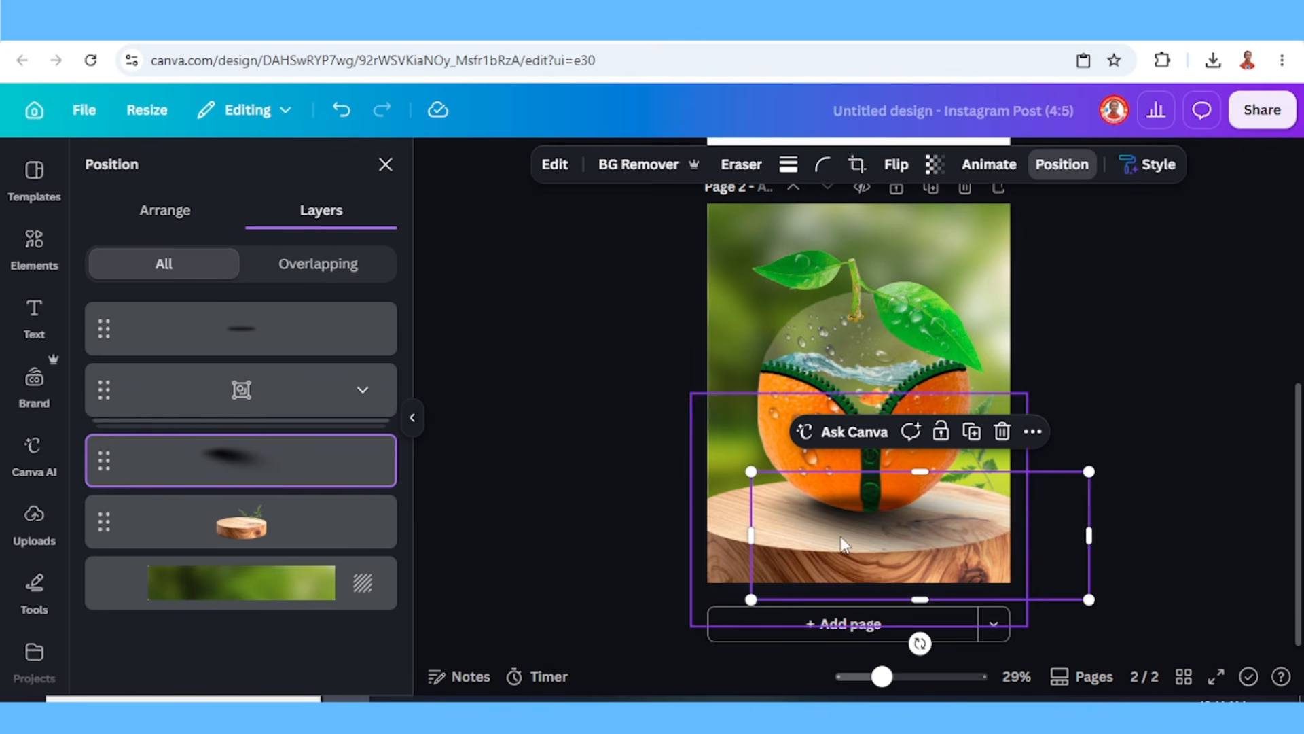
{"action": "left_click_drag", "start_coordinate": [1093, 474], "coordinate": [1168, 446]}
{"action": "left_click_drag", "start_coordinate": [978, 499], "coordinate": [978, 538]}
Slightly enlarge the small contact shadow, align it with the orange's base and deselect it
{"action": "left_click", "coordinate": [304, 348]}
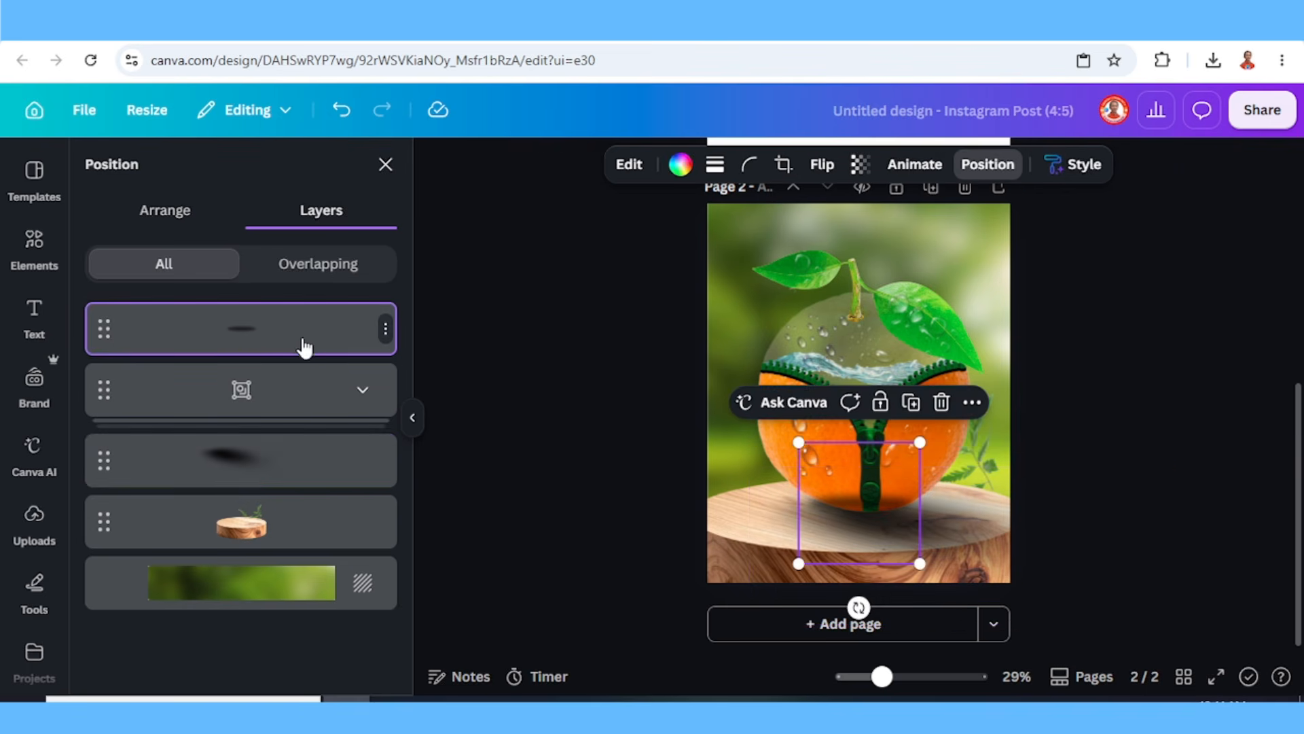
{"action": "left_click_drag", "start_coordinate": [863, 522], "coordinate": [893, 519]}
{"action": "left_click_drag", "start_coordinate": [883, 676], "coordinate": [905, 678]}
{"action": "scroll", "coordinate": [975, 507], "scroll_direction": "down", "scroll_amount": 2}
{"action": "left_click_drag", "start_coordinate": [998, 323], "coordinate": [1010, 303]}
{"action": "left_click_drag", "start_coordinate": [988, 424], "coordinate": [935, 431]}
{"action": "left_click", "coordinate": [881, 676]}
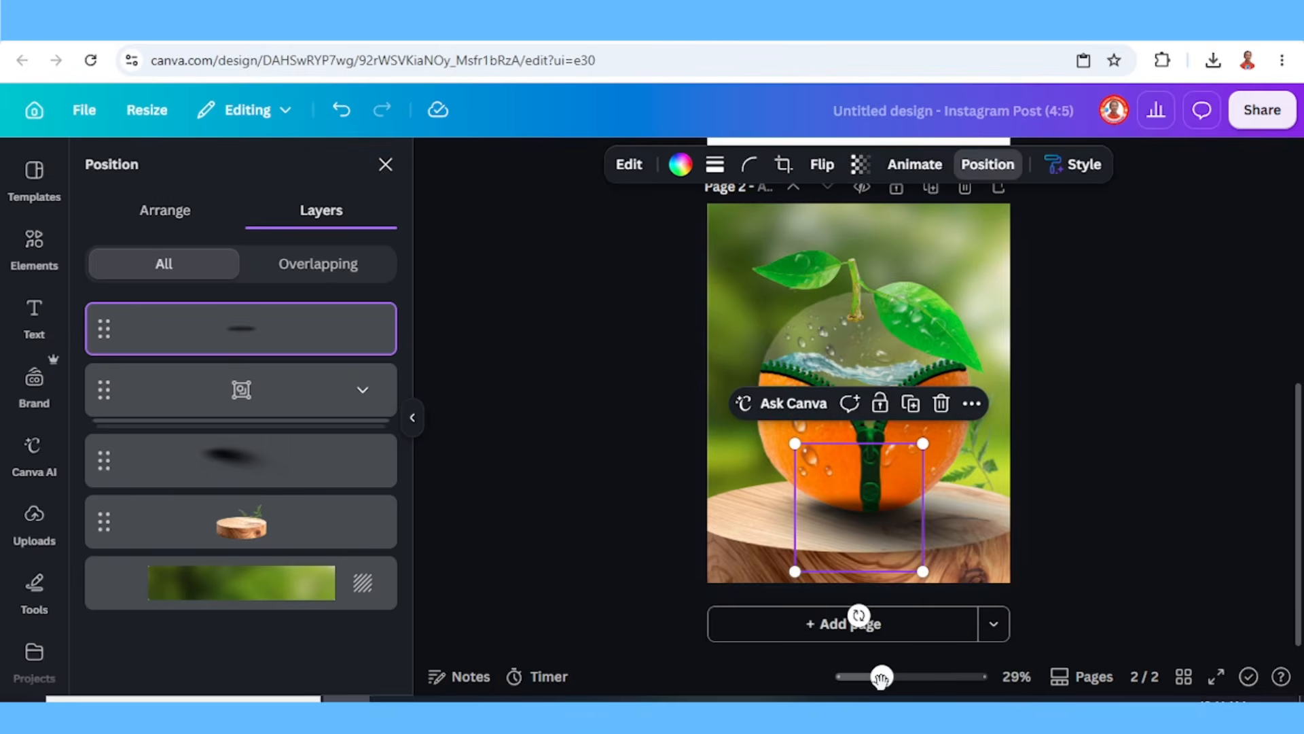
{"action": "key", "text": "Escape"}
{"action": "key", "text": "Escape"}
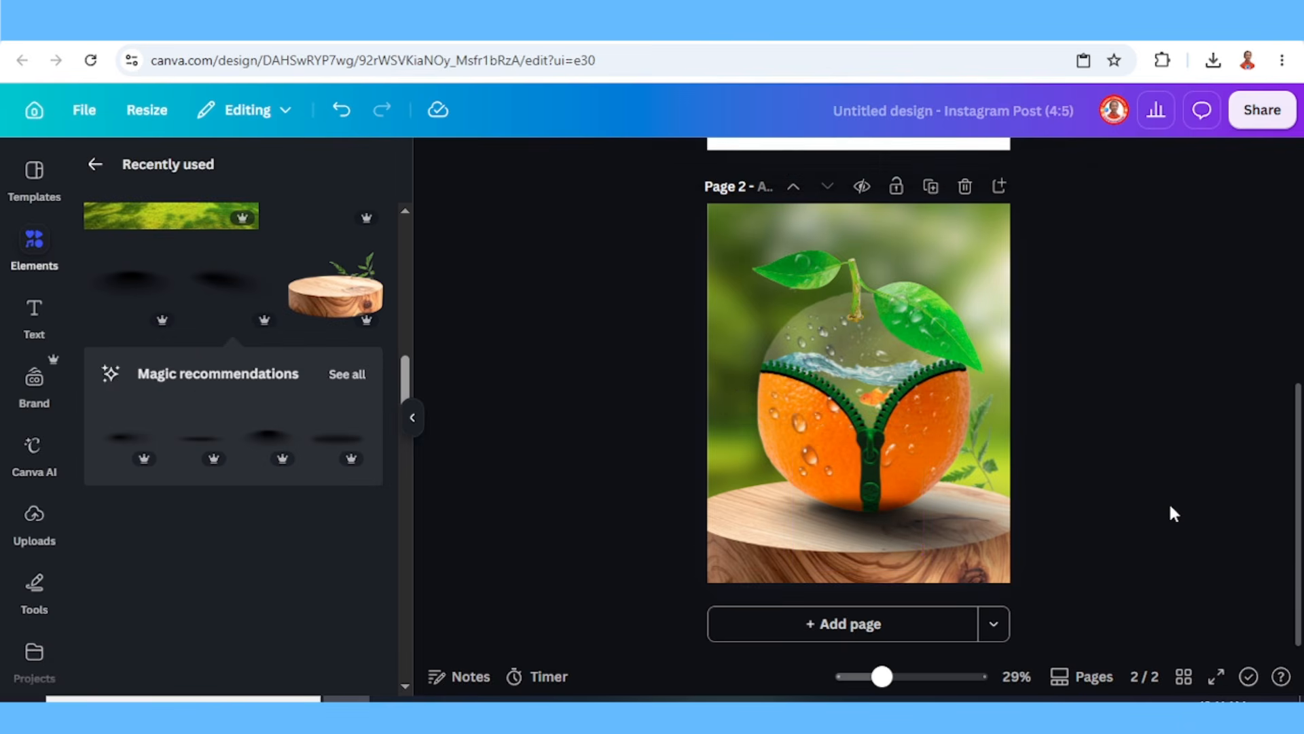